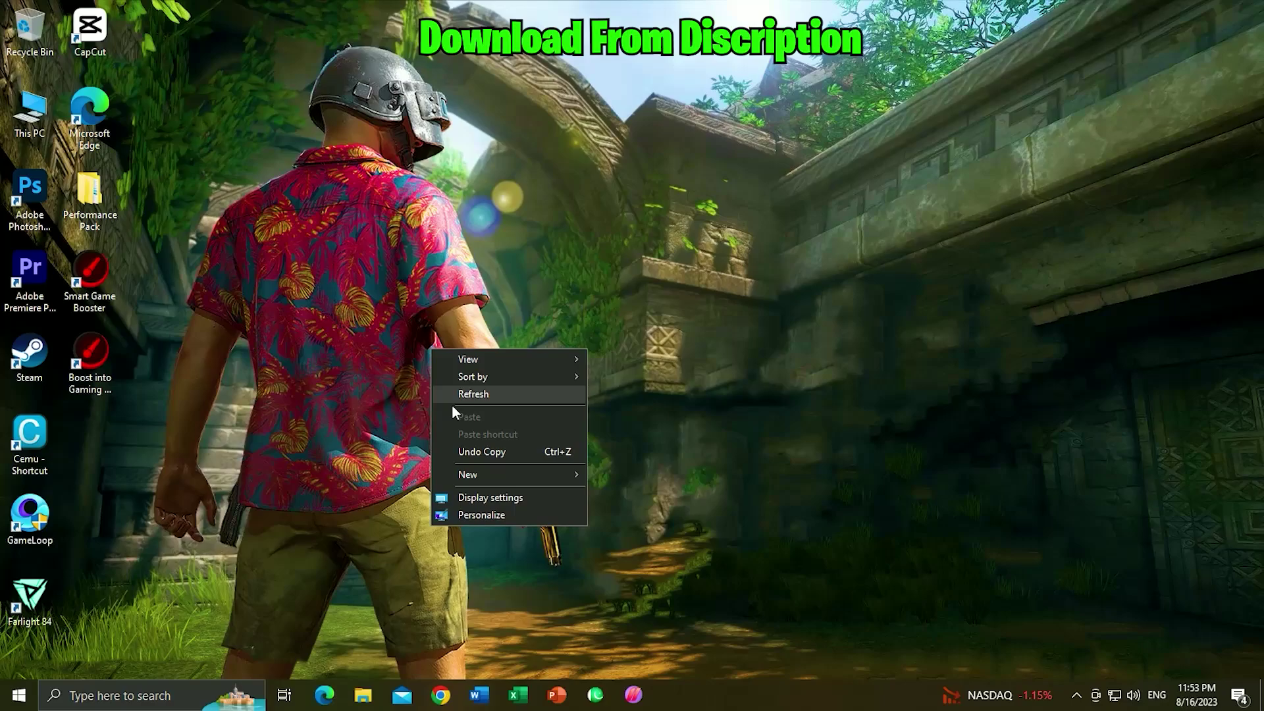
# Open Smart Game Booster and scan the PC for performance optimizations with Driver Update excluded
pyautogui.click(456, 397)
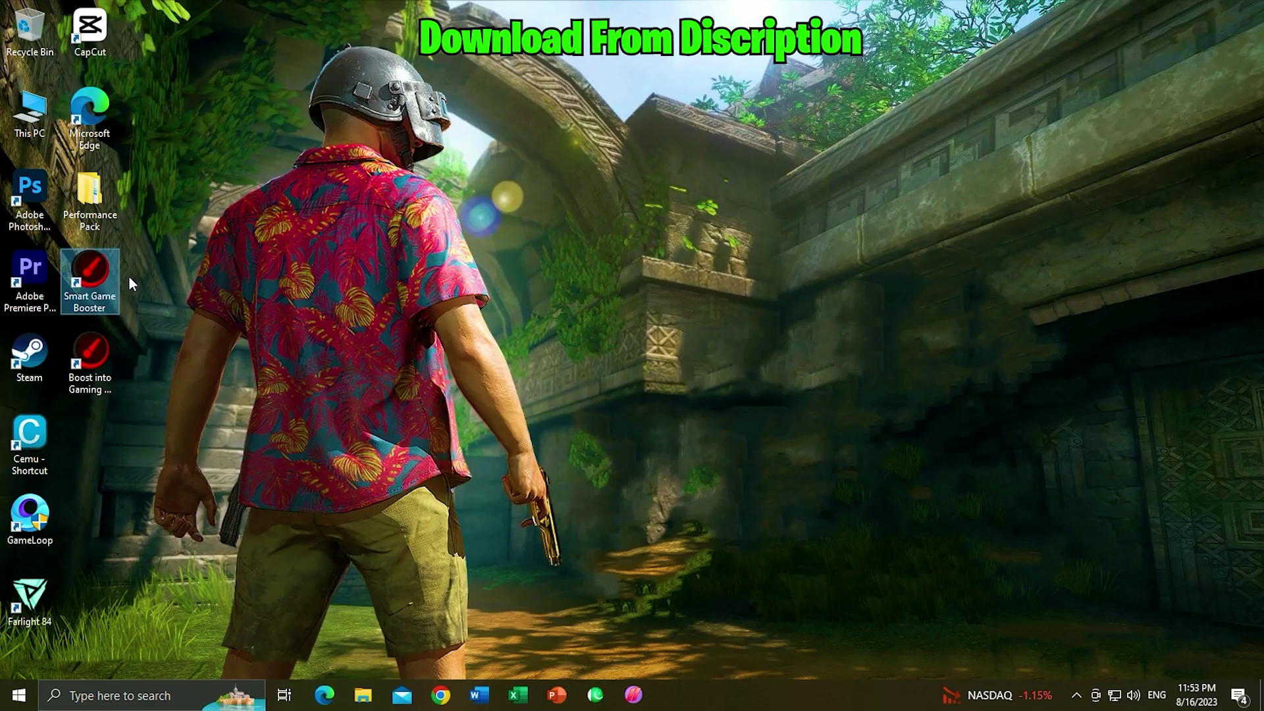
pyautogui.doubleClick(99, 279)
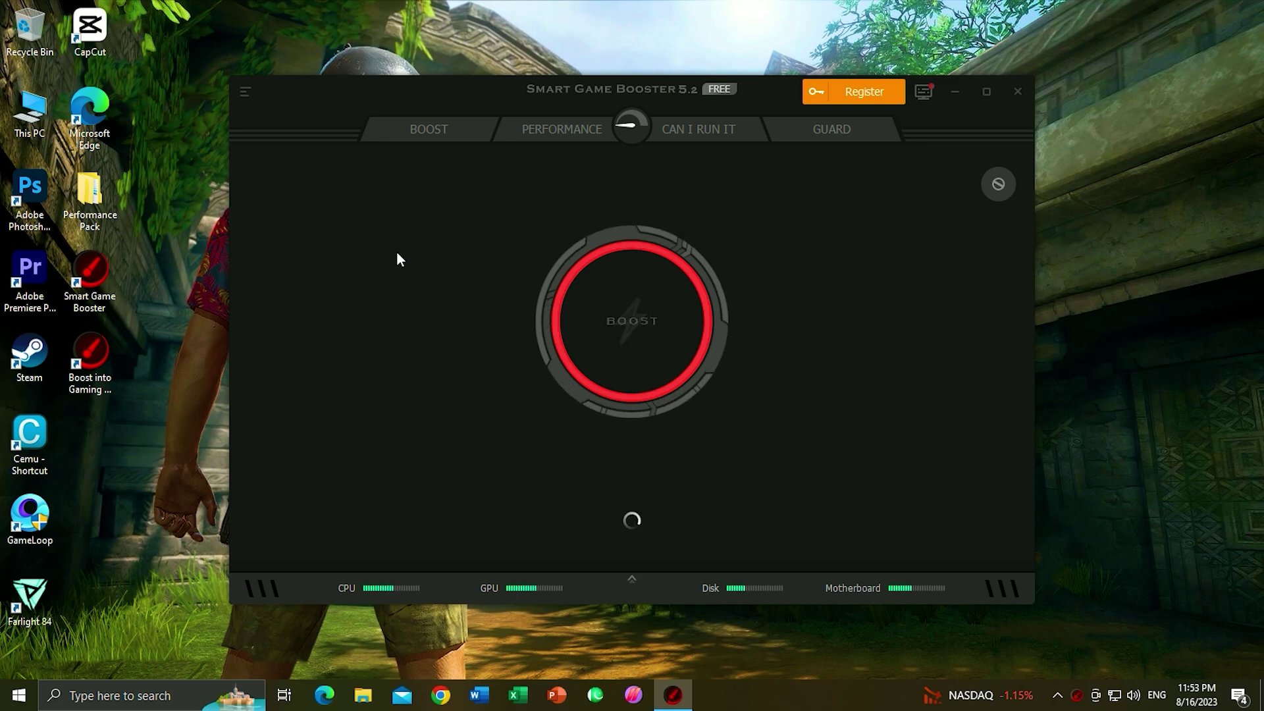
pyautogui.click(538, 128)
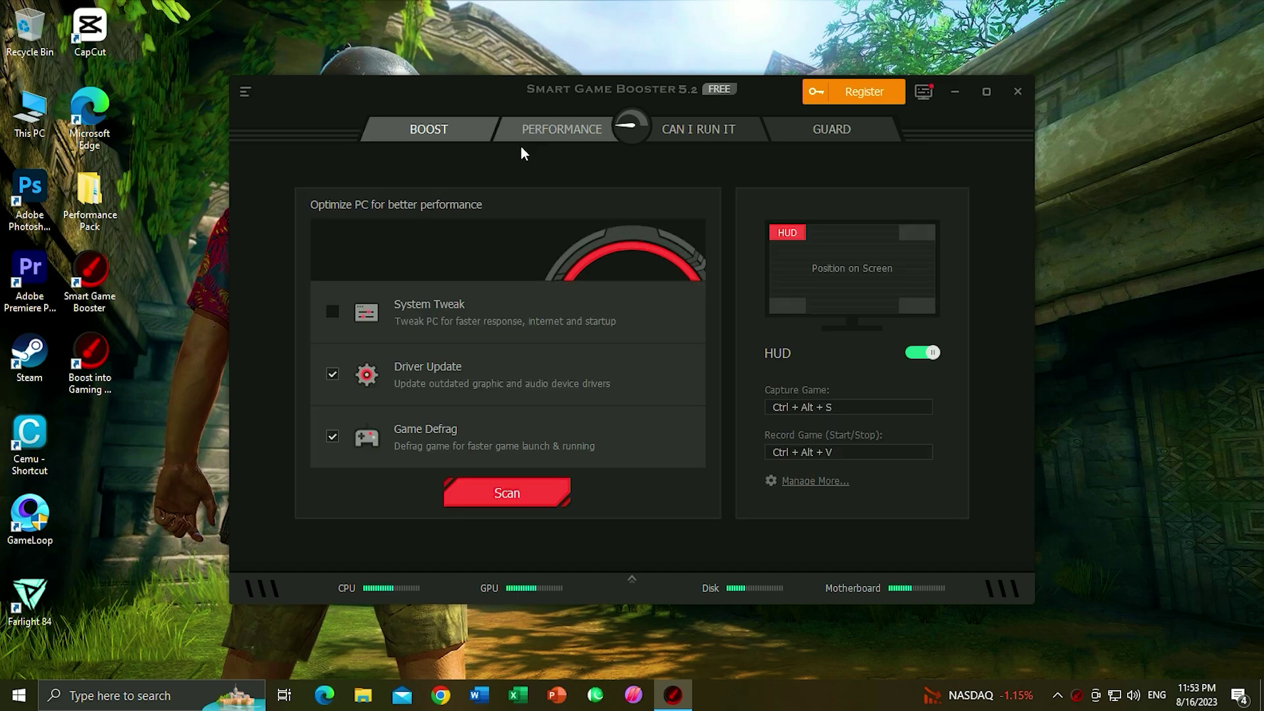
pyautogui.click(333, 372)
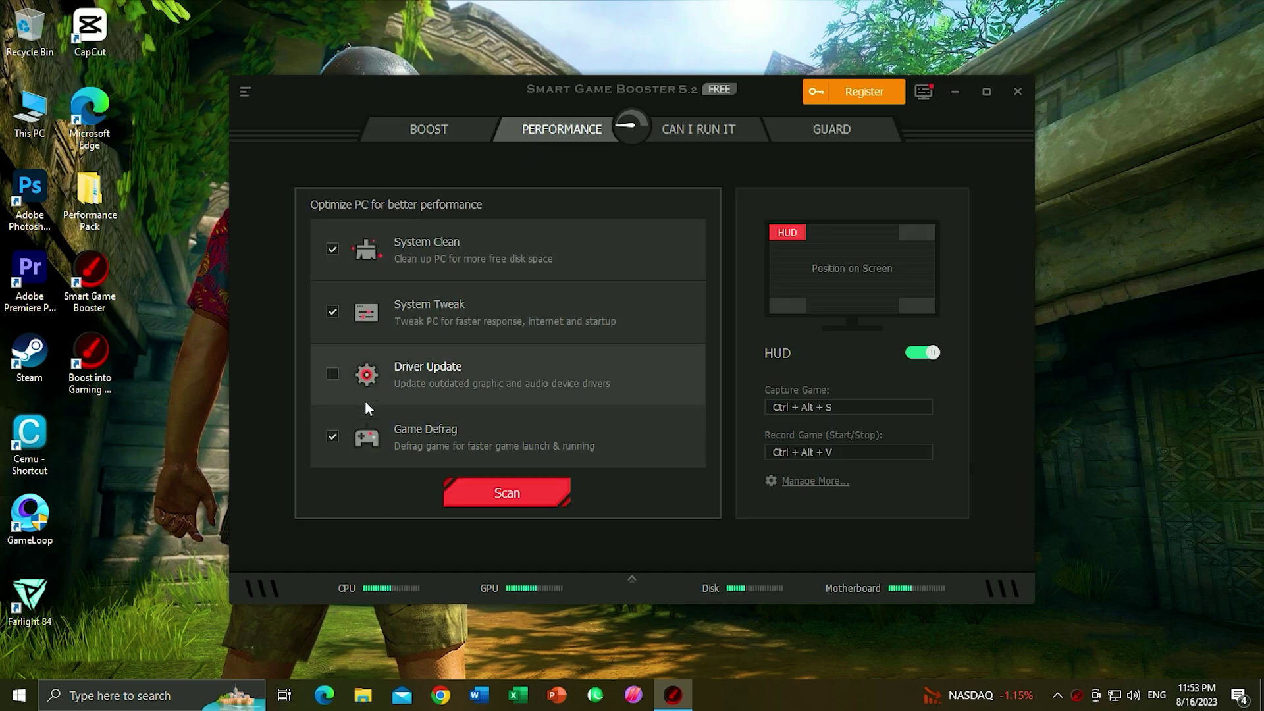
pyautogui.click(507, 496)
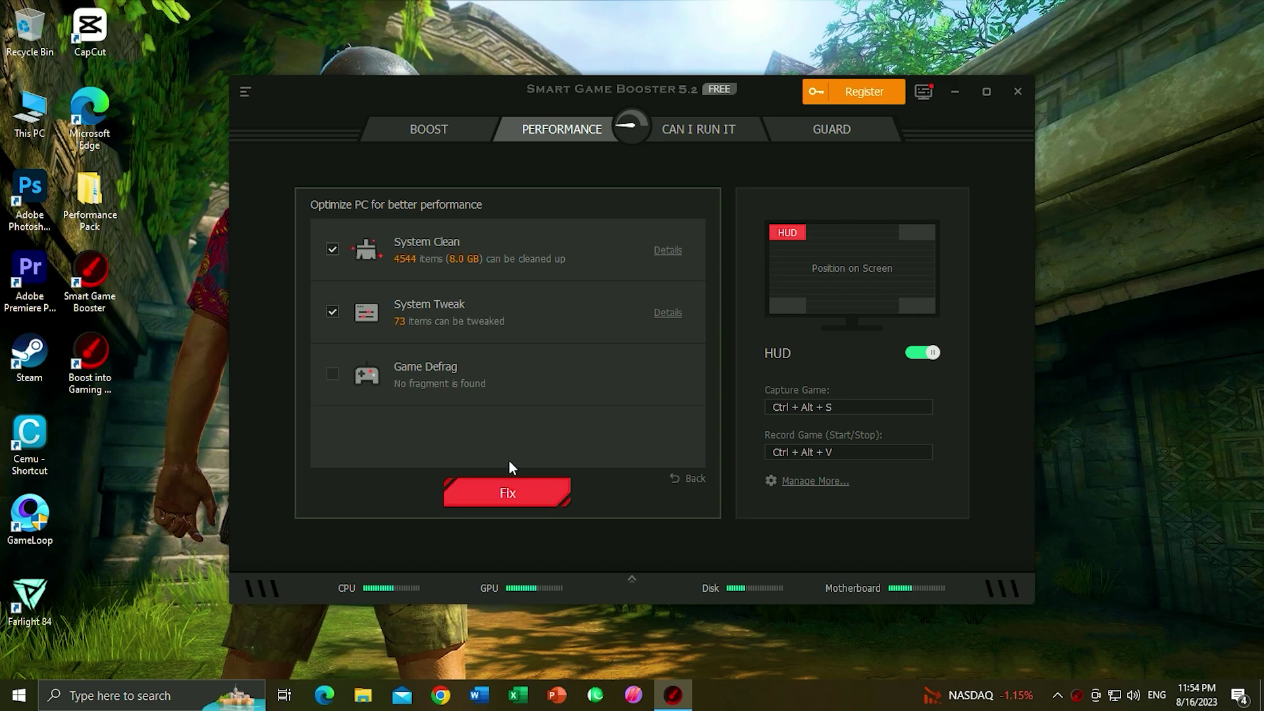
# Add the GameLoop desktop shortcut as a local game in the booster's game list
pyautogui.click(415, 129)
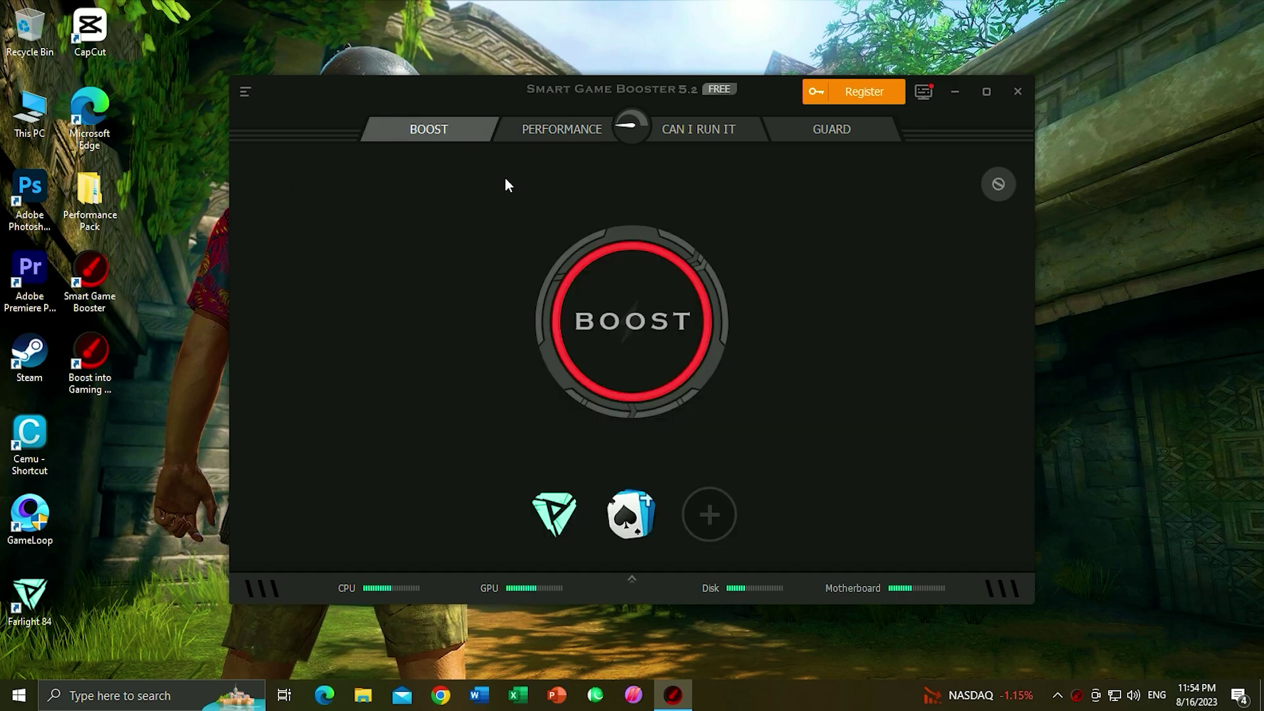
pyautogui.click(709, 514)
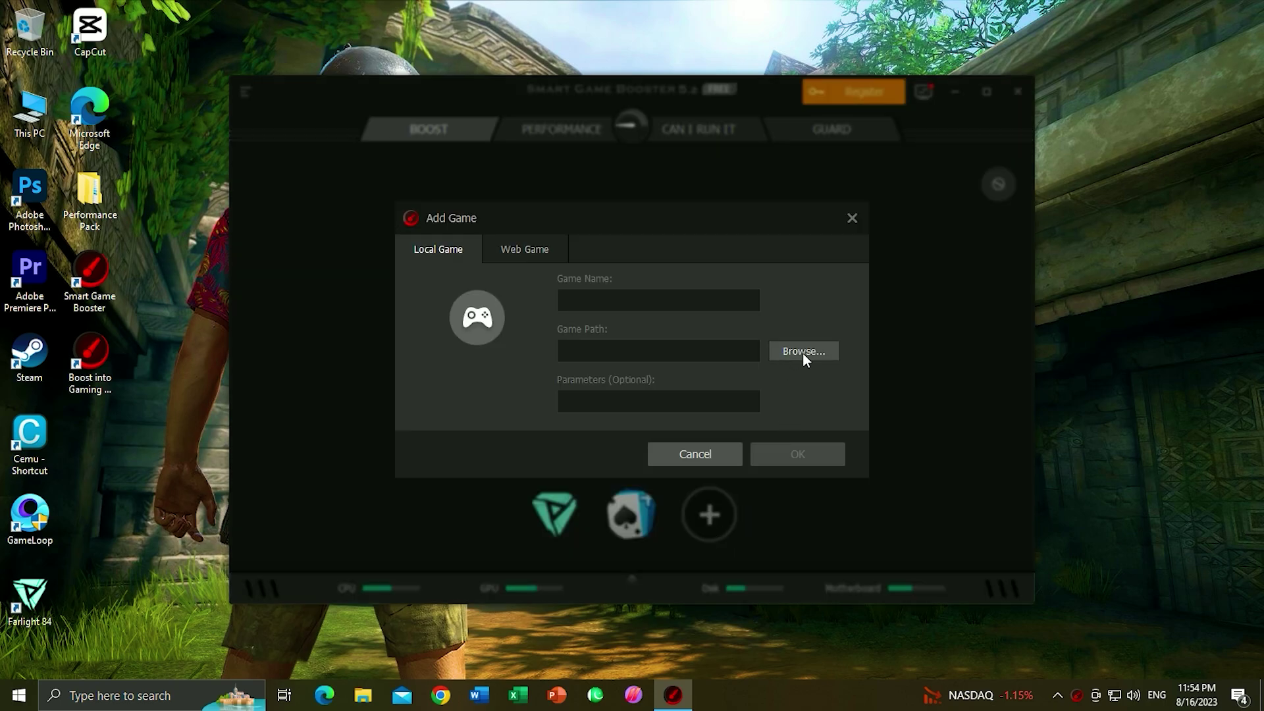
pyautogui.click(803, 352)
pyautogui.click(657, 468)
pyautogui.click(888, 558)
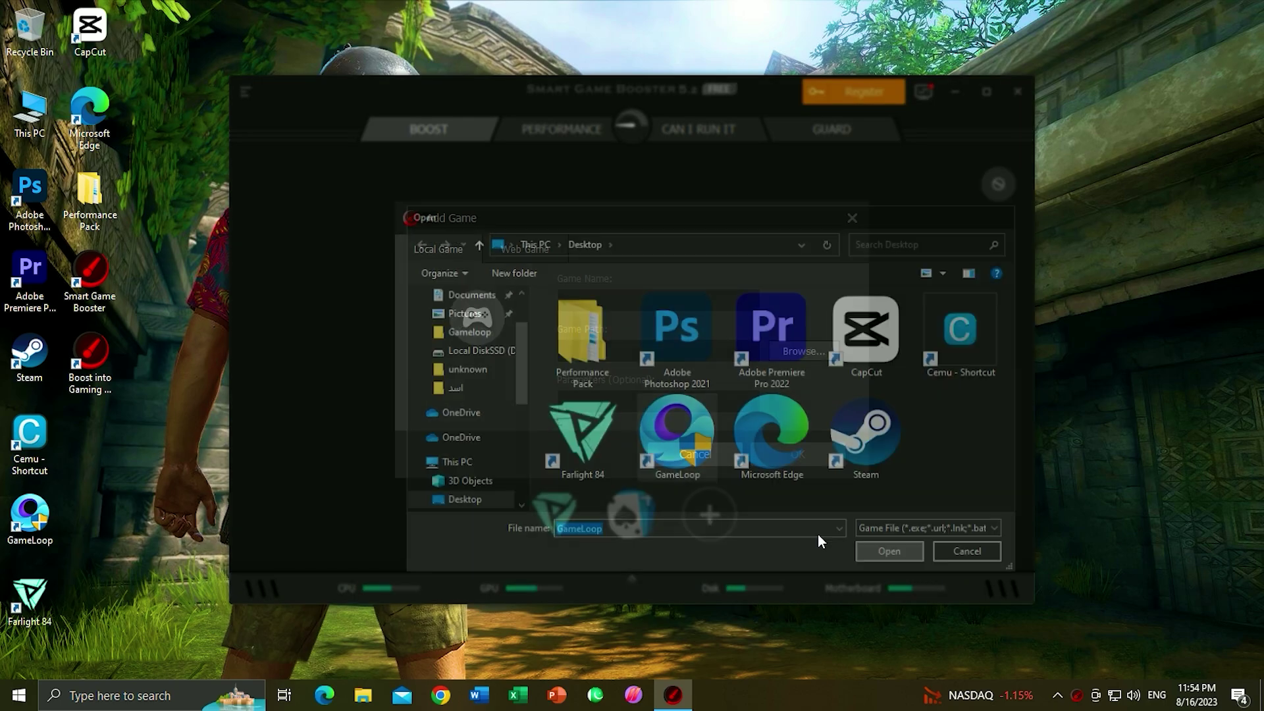
pyautogui.click(798, 453)
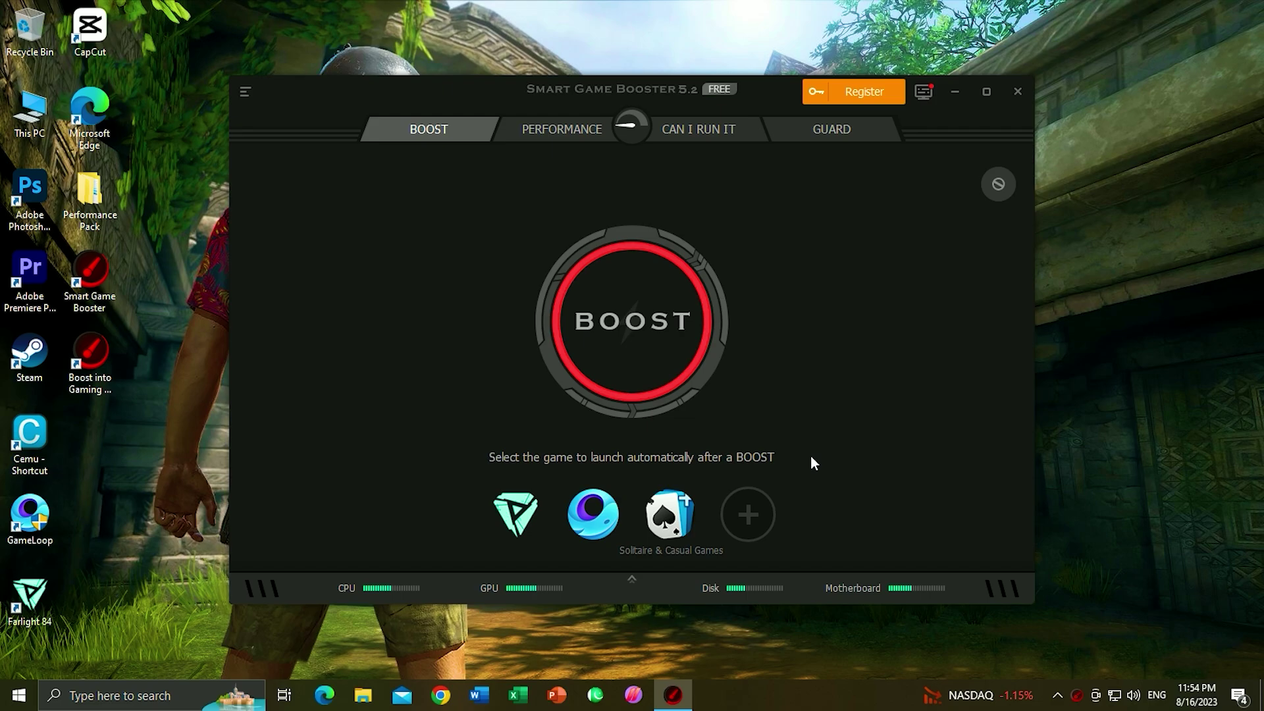
# Boost the PC, dismissing the driver update prompt, and close Smart Game Booster
pyautogui.click(622, 355)
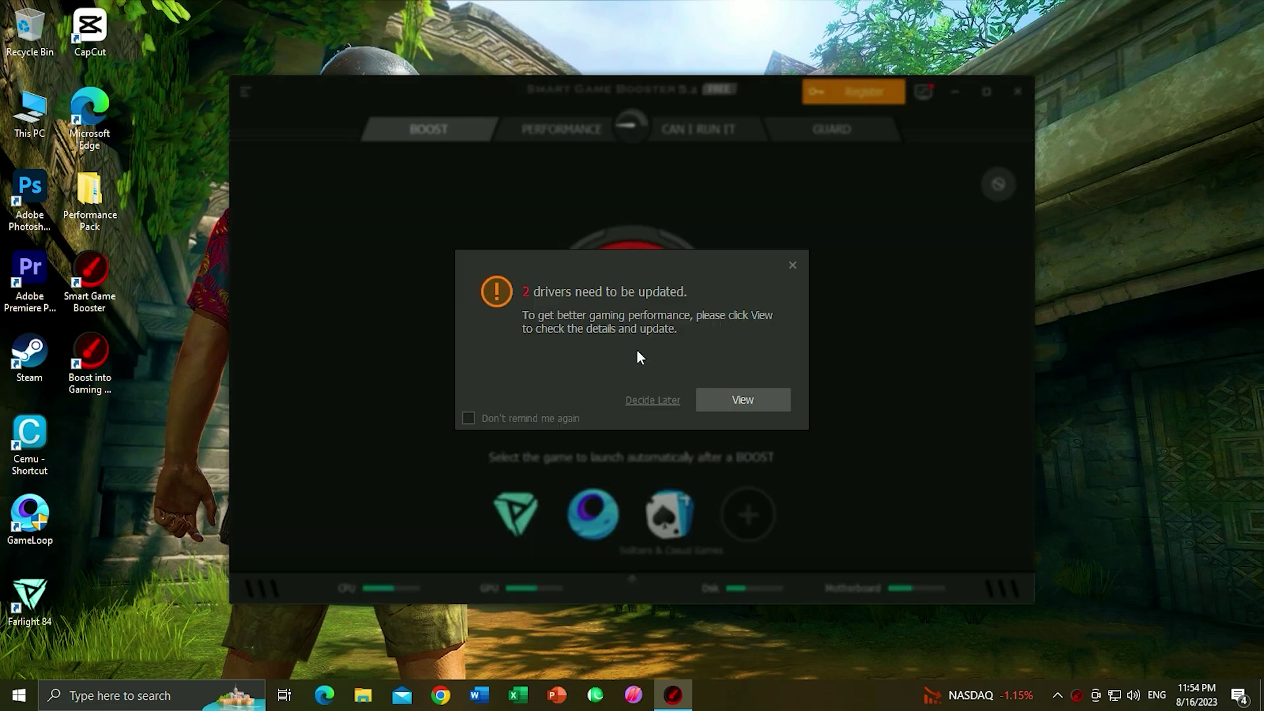
pyautogui.click(793, 265)
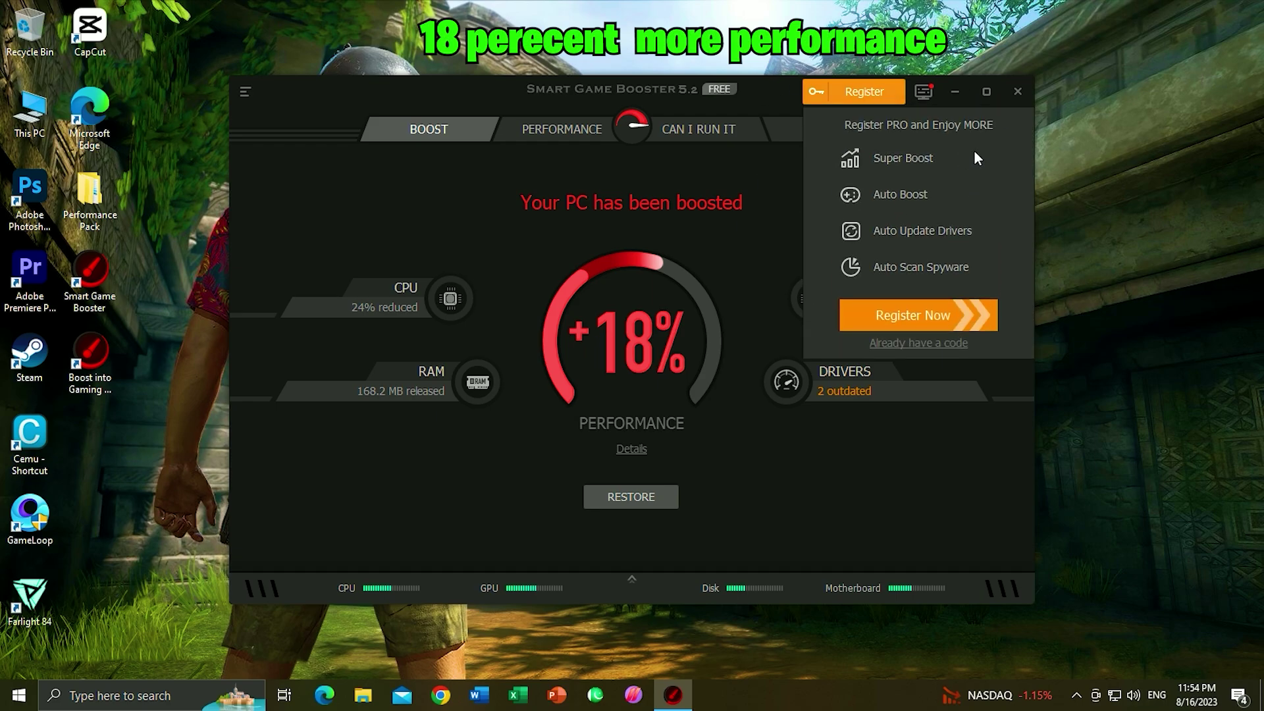
pyautogui.click(1016, 88)
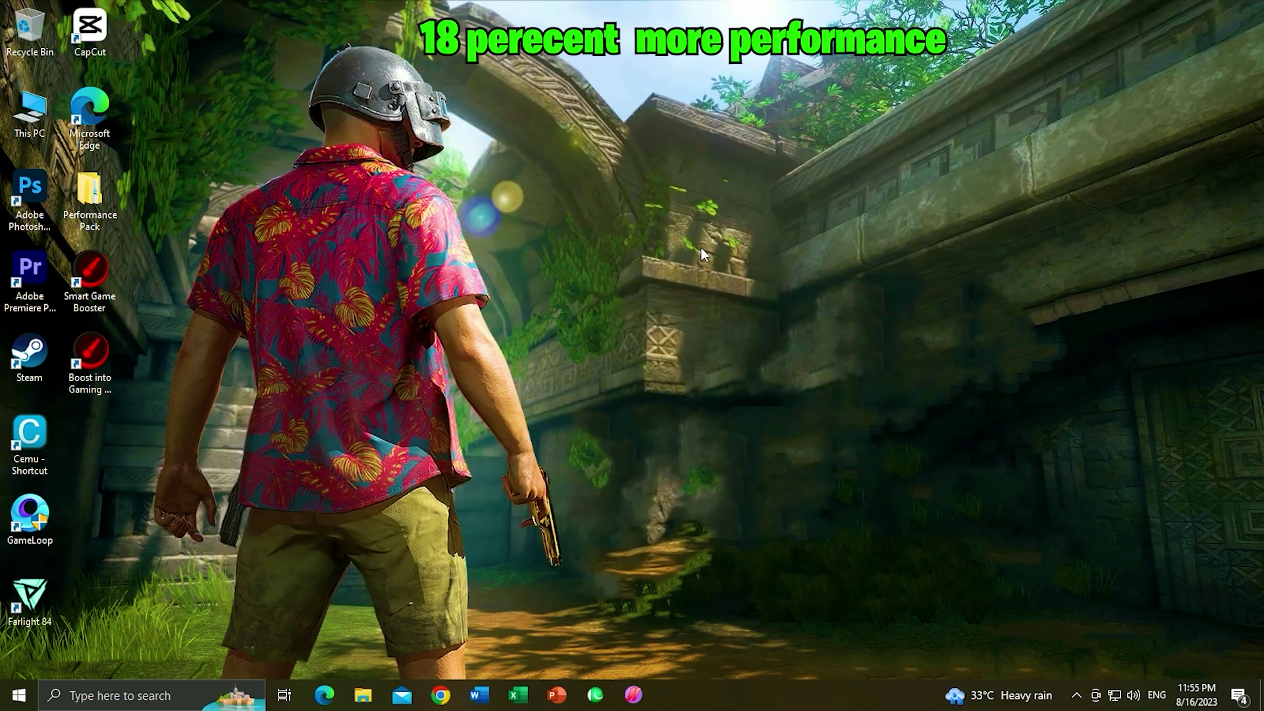
# Open the Windows Performance Options and choose the Adjust for best performance visual effects preset
pyautogui.click(6, 705)
pyautogui.write('per')
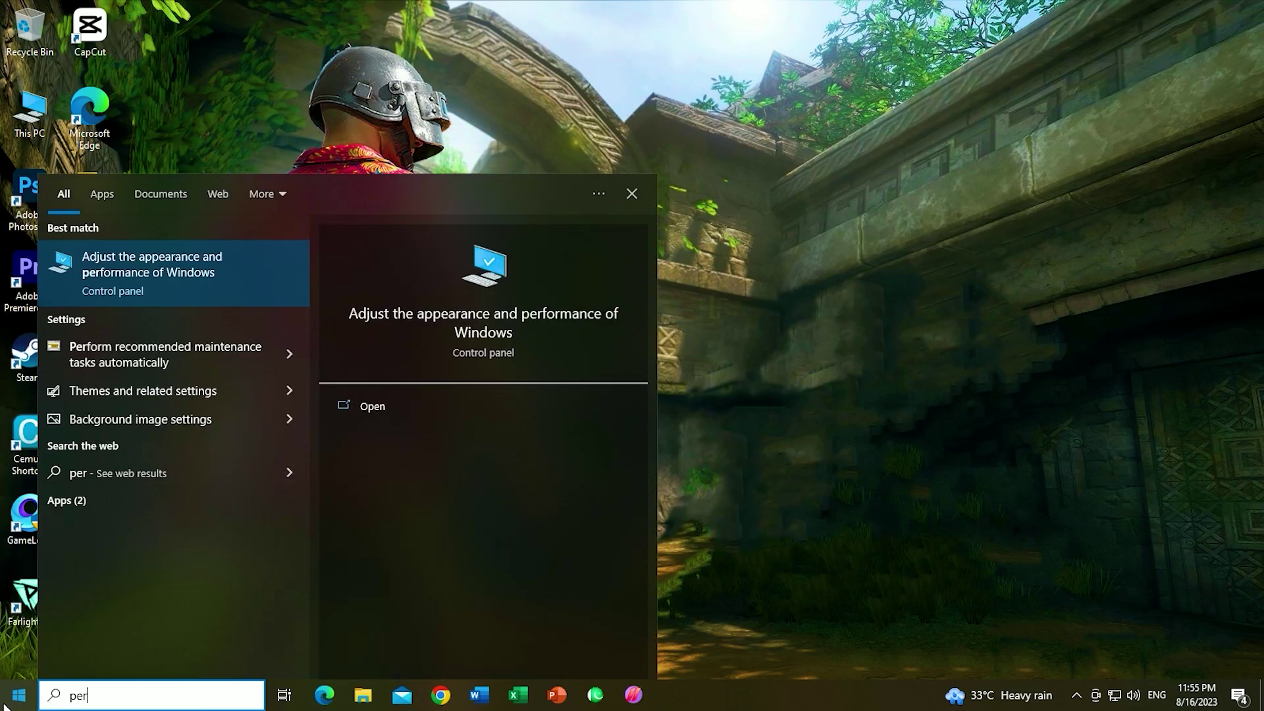
pyautogui.click(151, 291)
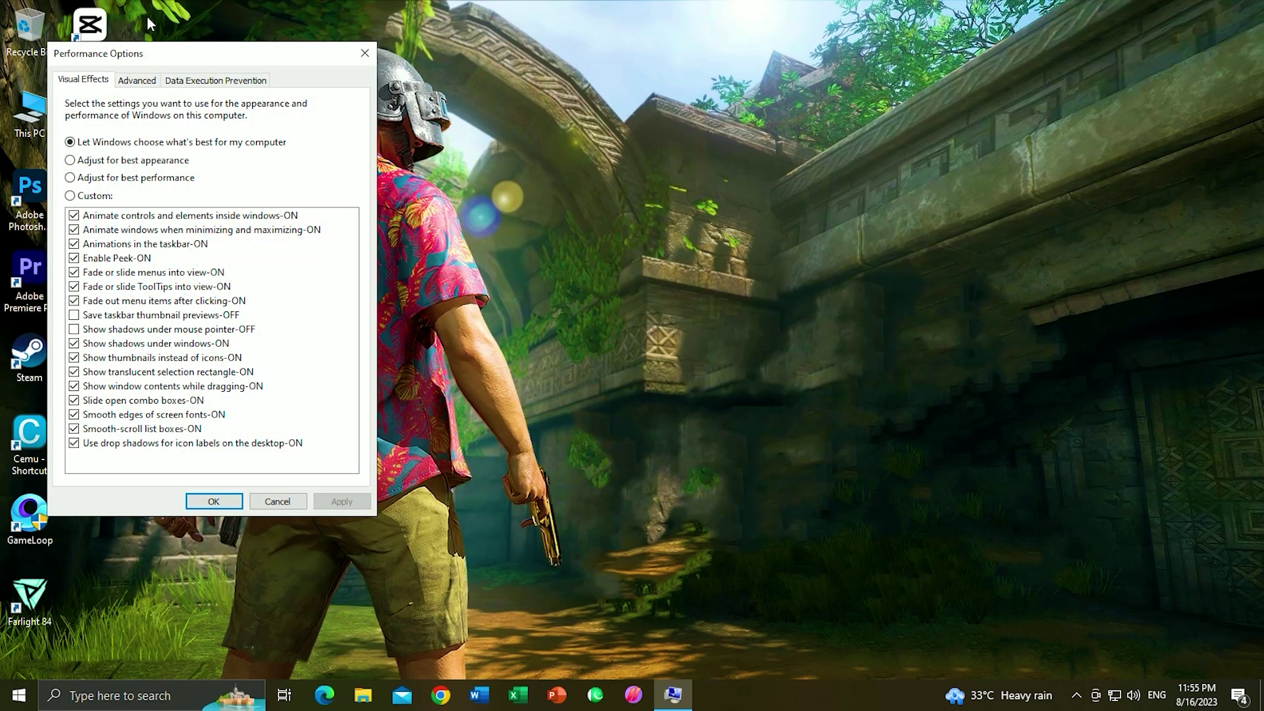
pyautogui.moveTo(156, 50); pyautogui.dragTo(622, 10)
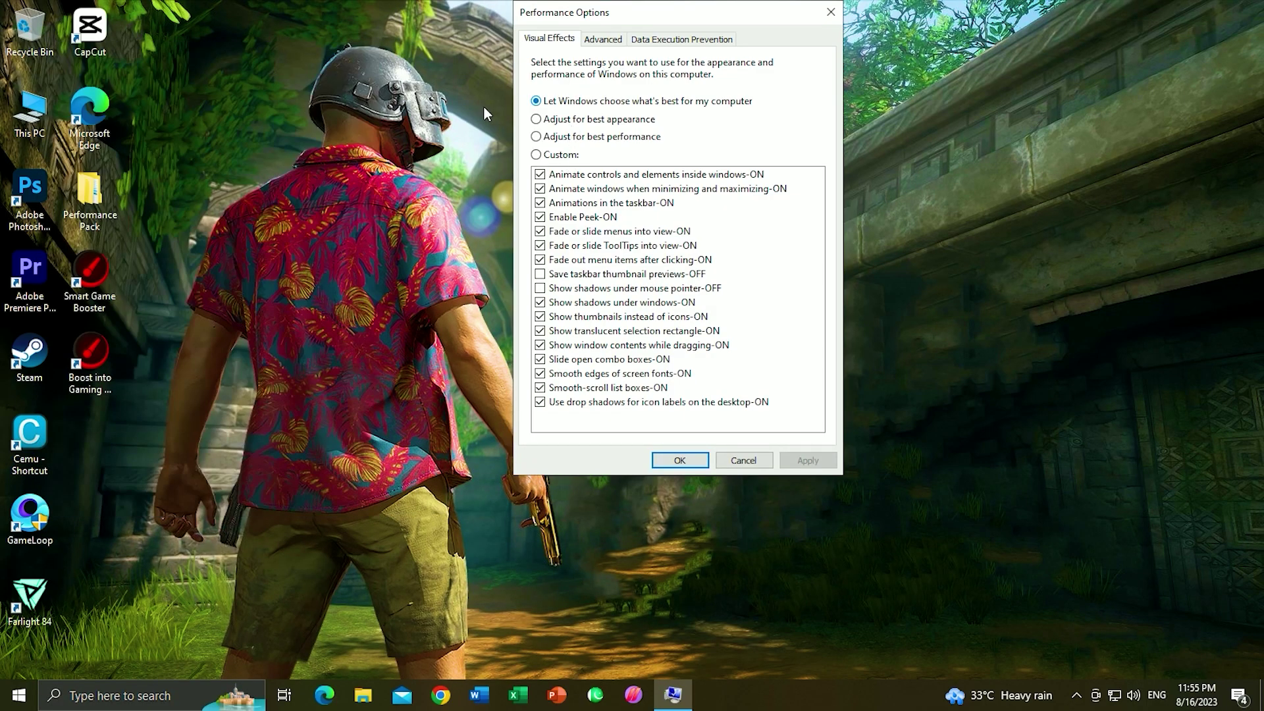
pyautogui.click(536, 137)
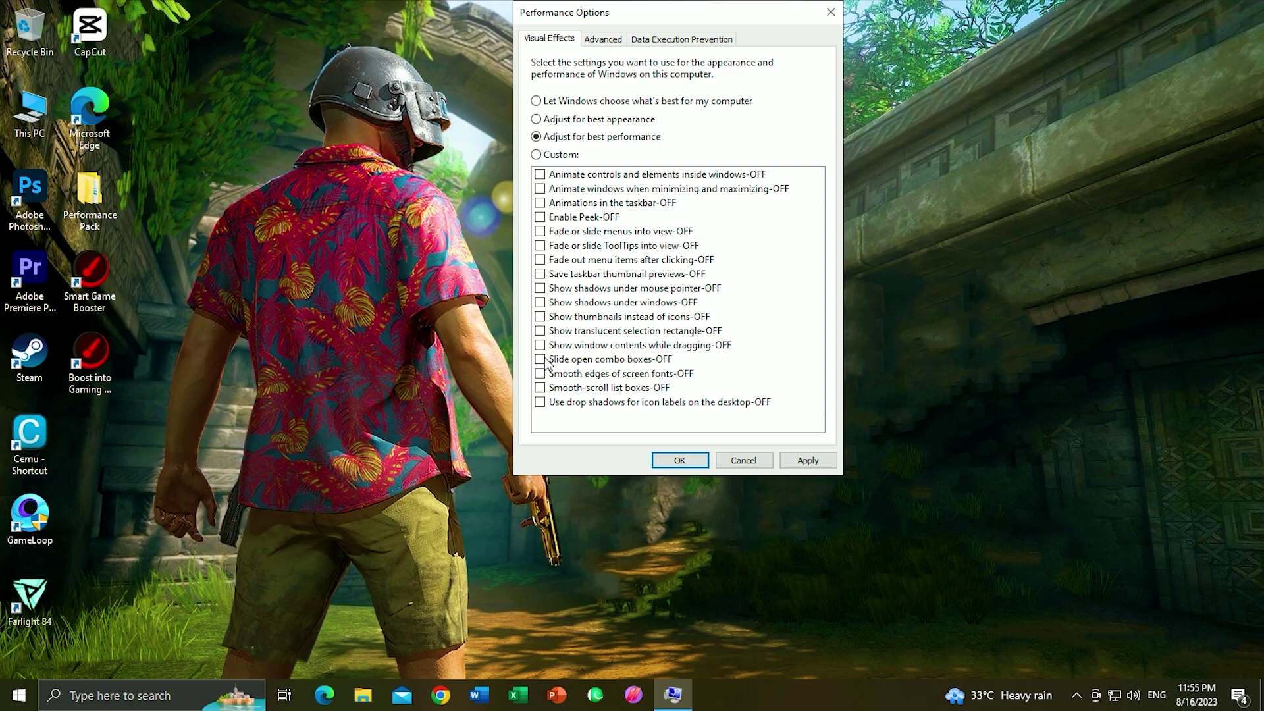
# Enable Show thumbnails instead of icons and Smooth edges of screen fonts, and apply the visual effects settings
pyautogui.click(542, 318)
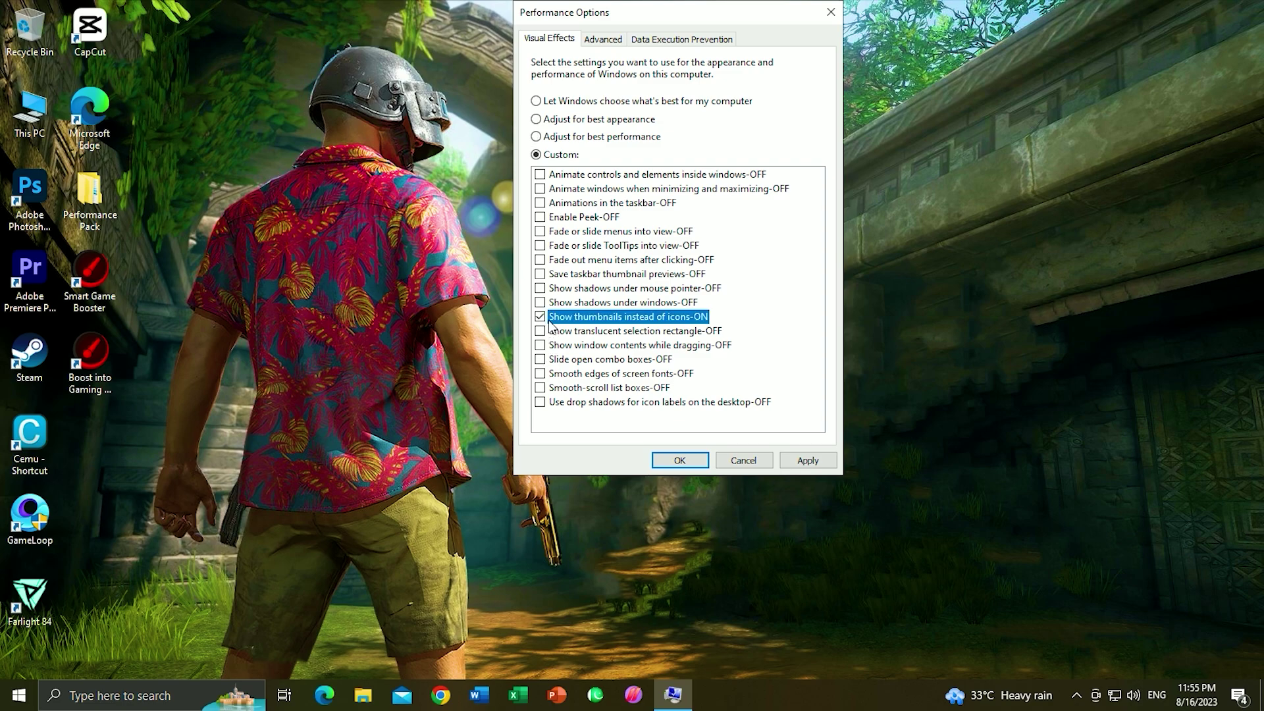
pyautogui.click(592, 373)
pyautogui.click(808, 460)
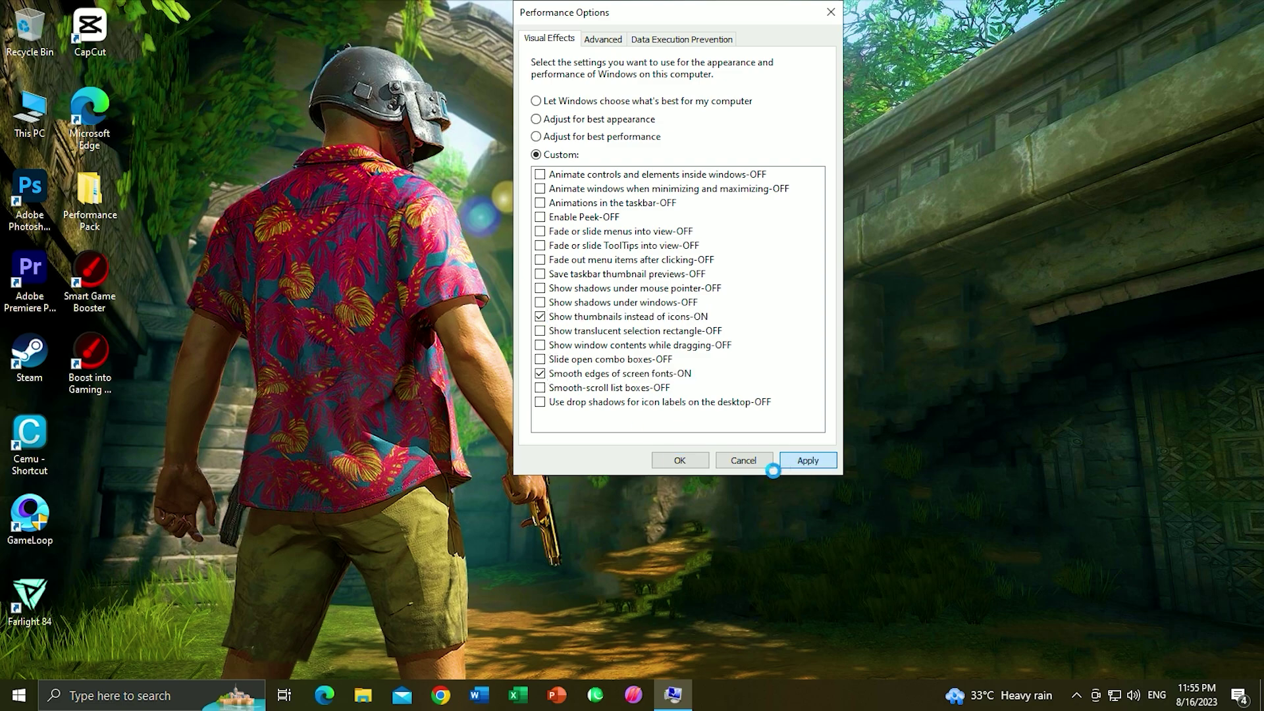
pyautogui.click(679, 460)
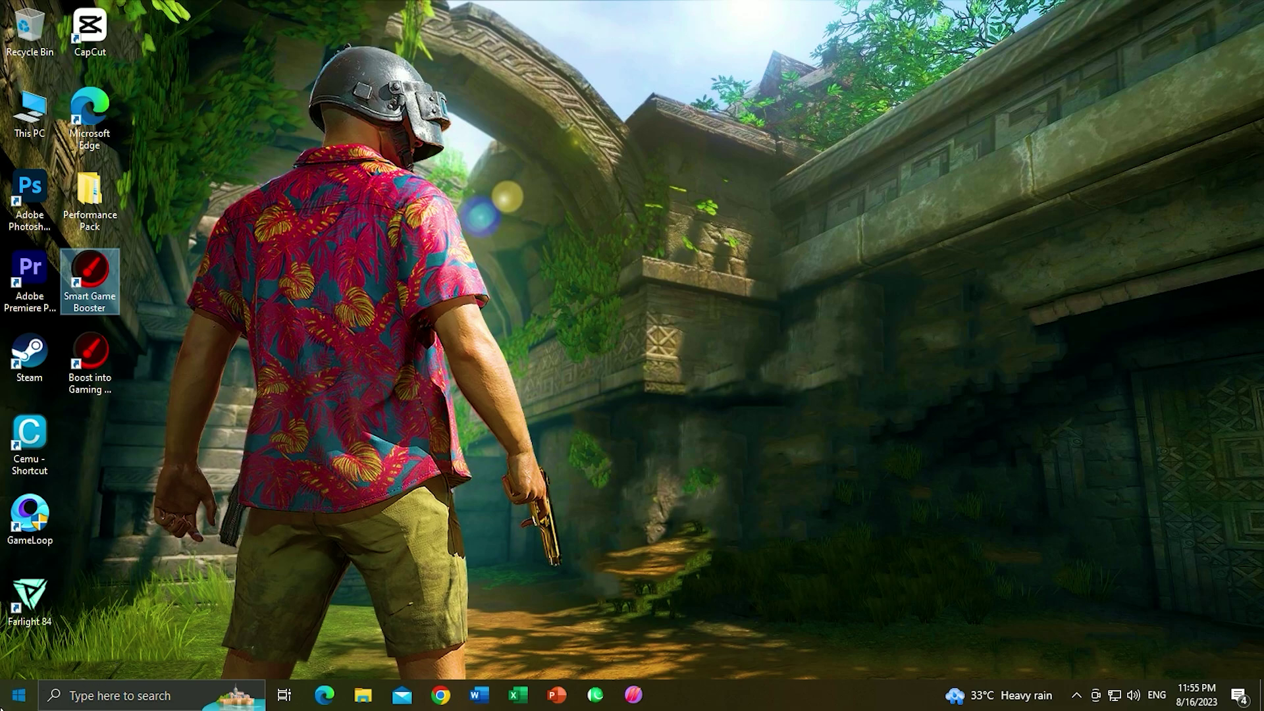
# Open the advanced power settings of the Smart Game Boost Power Plan from the Windows Power Options
pyautogui.click(18, 695)
pyautogui.write('power')
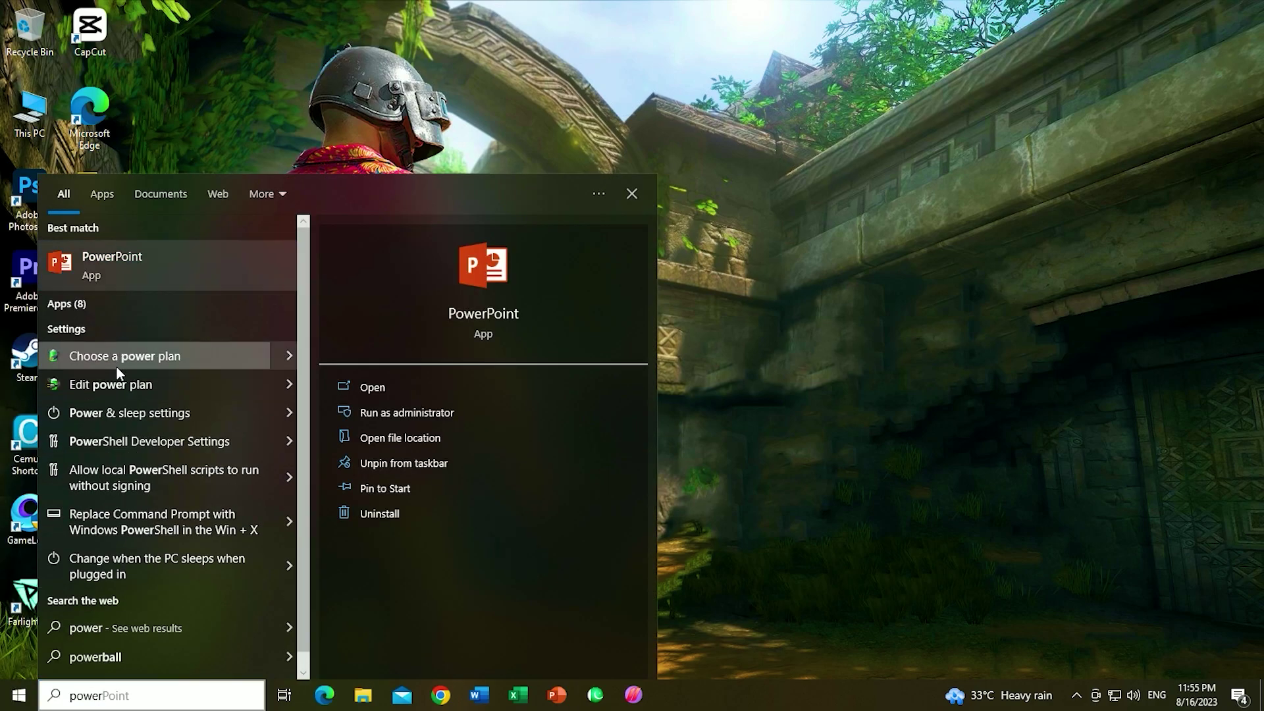
pyautogui.click(117, 361)
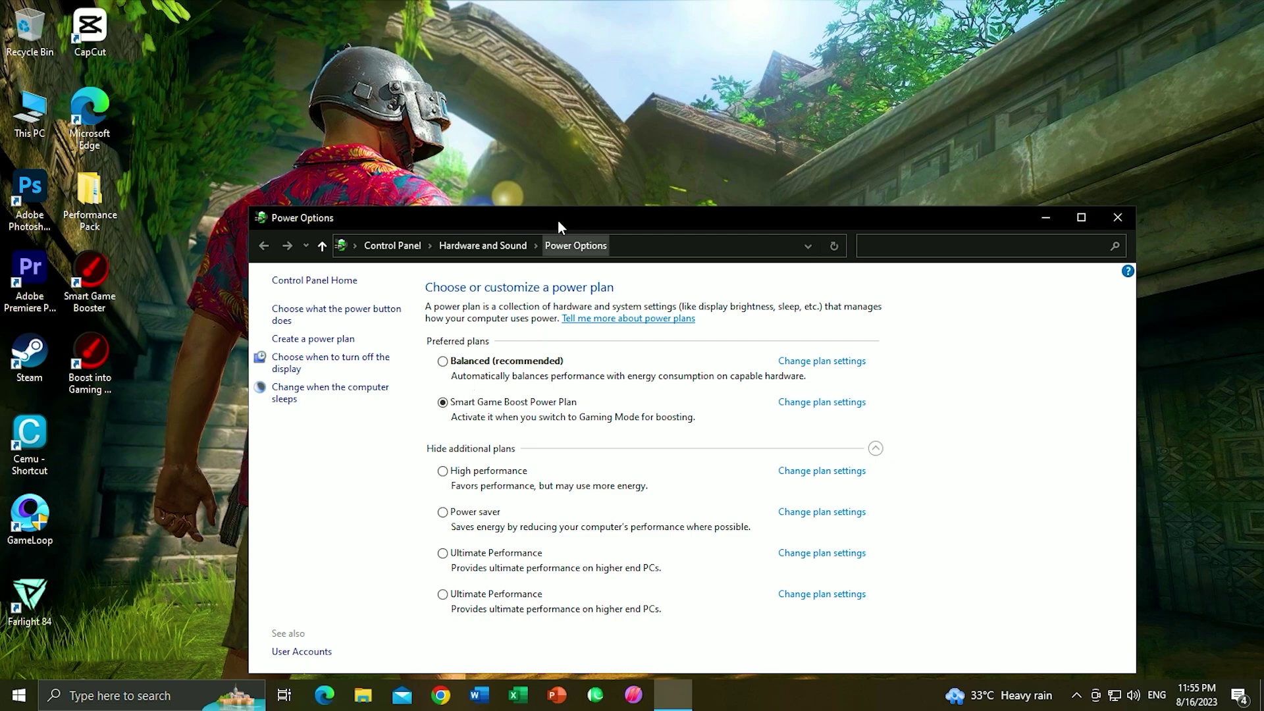
pyautogui.moveTo(560, 217); pyautogui.dragTo(571, 104)
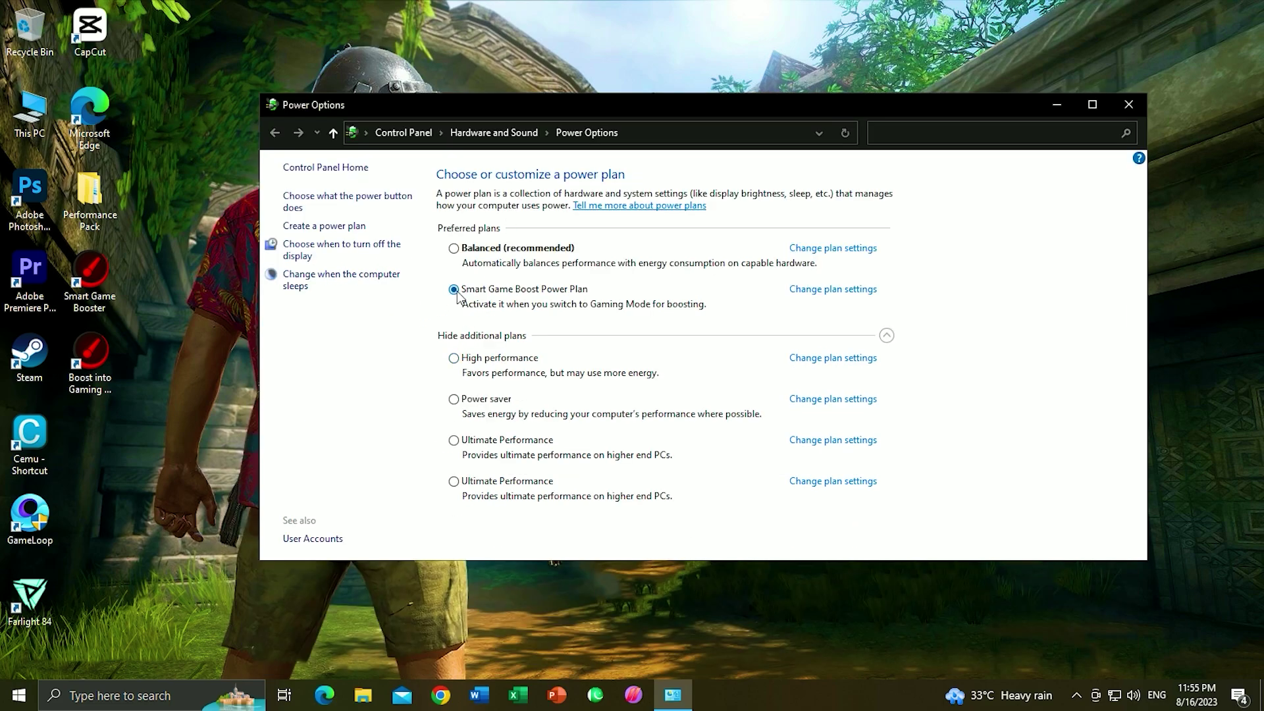
pyautogui.click(820, 290)
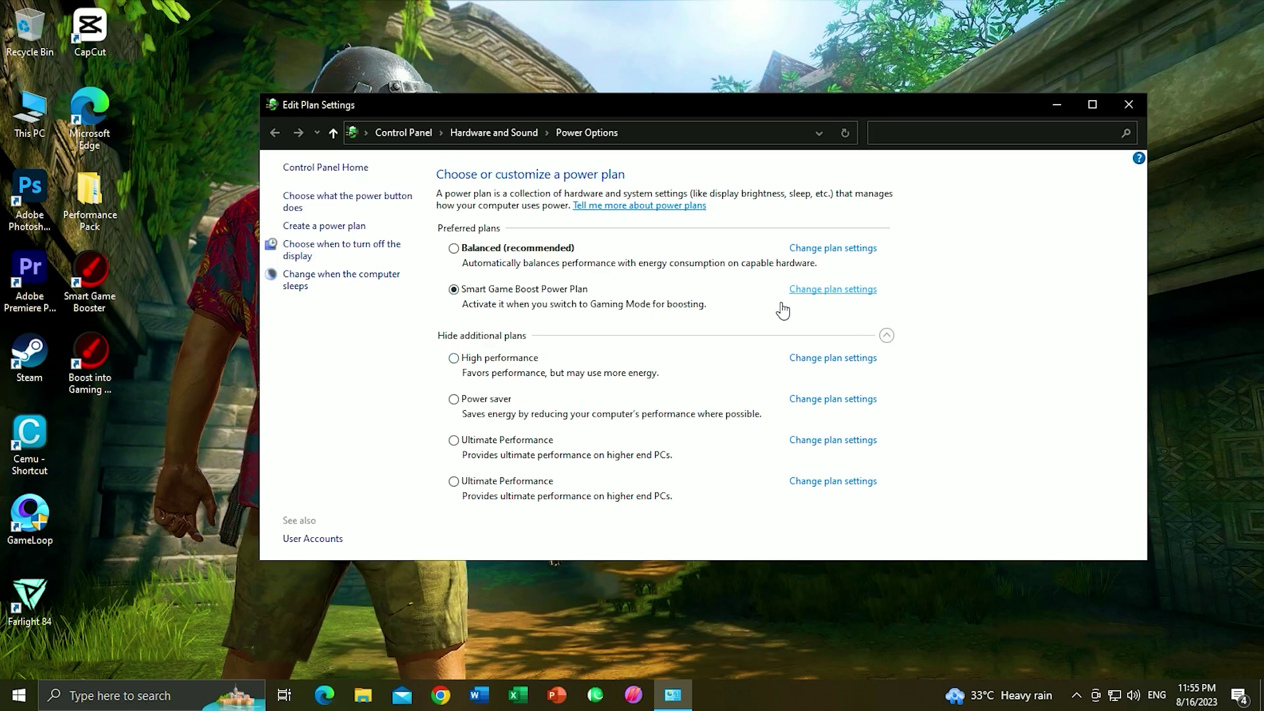
pyautogui.click(493, 318)
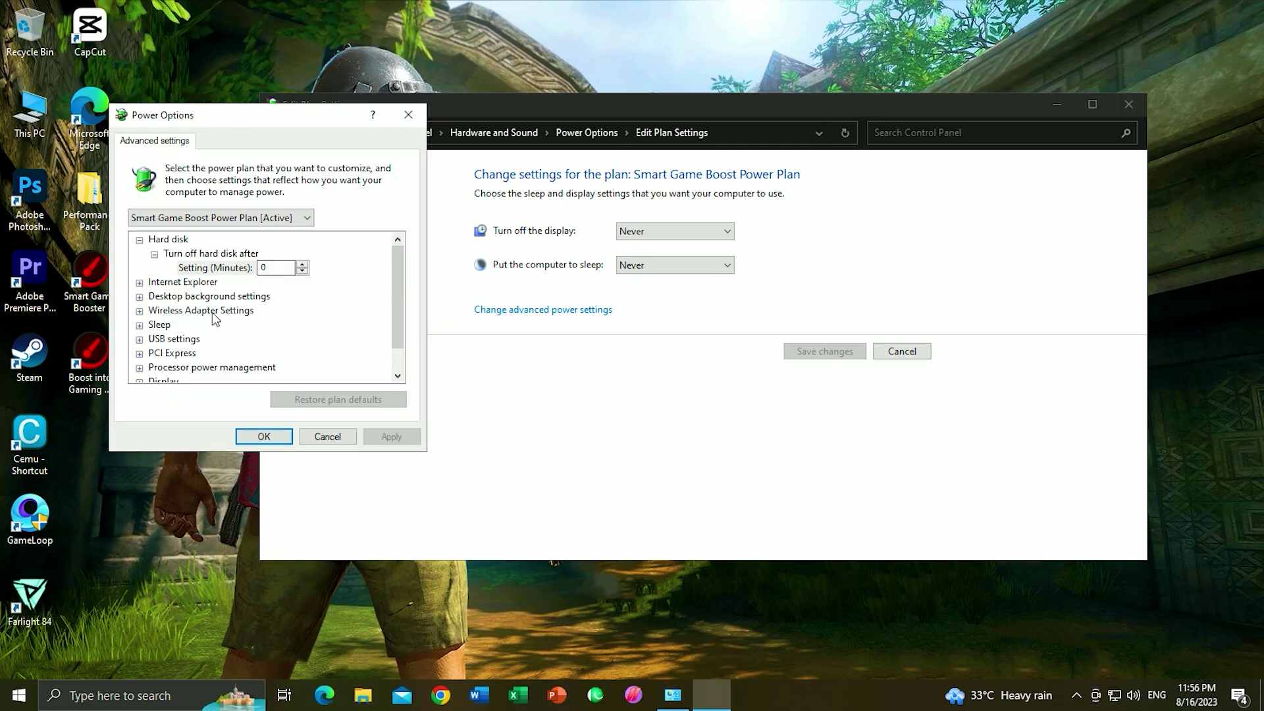
# Expand Processor power management and open the Minimum processor state percentage for editing
pyautogui.scroll(-1, 145, 325)
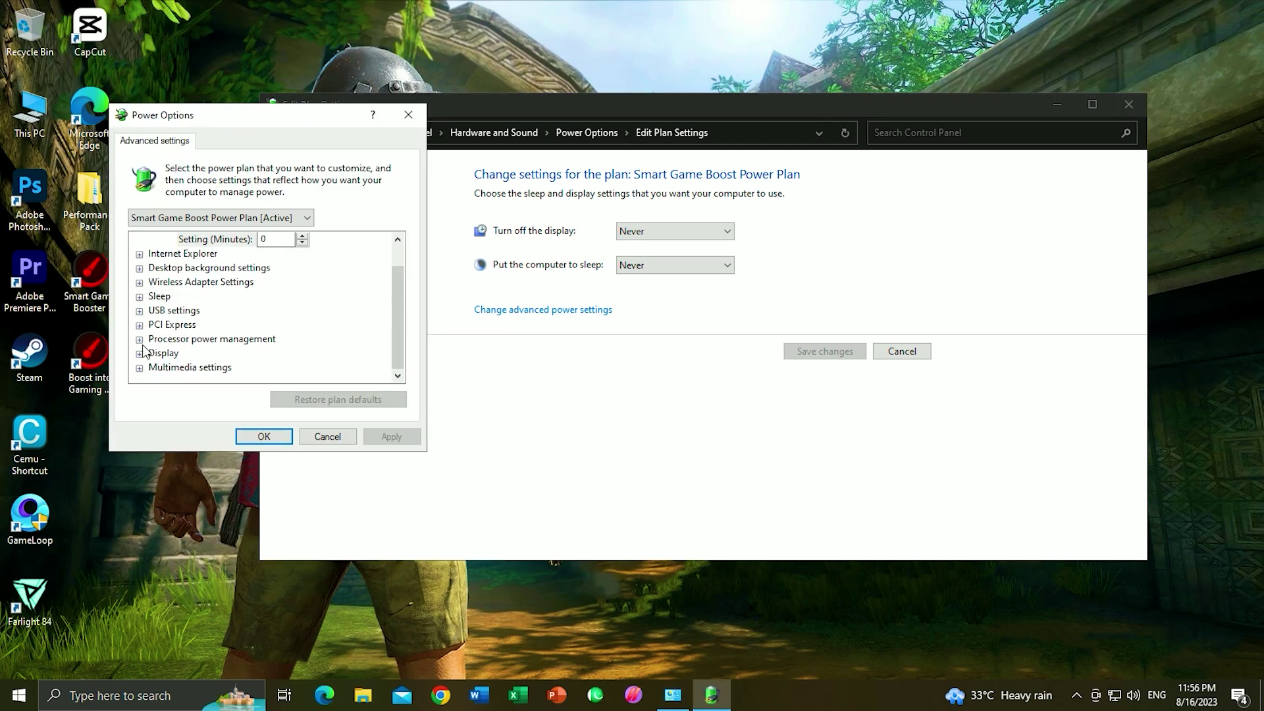
pyautogui.click(140, 339)
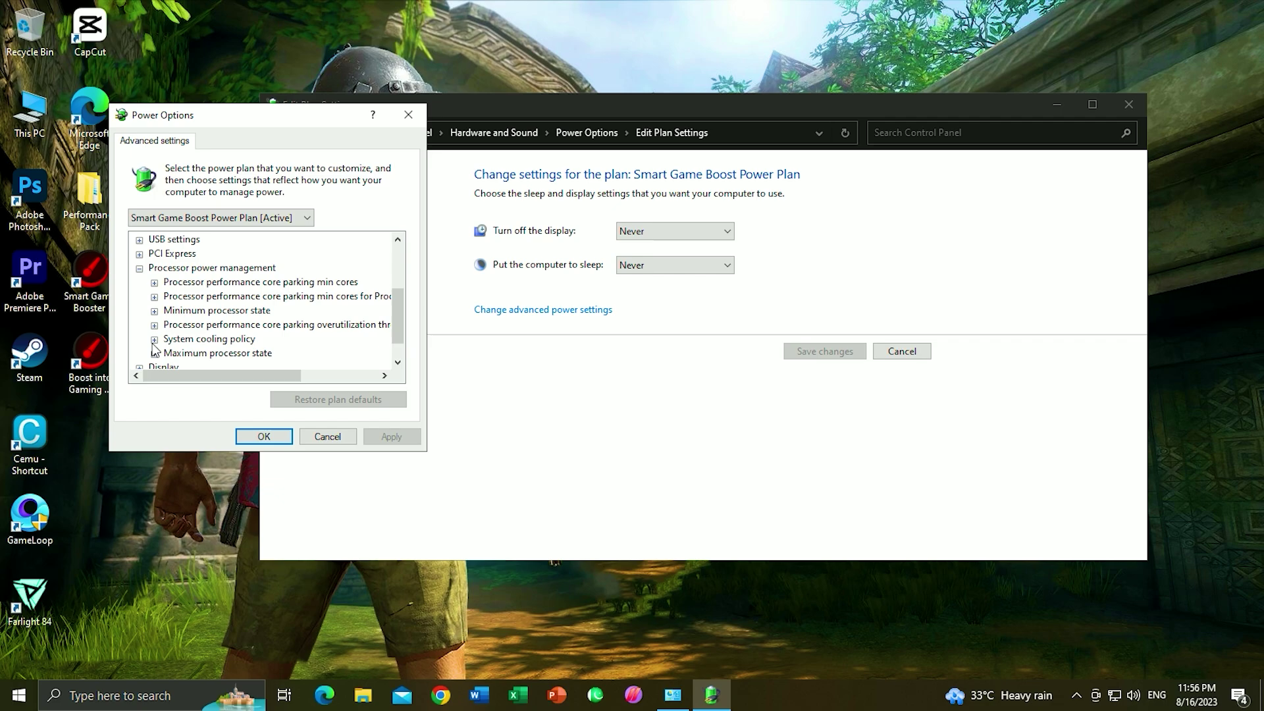
pyautogui.click(154, 310)
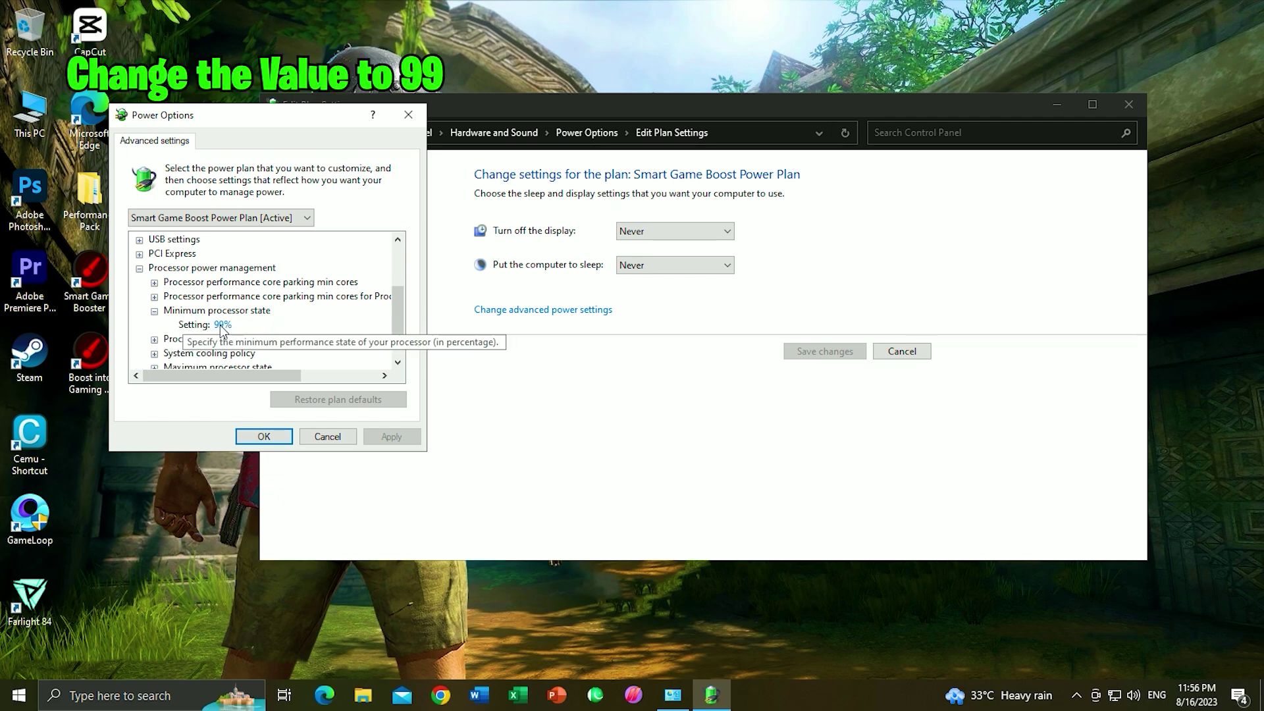
pyautogui.click(223, 326)
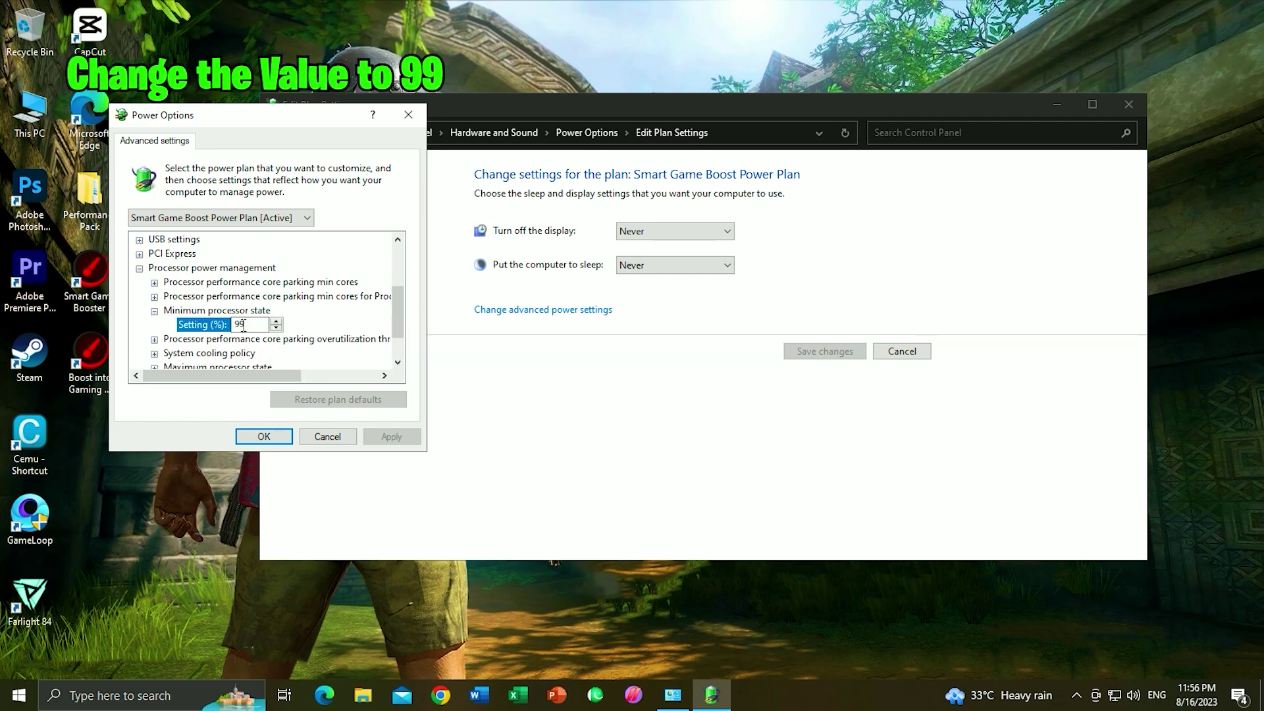
# Edit the Maximum processor state percentage, apply the advanced power settings and close the power plan window
pyautogui.scroll(-1, 203, 362)
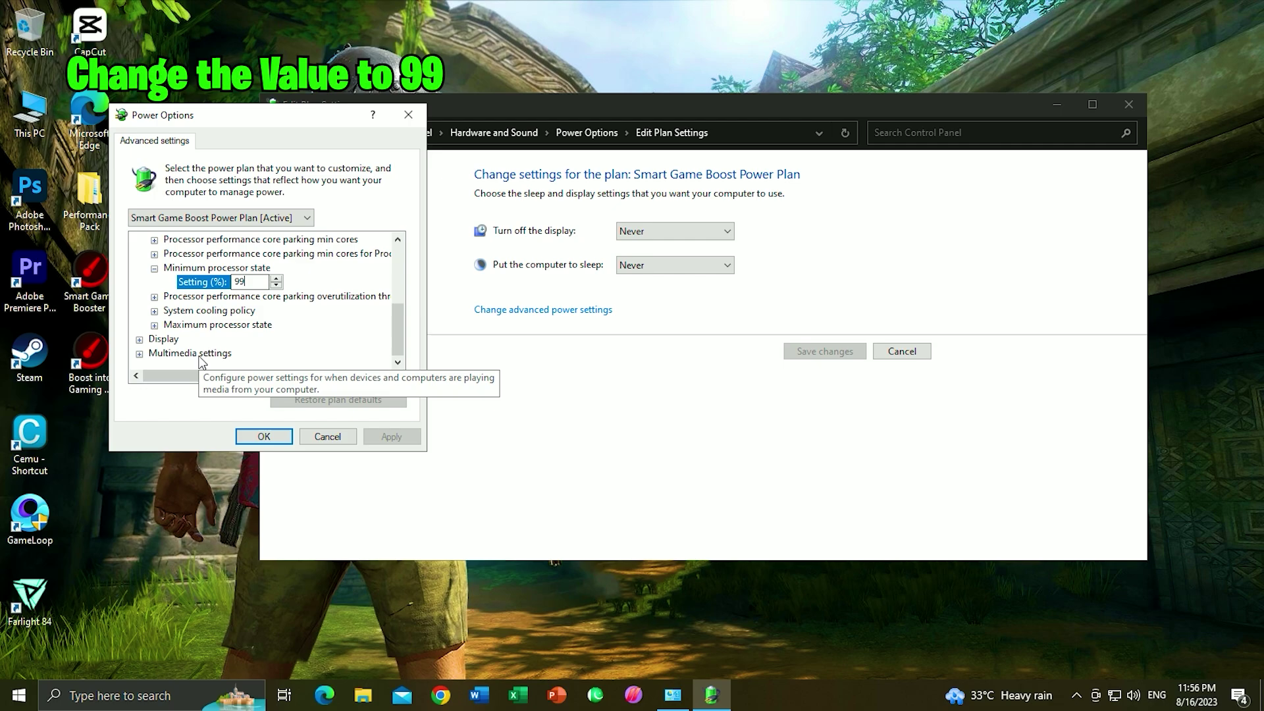
pyautogui.click(155, 325)
pyautogui.click(224, 338)
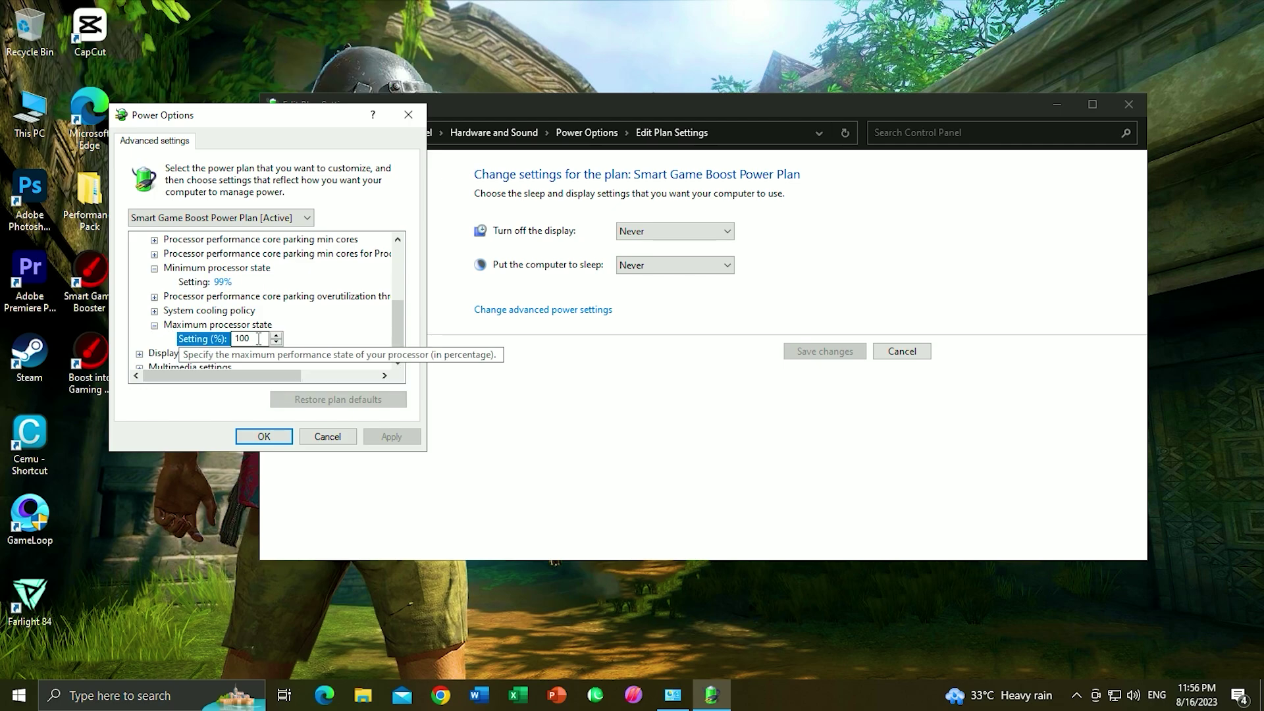
pyautogui.press('BackSpace')
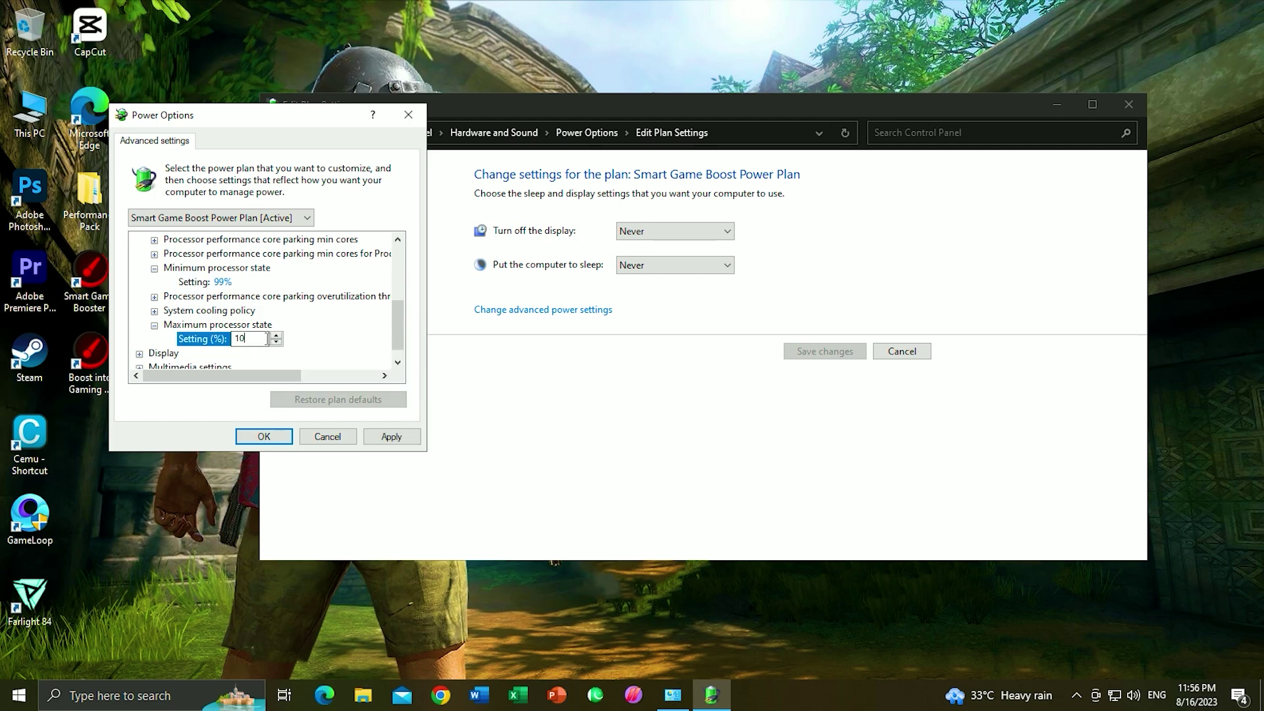
pyautogui.click(403, 437)
pyautogui.click(265, 438)
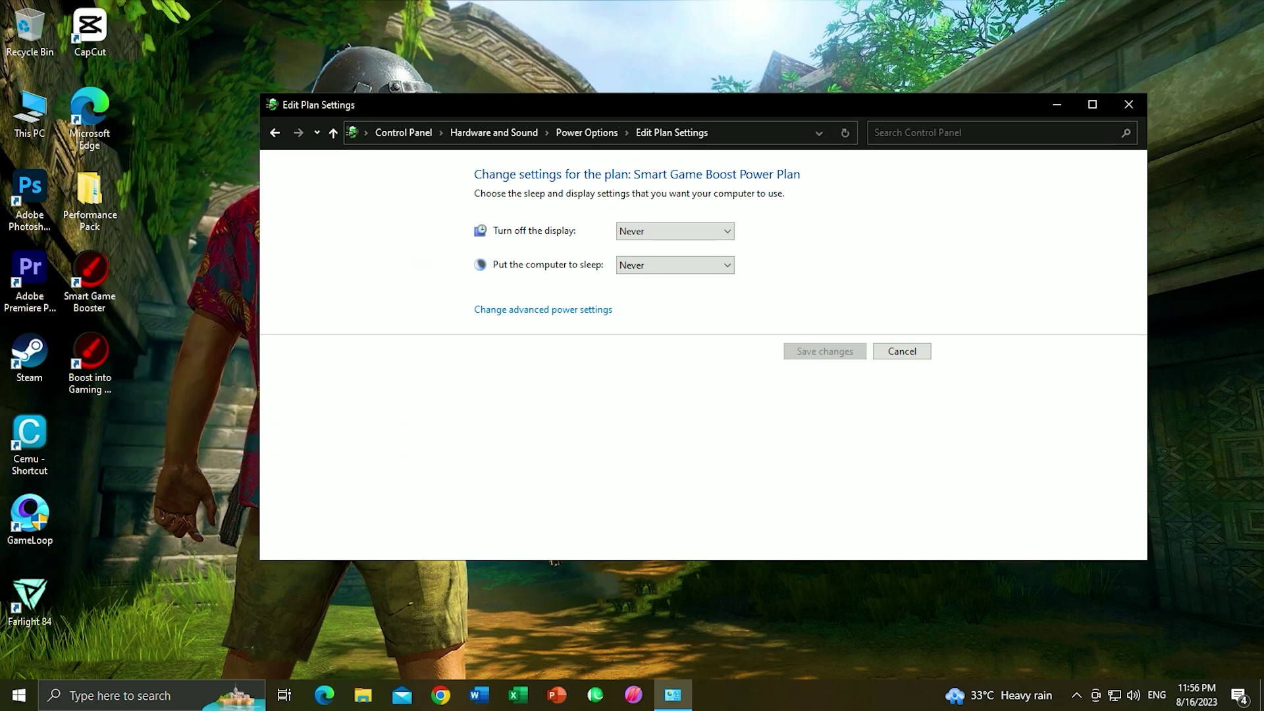
pyautogui.click(1128, 104)
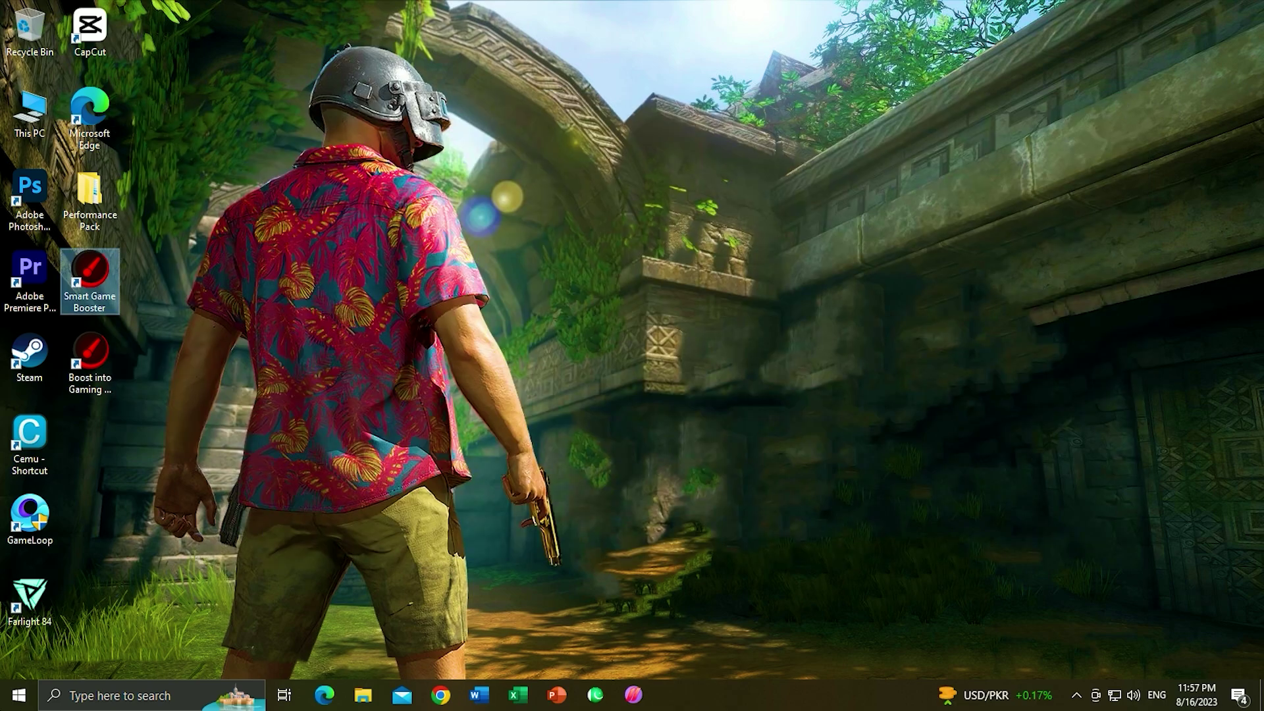
# Search Windows for the disk tools and open Defragment and Optimize Drives
pyautogui.press('super')
pyautogui.write('di')
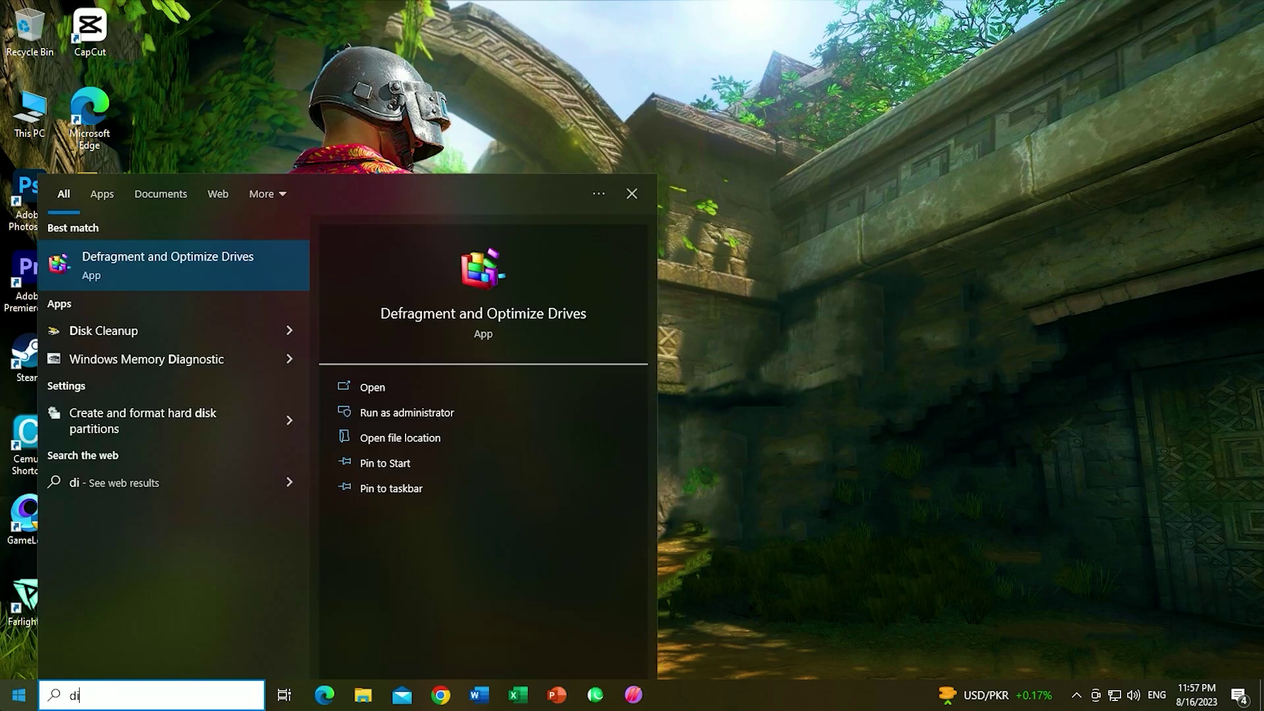
pyautogui.write('sko')
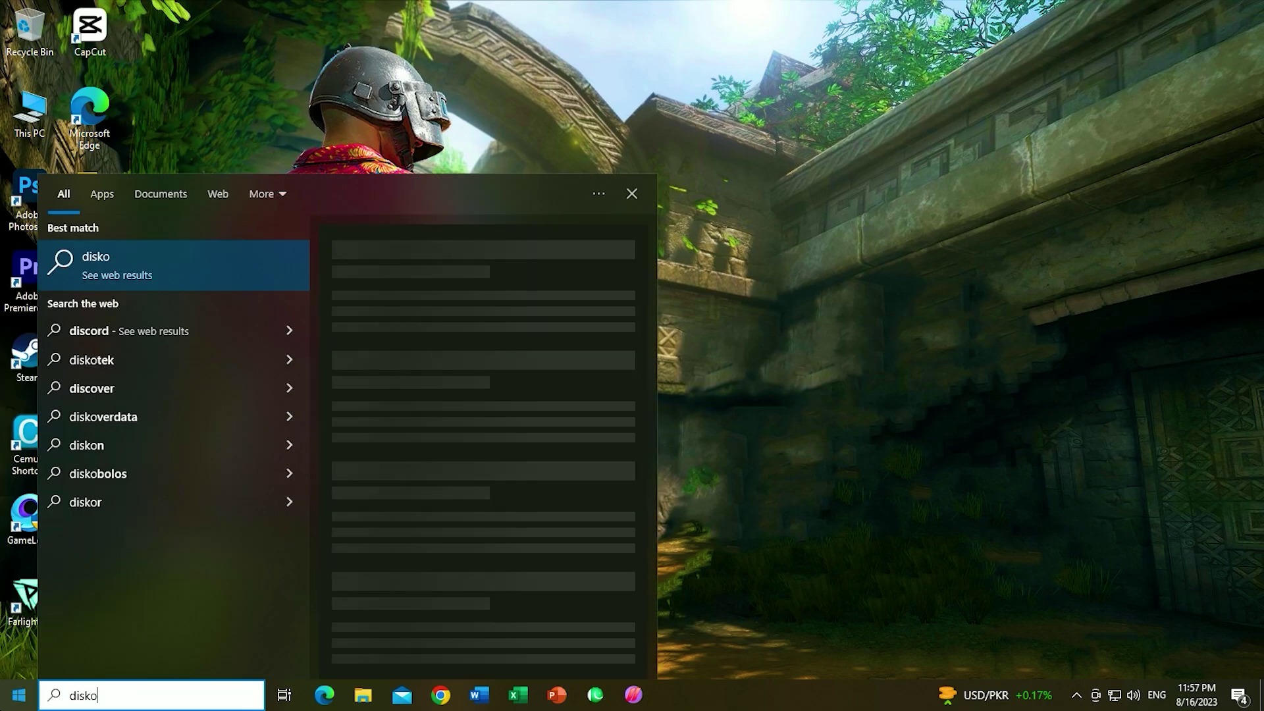
pyautogui.press('BackSpace')
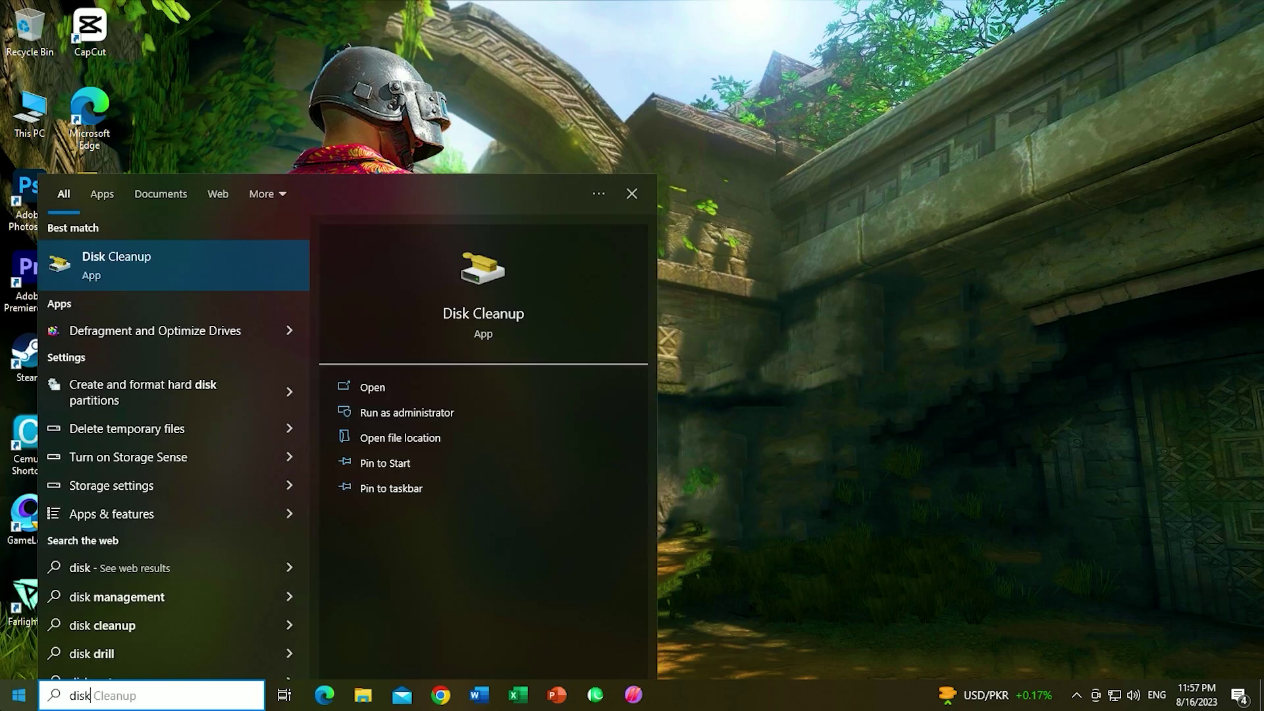
pyautogui.click(124, 341)
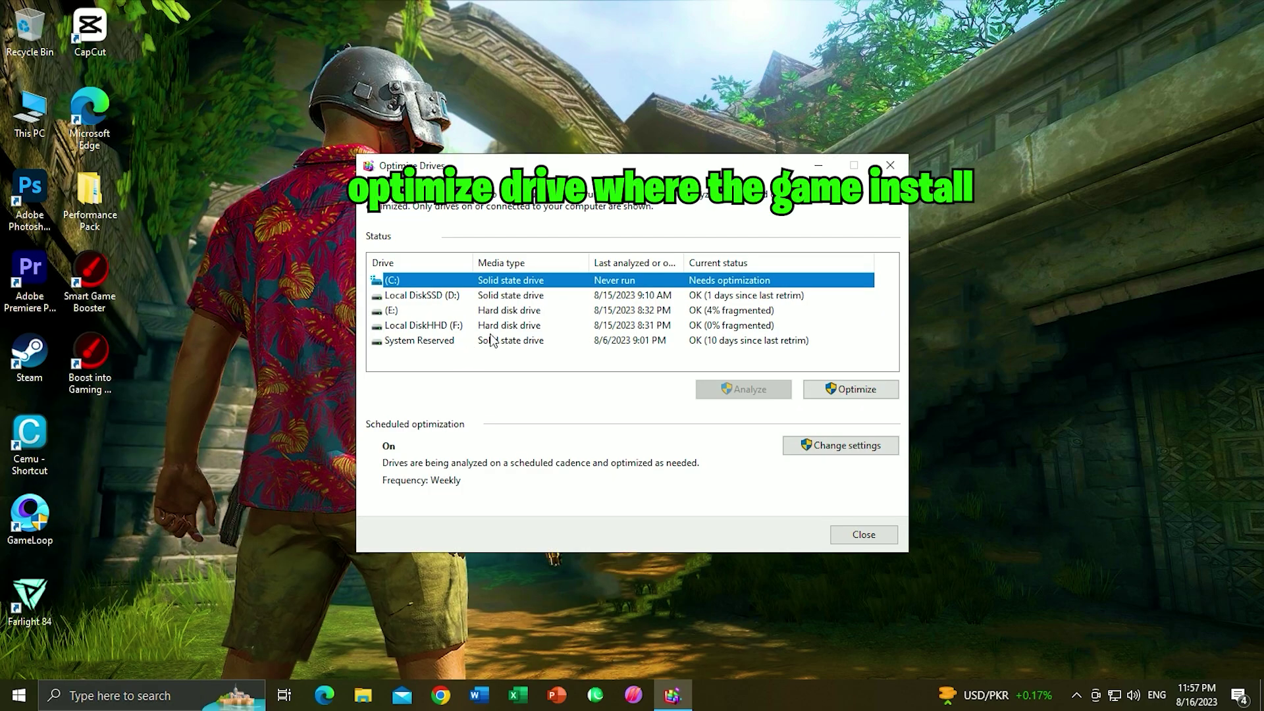
# Optimize the Local DiskHHD (F:) drive and close the Optimize Drives window
pyautogui.click(490, 325)
pyautogui.click(820, 389)
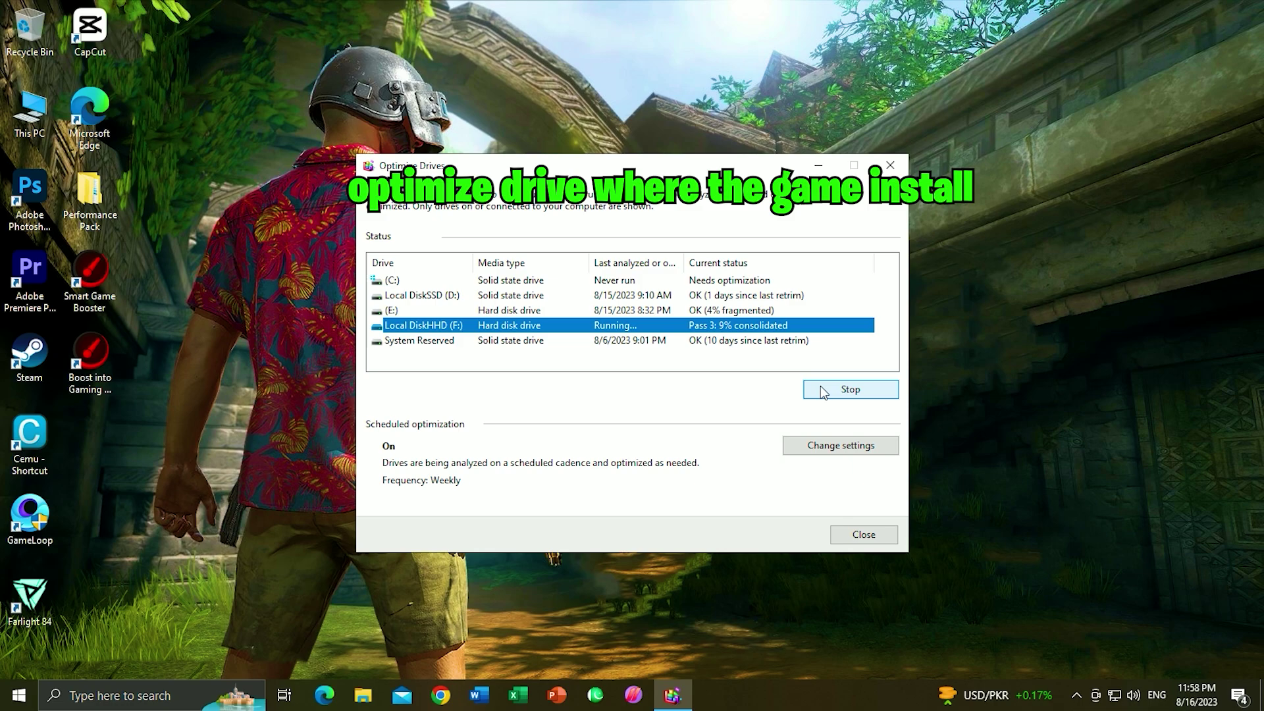
pyautogui.click(821, 390)
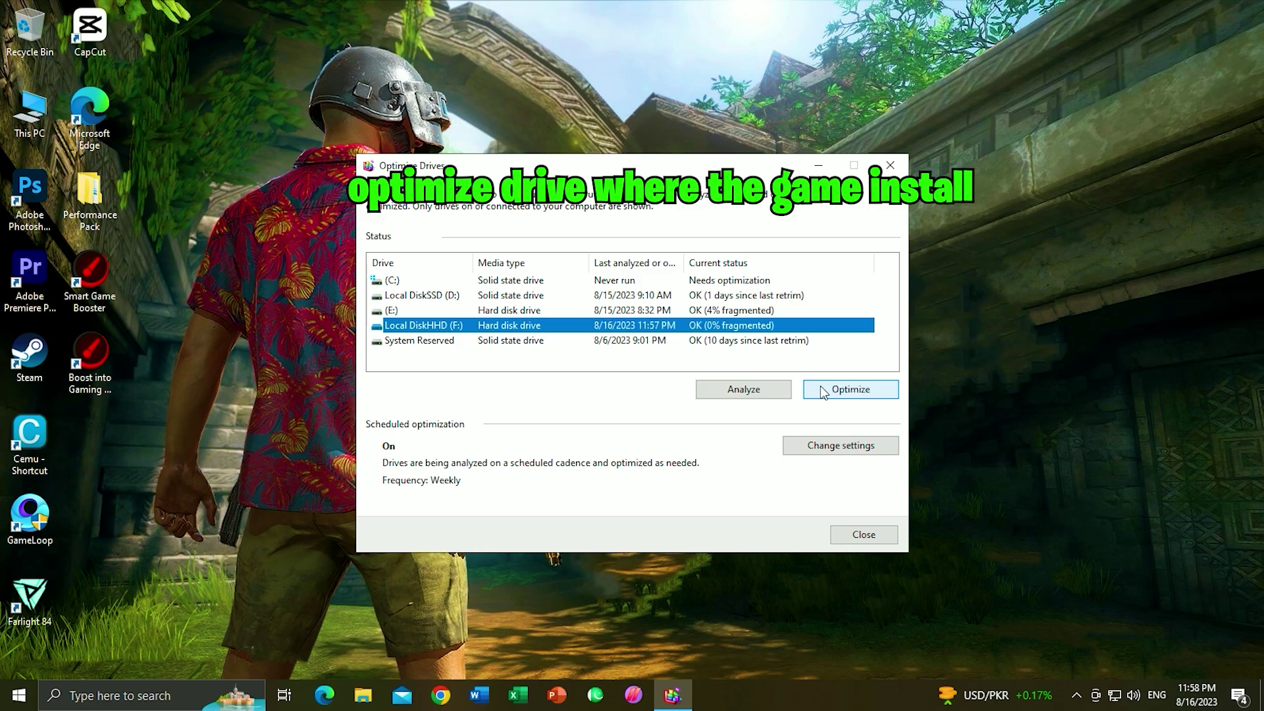
pyautogui.click(876, 537)
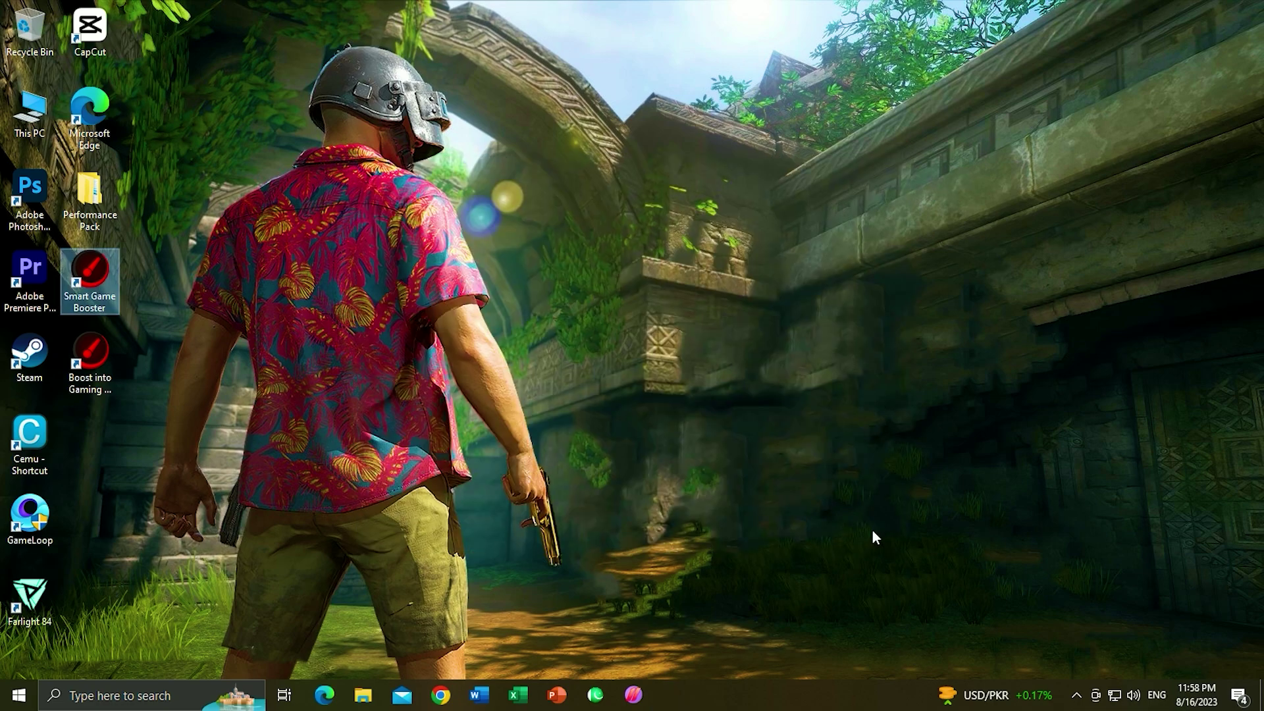
# Run the Delete Temparory Files batch file from the Batch files folder of the desktop's Performance Pack through to its end
pyautogui.doubleClick(109, 224)
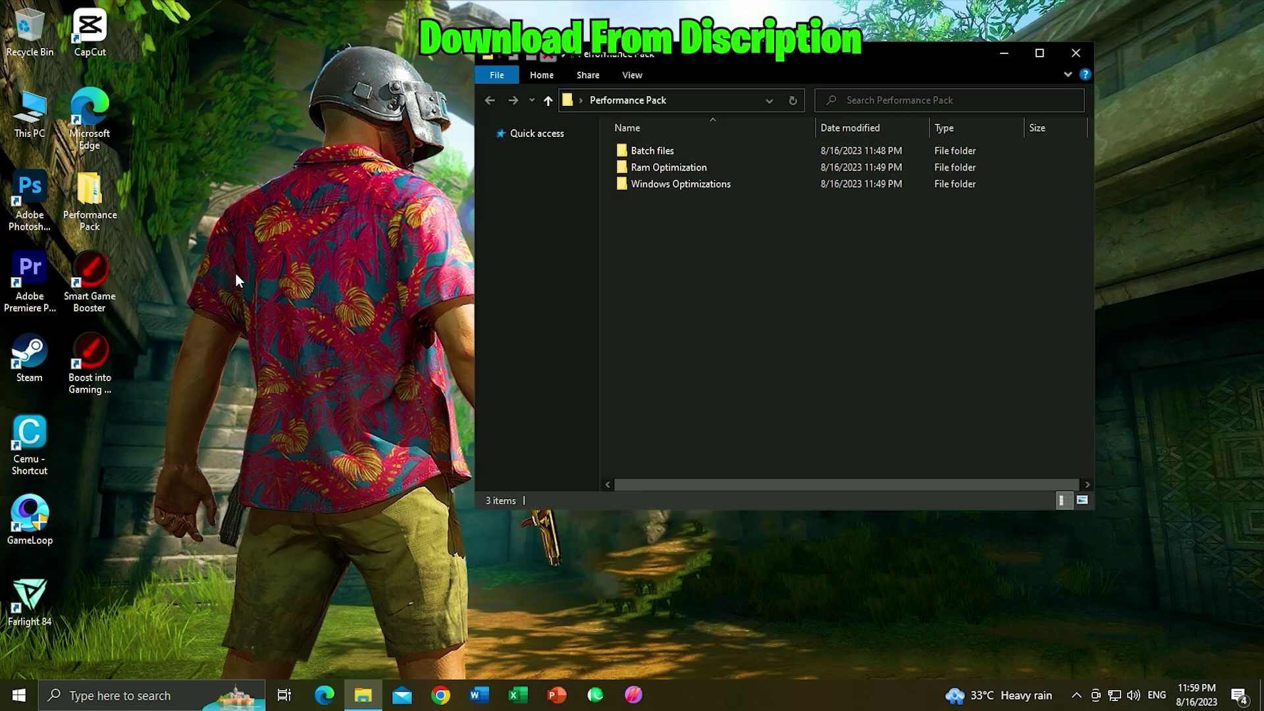
pyautogui.doubleClick(697, 150)
pyautogui.click(658, 167)
pyautogui.doubleClick(659, 168)
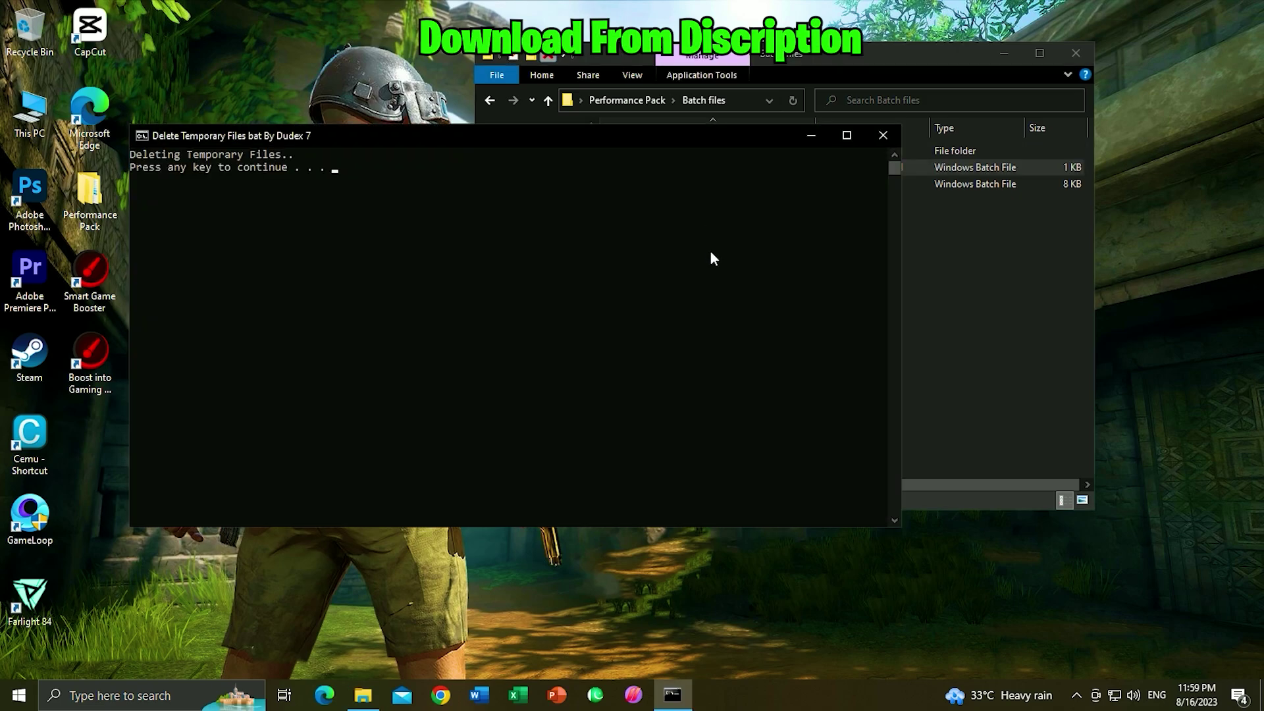
pyautogui.press('Return')
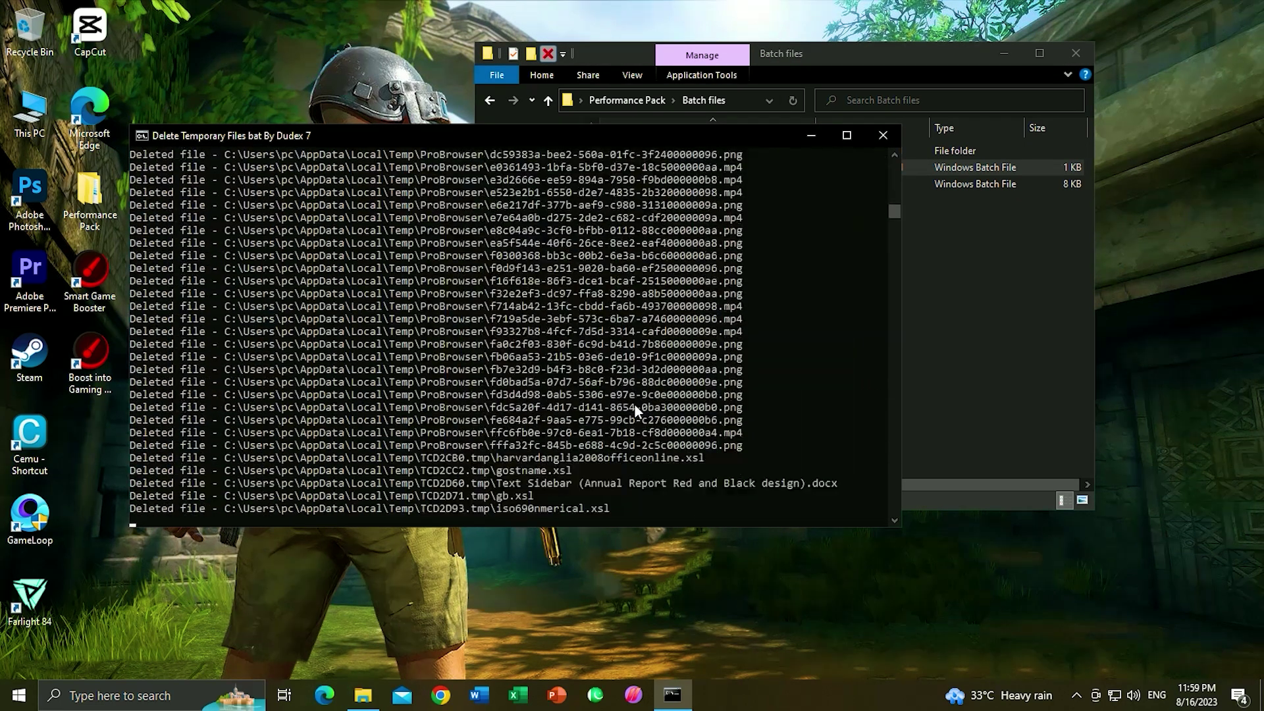
pyautogui.press('Return')
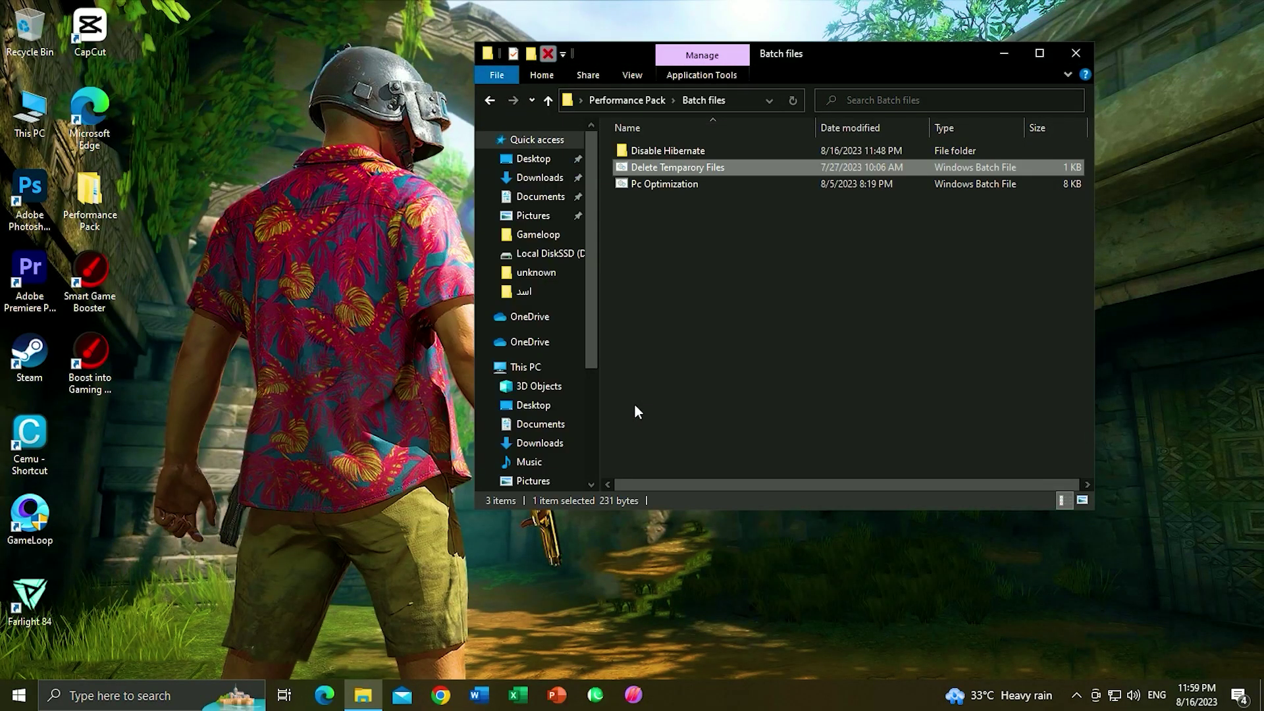
# Run the Pc Optimization batch file, answer y to optimizing the PC, continue through it and close its console
pyautogui.doubleClick(677, 179)
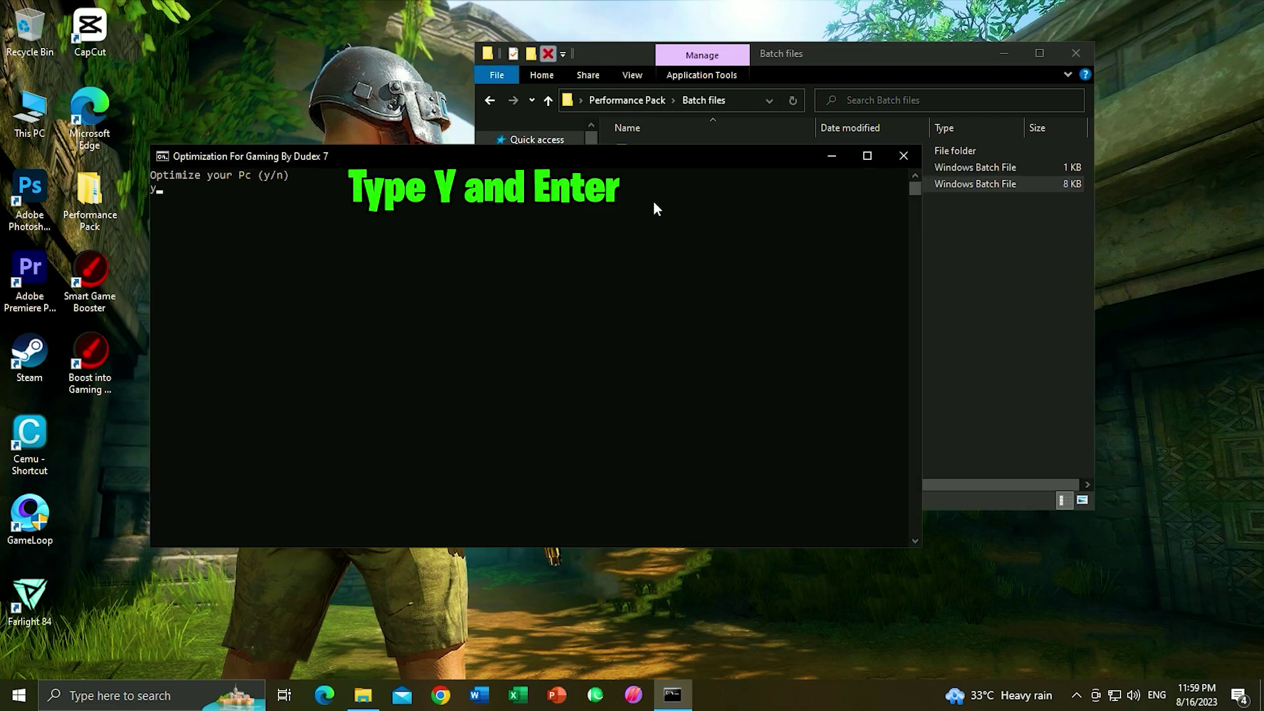
pyautogui.write('y')
pyautogui.press('Return')
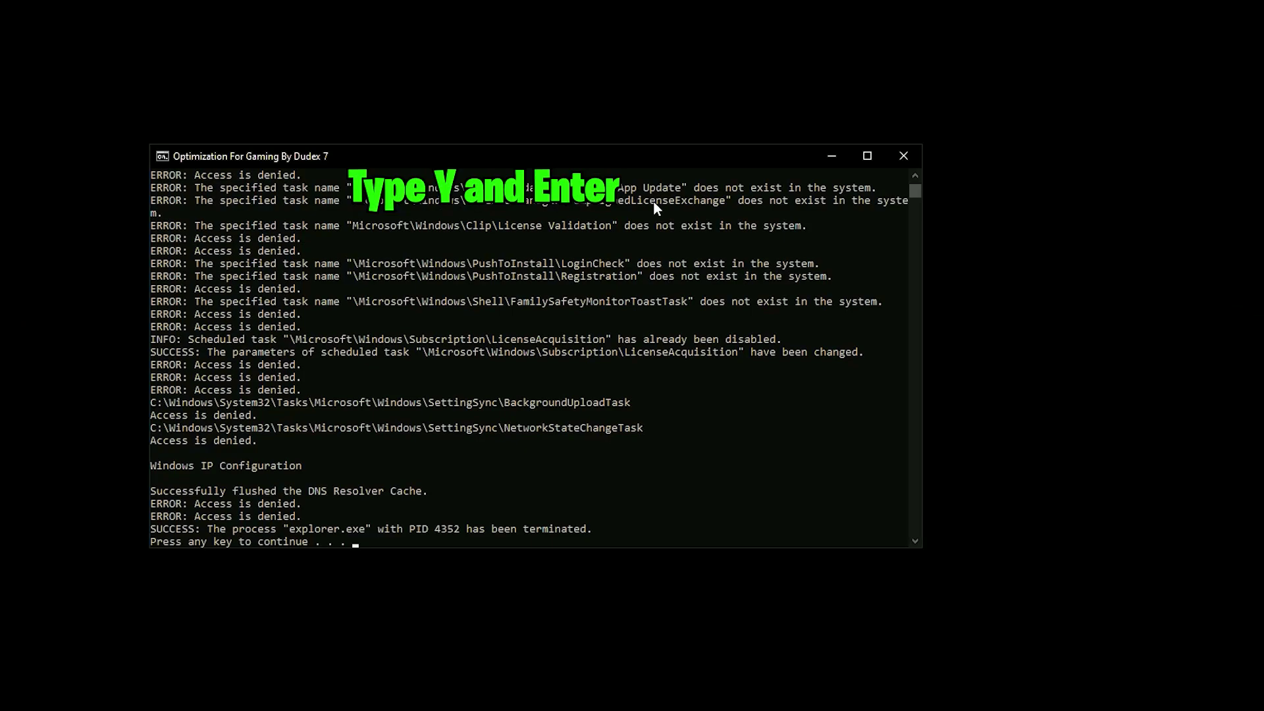
pyautogui.press('Return')
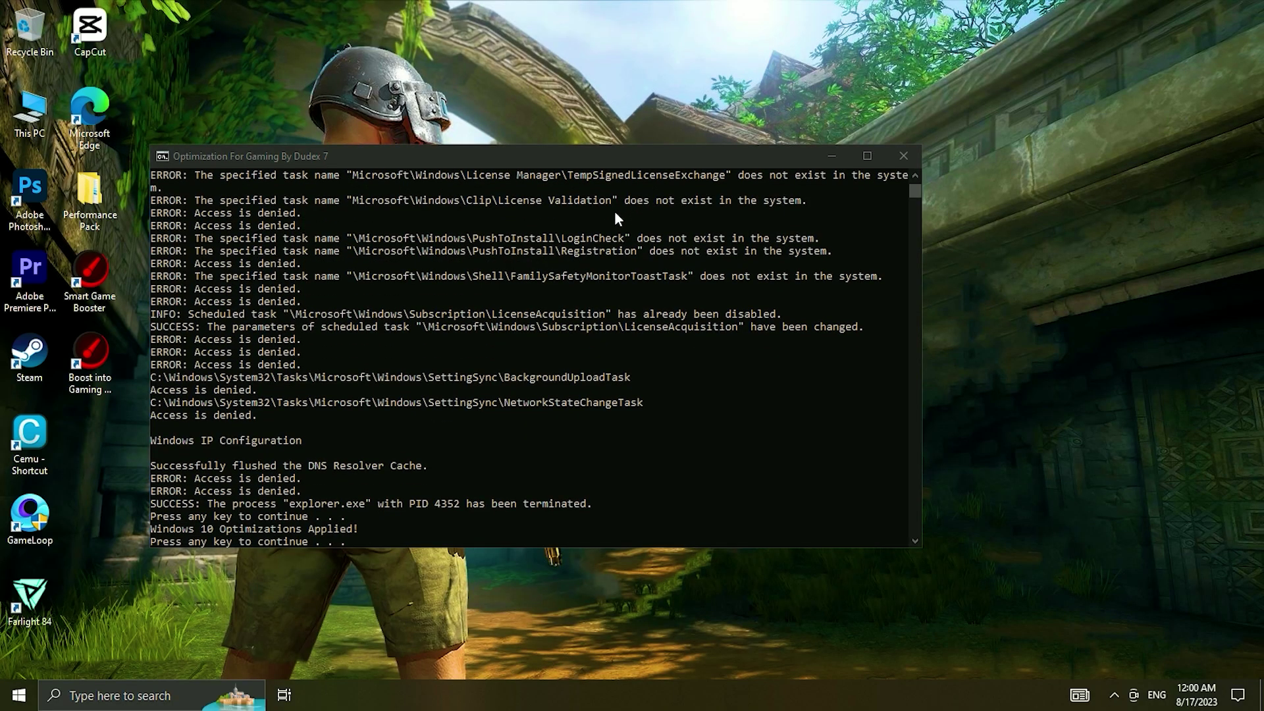
pyautogui.click(904, 156)
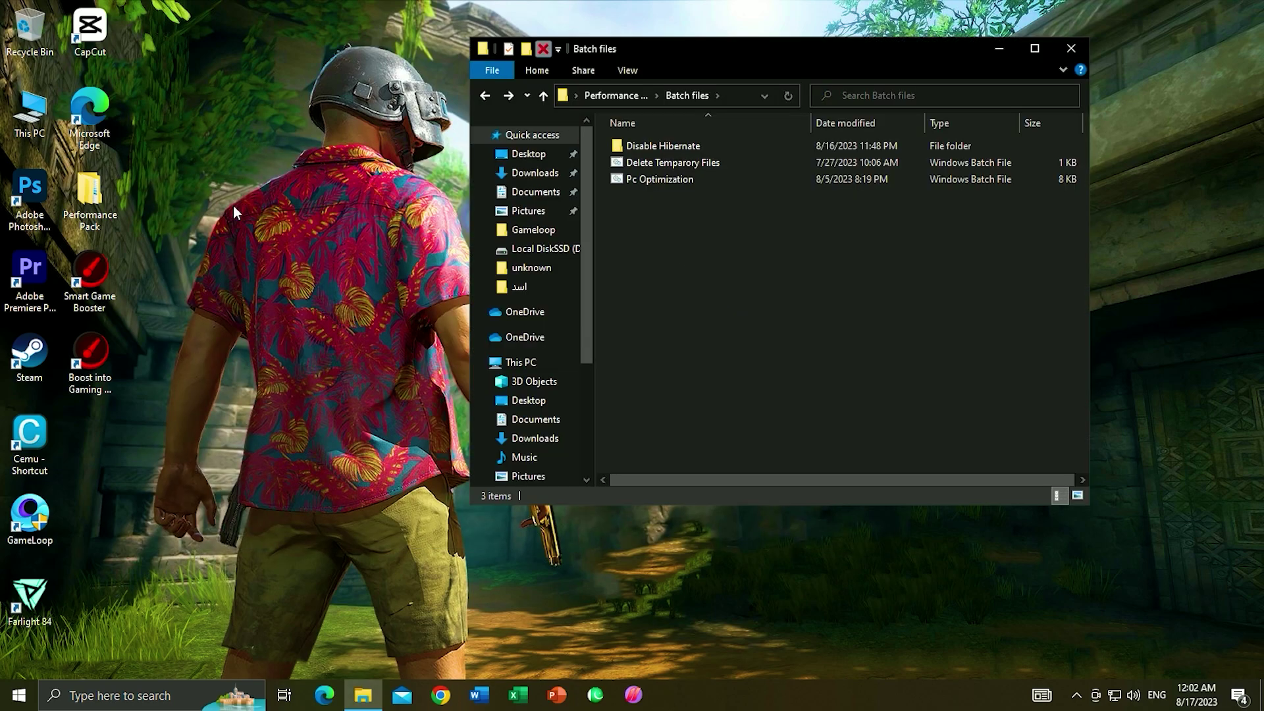
# Add the 16 GB registry file from the Performance Pack's Ram Optimization folder to the registry
pyautogui.click(485, 95)
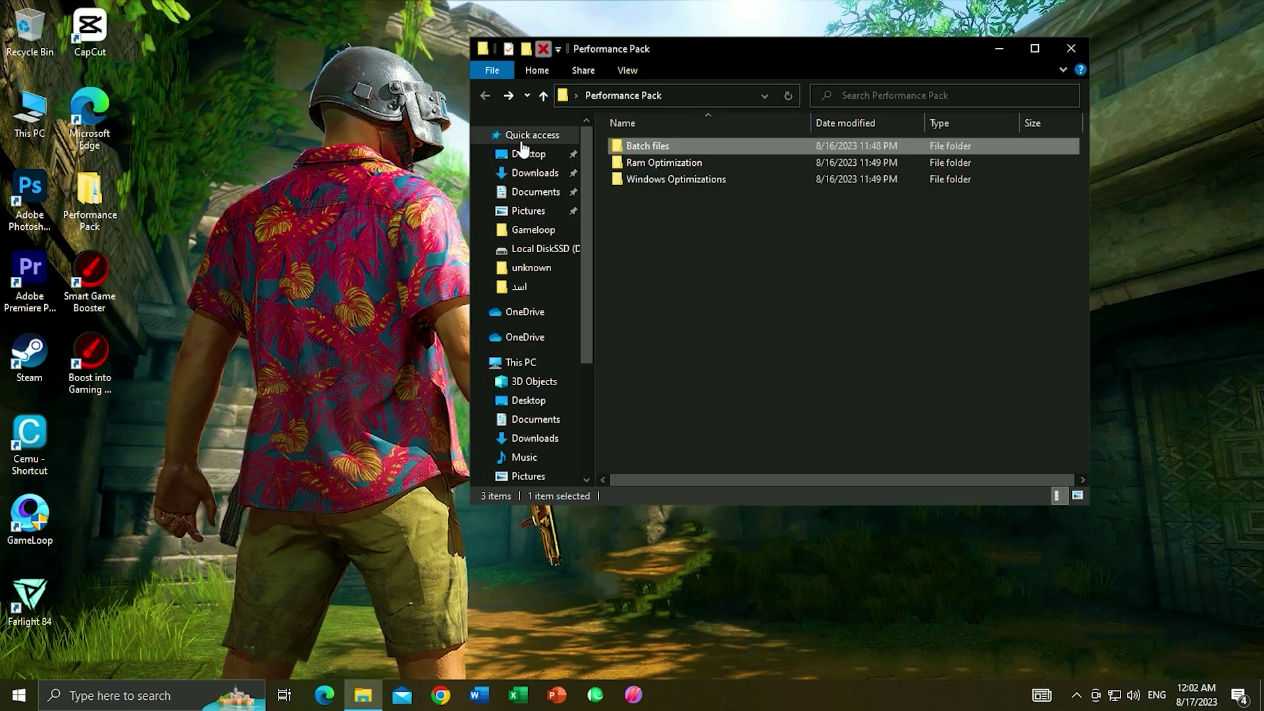
pyautogui.click(657, 165)
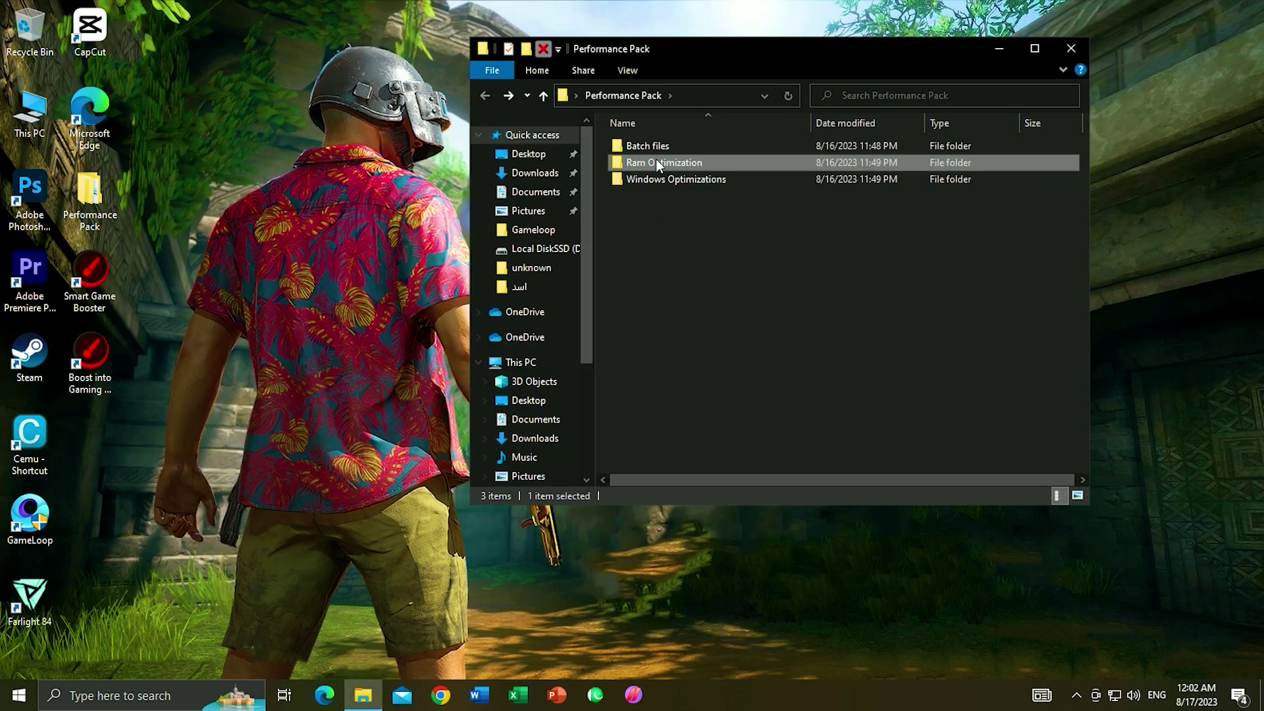
pyautogui.doubleClick(740, 162)
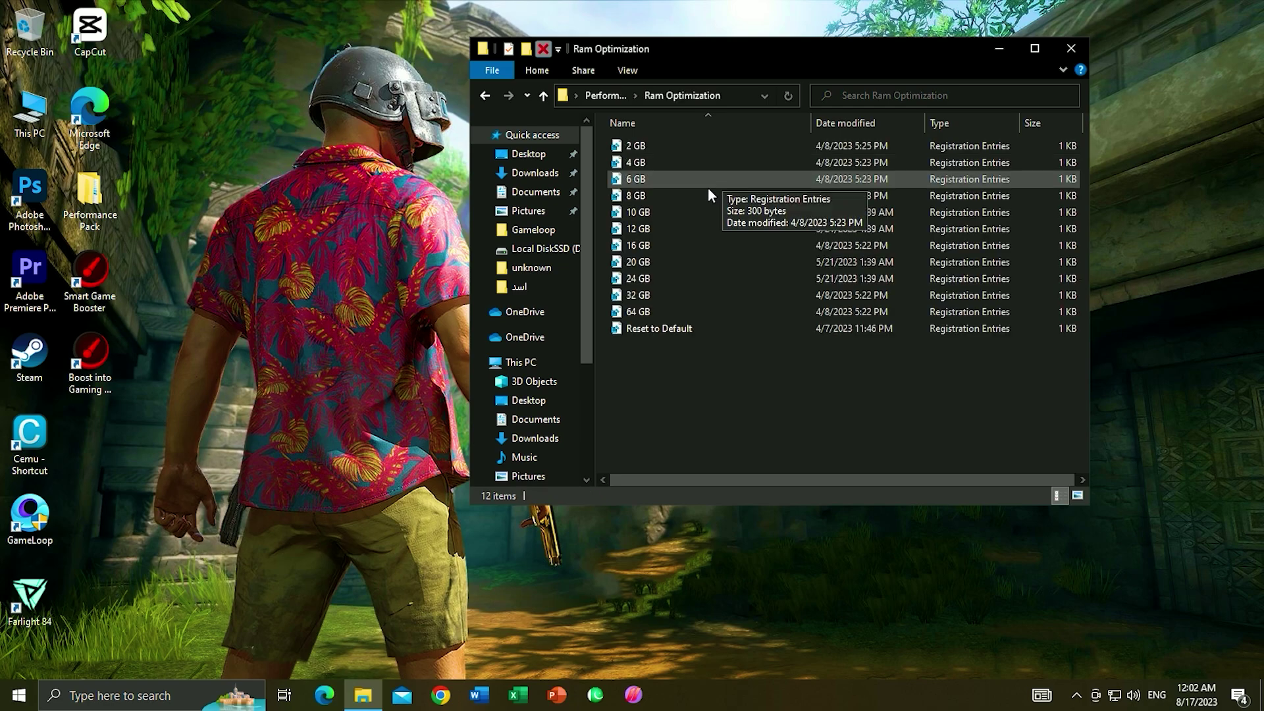
pyautogui.doubleClick(665, 245)
pyautogui.click(551, 447)
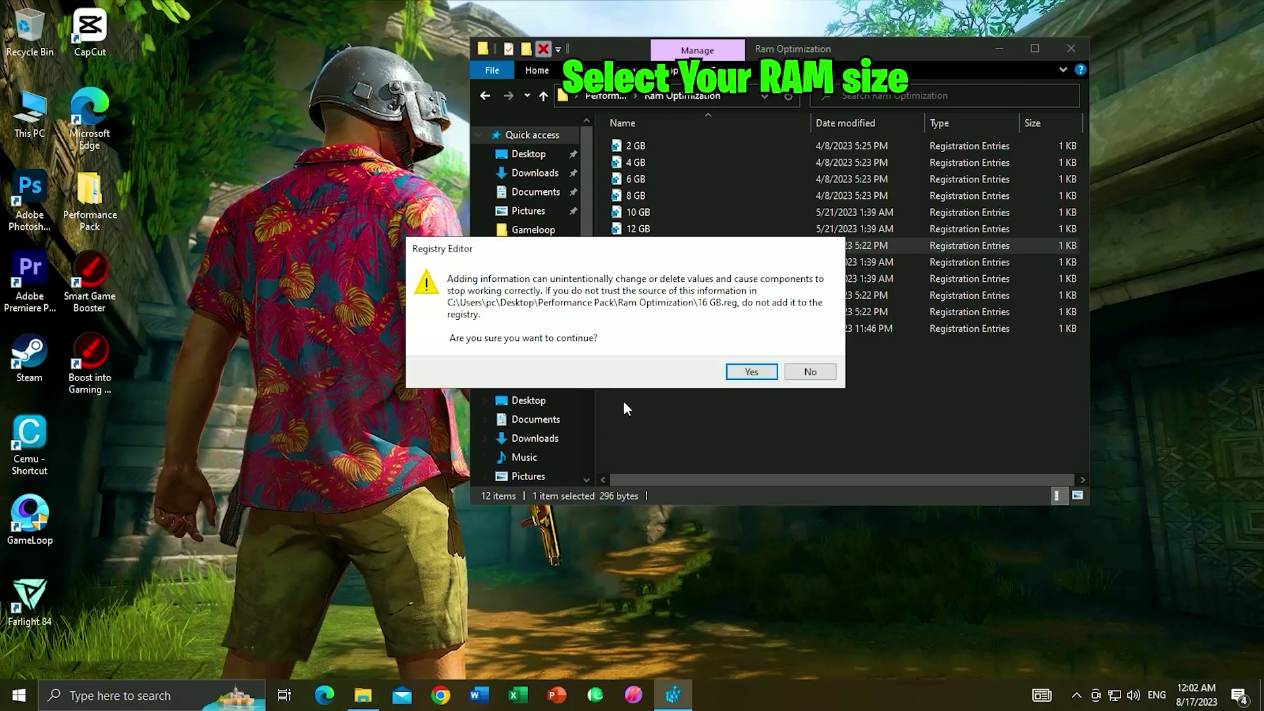
pyautogui.click(750, 365)
pyautogui.click(822, 349)
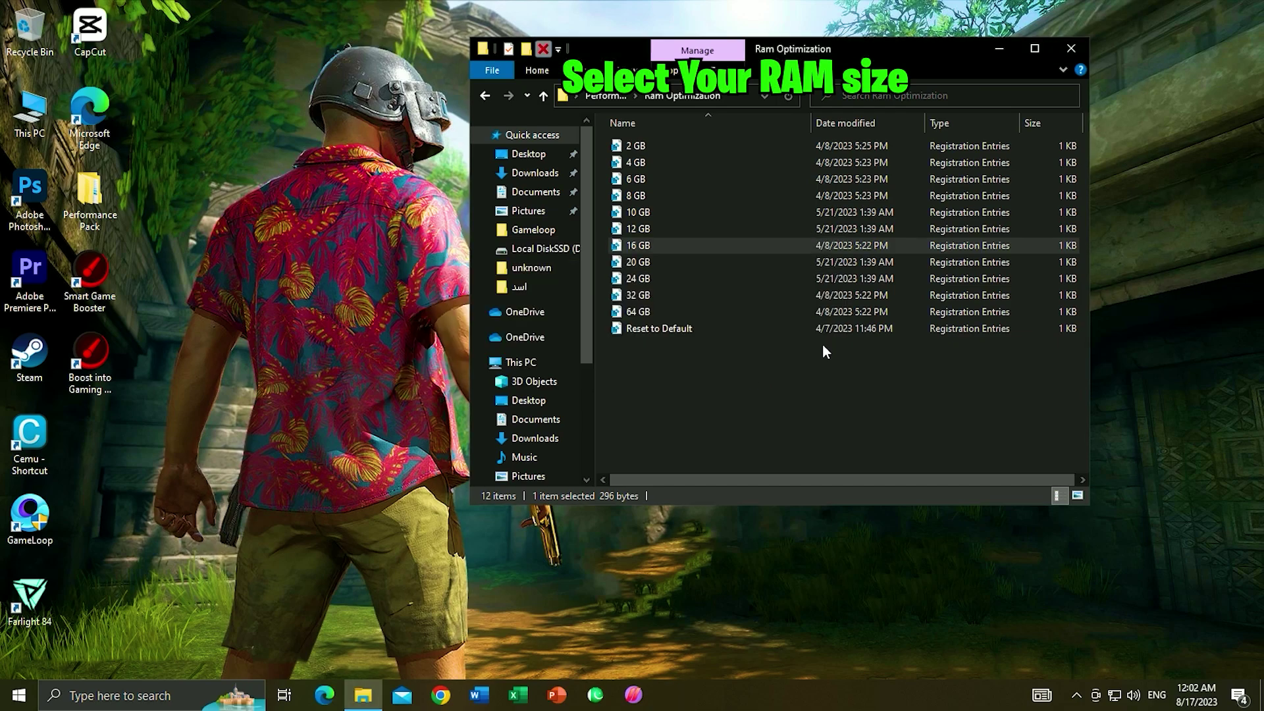
# Merge the Boost FPS In Games file from the Performance Pack's Windows Optimizations folder into the registry
pyautogui.click(490, 97)
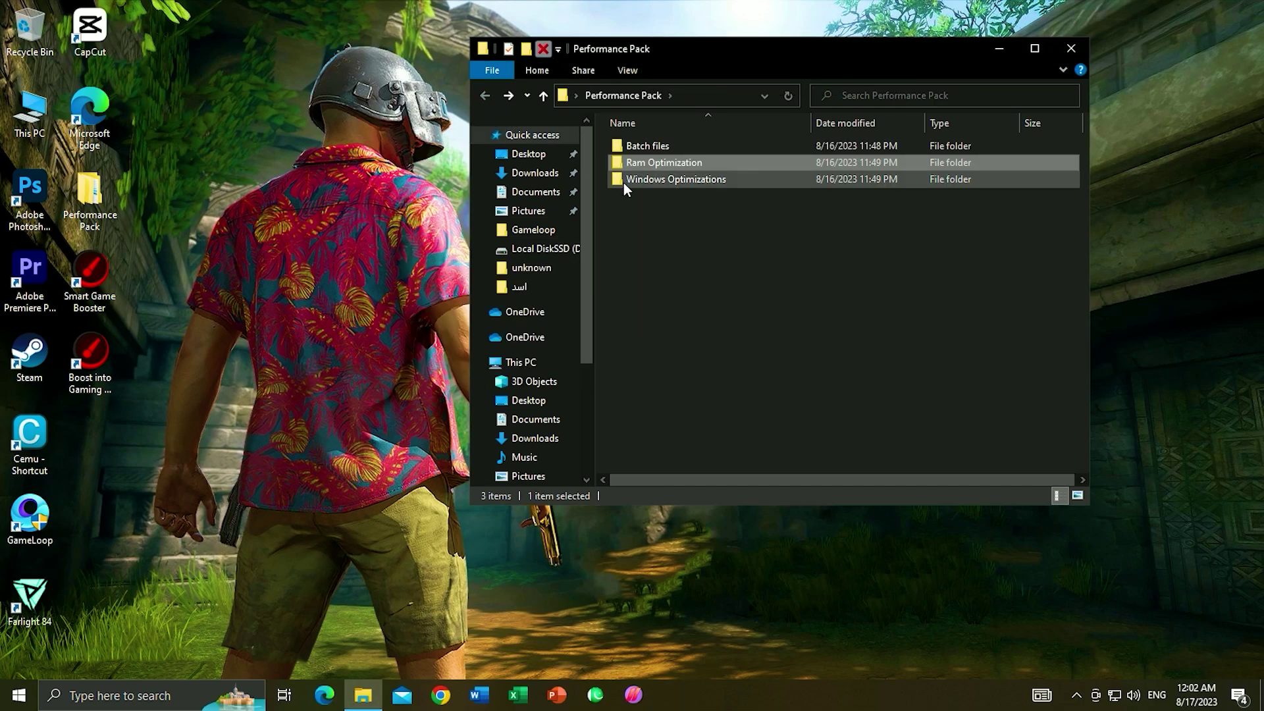
pyautogui.doubleClick(622, 179)
pyautogui.rightClick(682, 151)
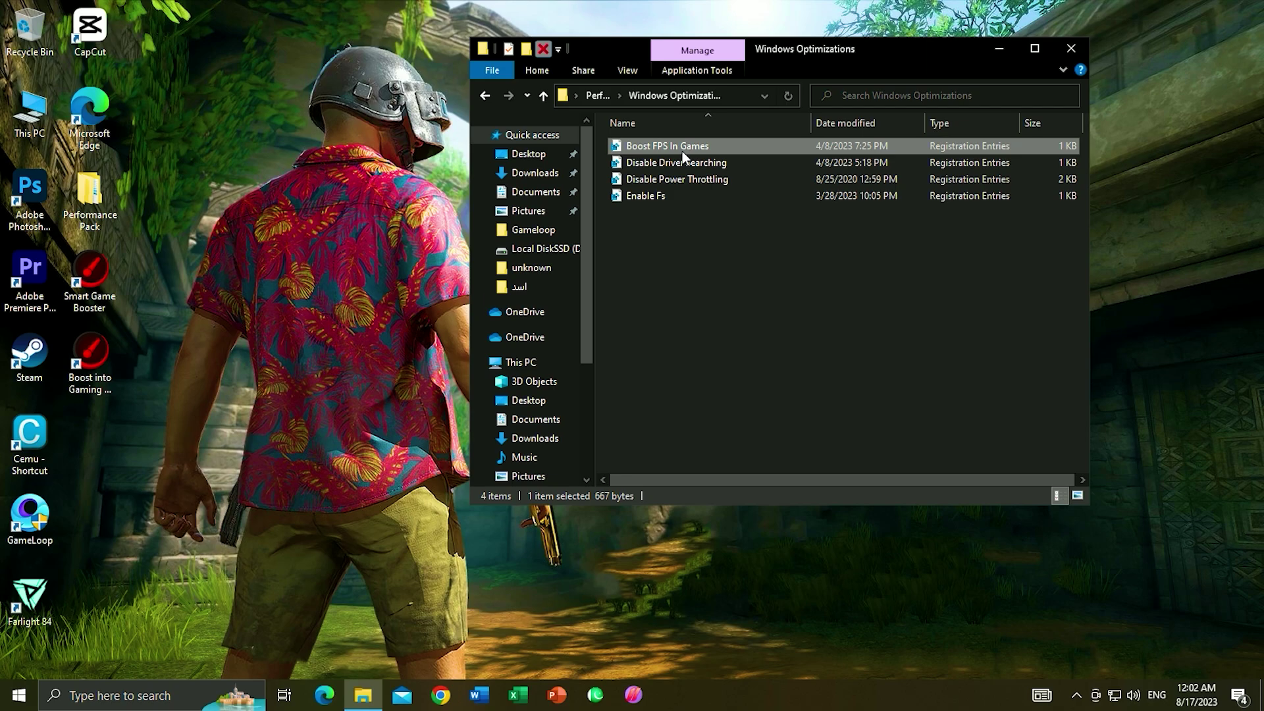
pyautogui.click(716, 164)
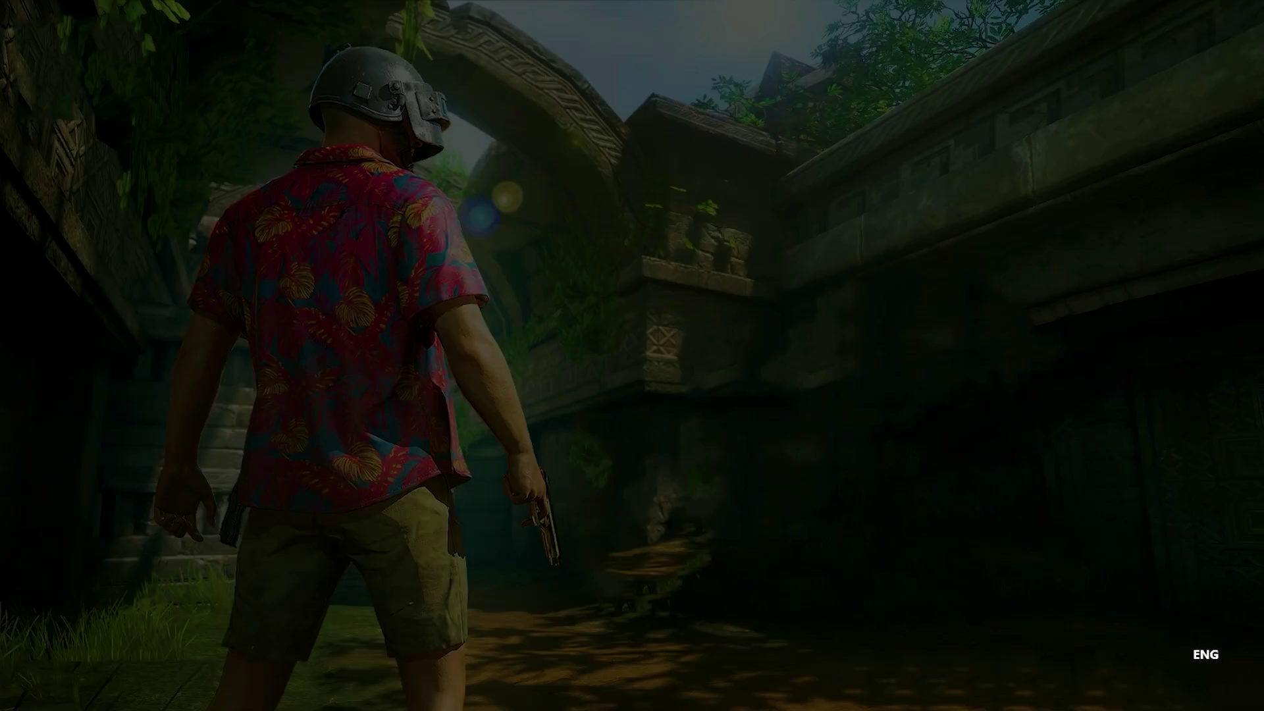
pyautogui.click(611, 451)
pyautogui.click(731, 366)
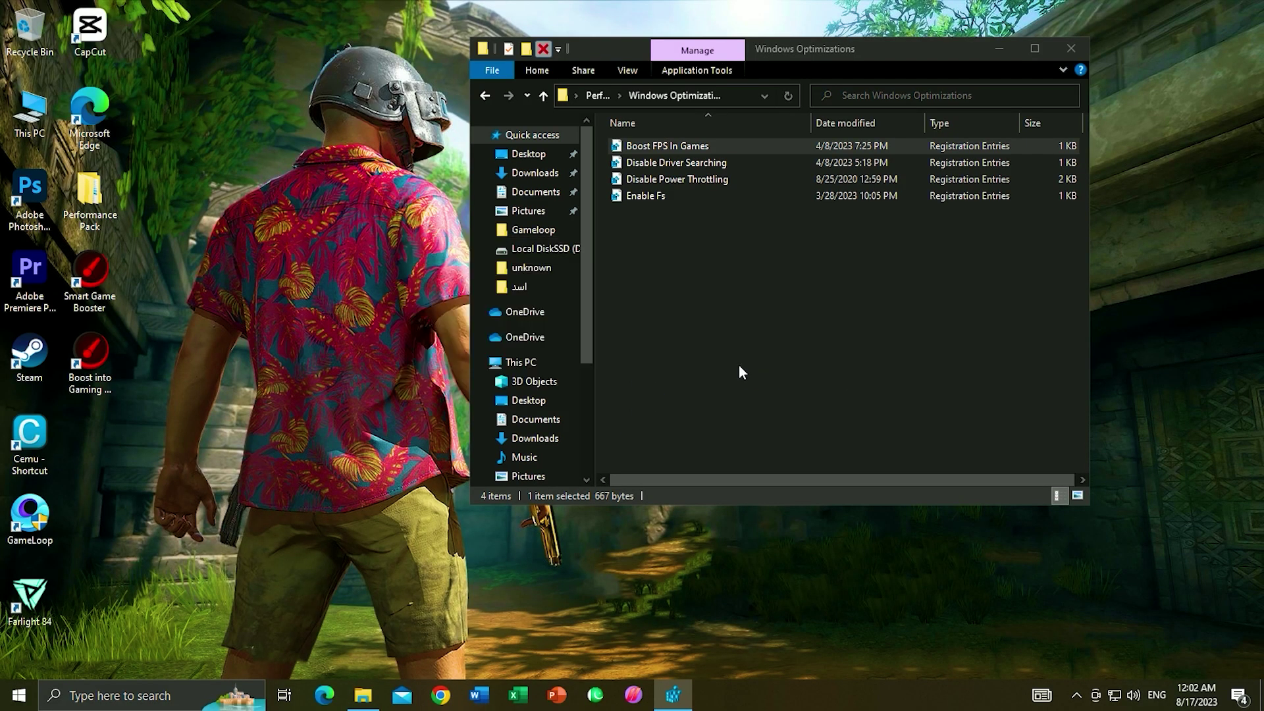
pyautogui.click(822, 350)
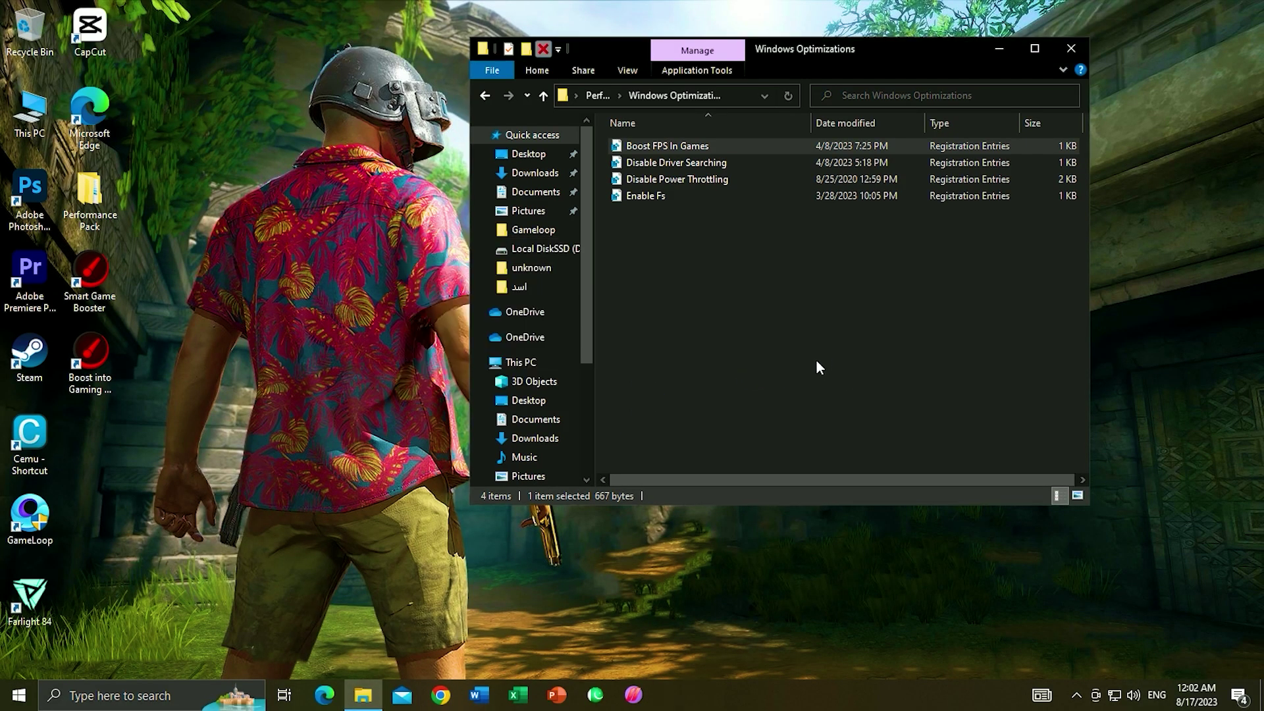
# Merge the Disable Driver Searching file into the registry, allowing Registry Editor to make changes
pyautogui.doubleClick(720, 164)
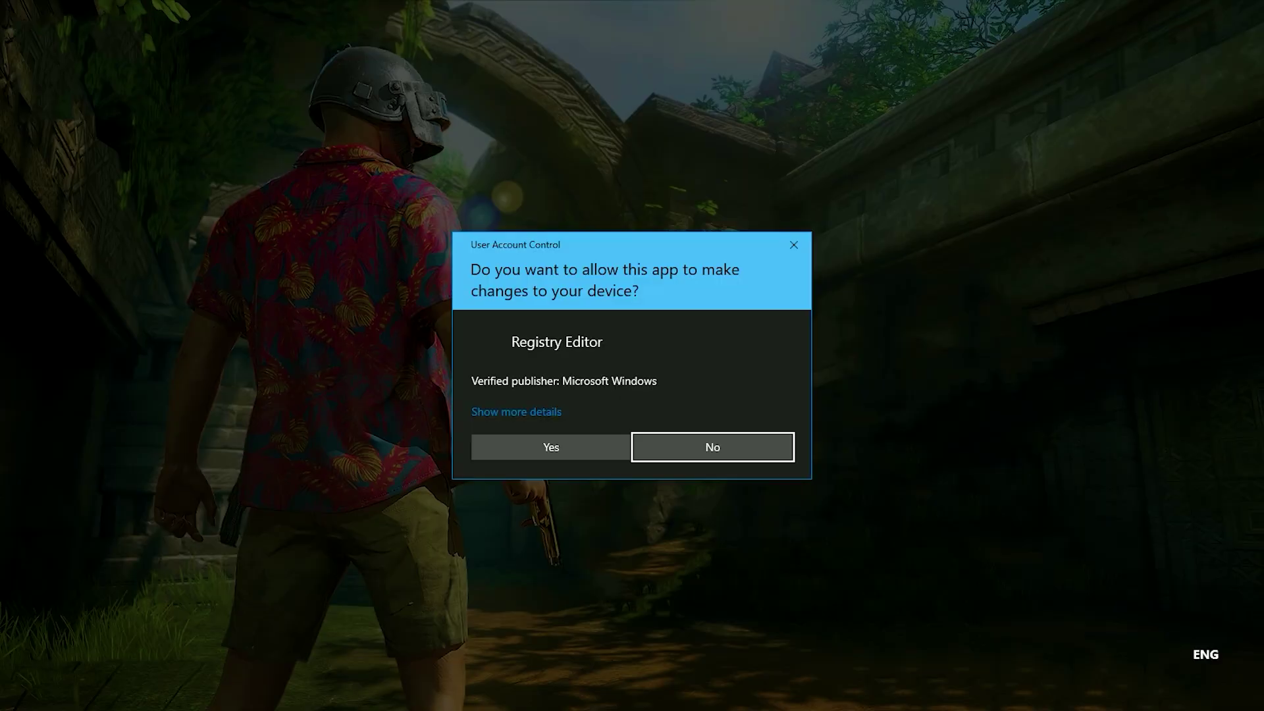
pyautogui.click(551, 447)
pyautogui.click(751, 372)
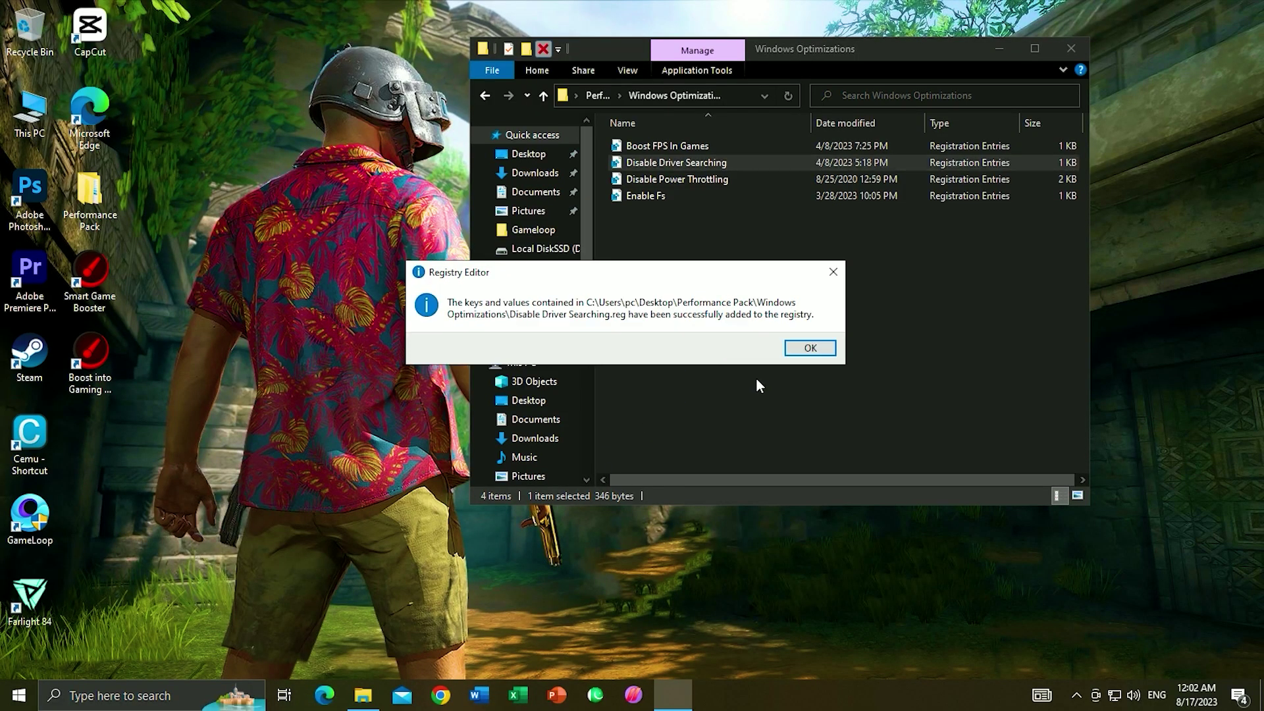
pyautogui.click(811, 348)
# Merge the Disable Power Throttling file into the registry, allowing Registry Editor to make changes
pyautogui.doubleClick(698, 179)
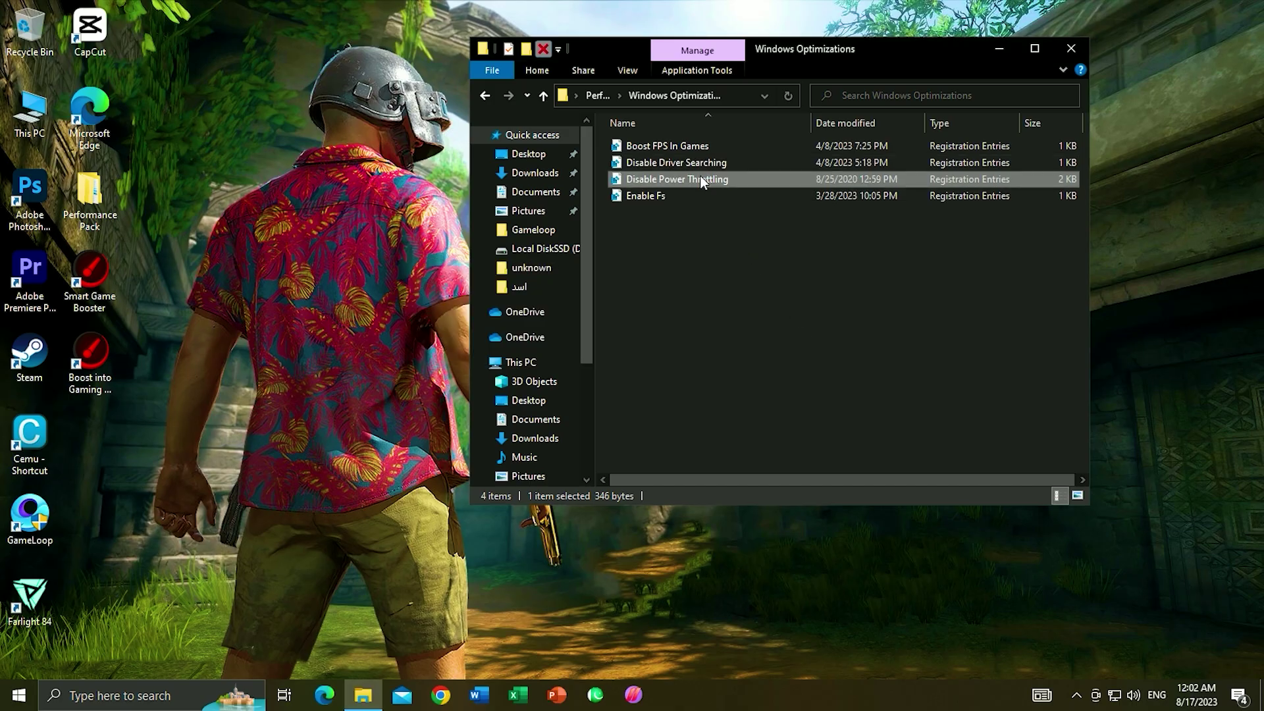
pyautogui.click(551, 447)
pyautogui.click(734, 373)
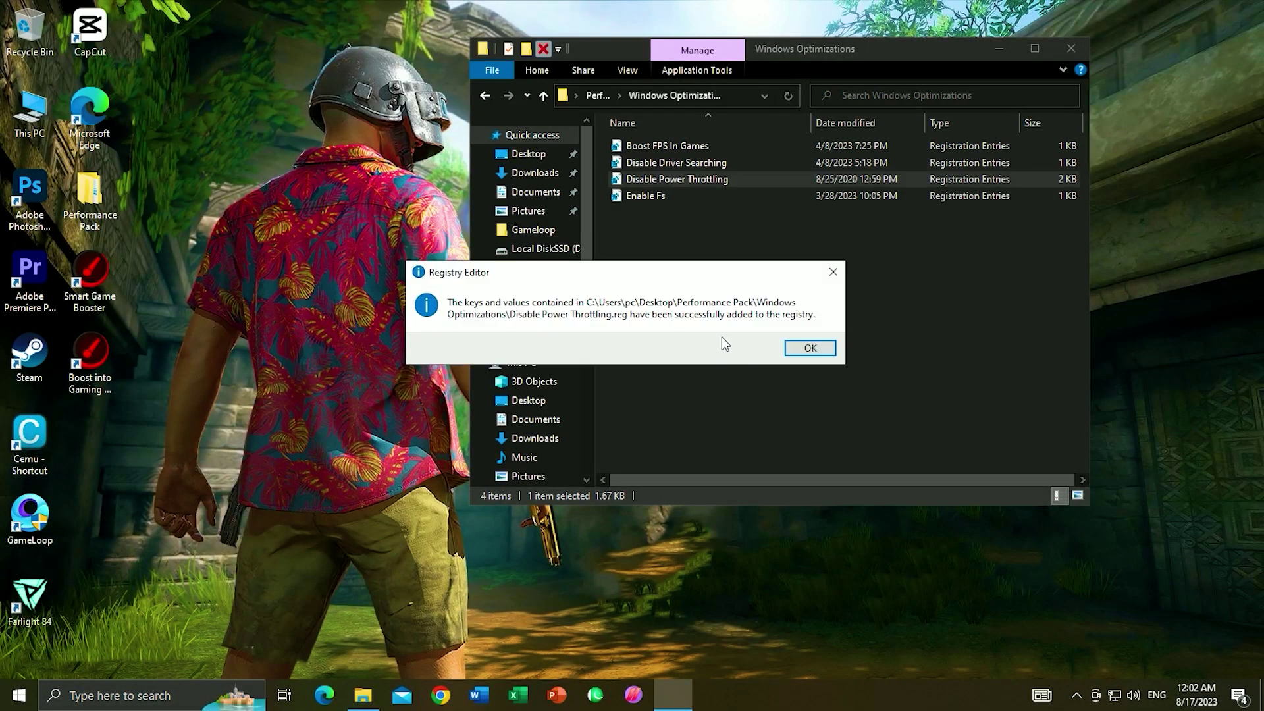
pyautogui.click(796, 348)
# Merge the Enable Fs file into the registry and leave the Windows Optimizations folder
pyautogui.doubleClick(659, 199)
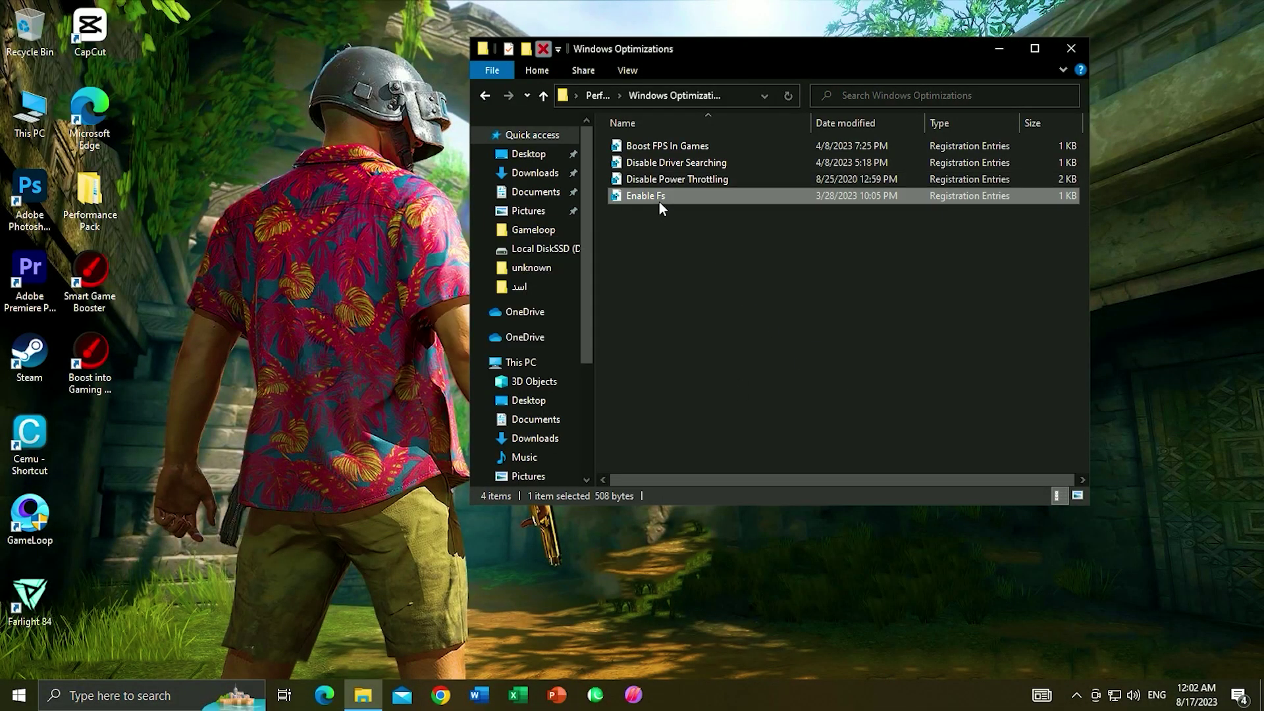
pyautogui.click(551, 447)
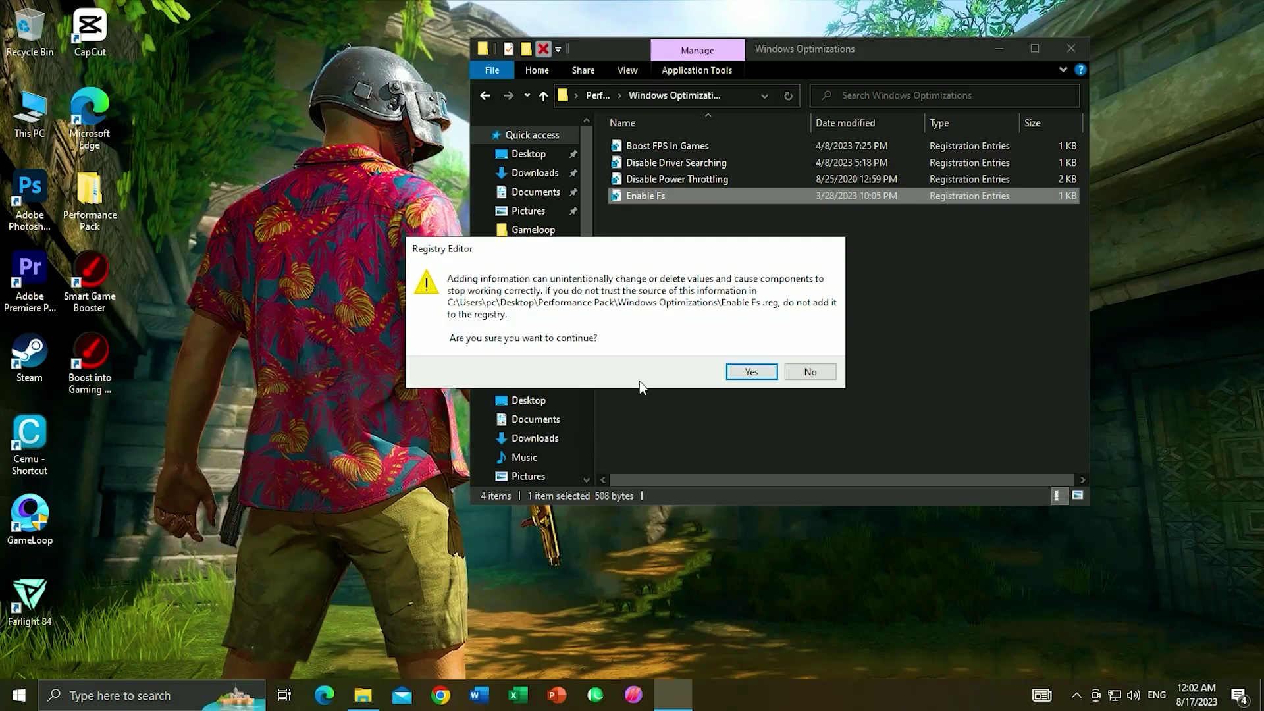
pyautogui.click(739, 372)
pyautogui.click(828, 352)
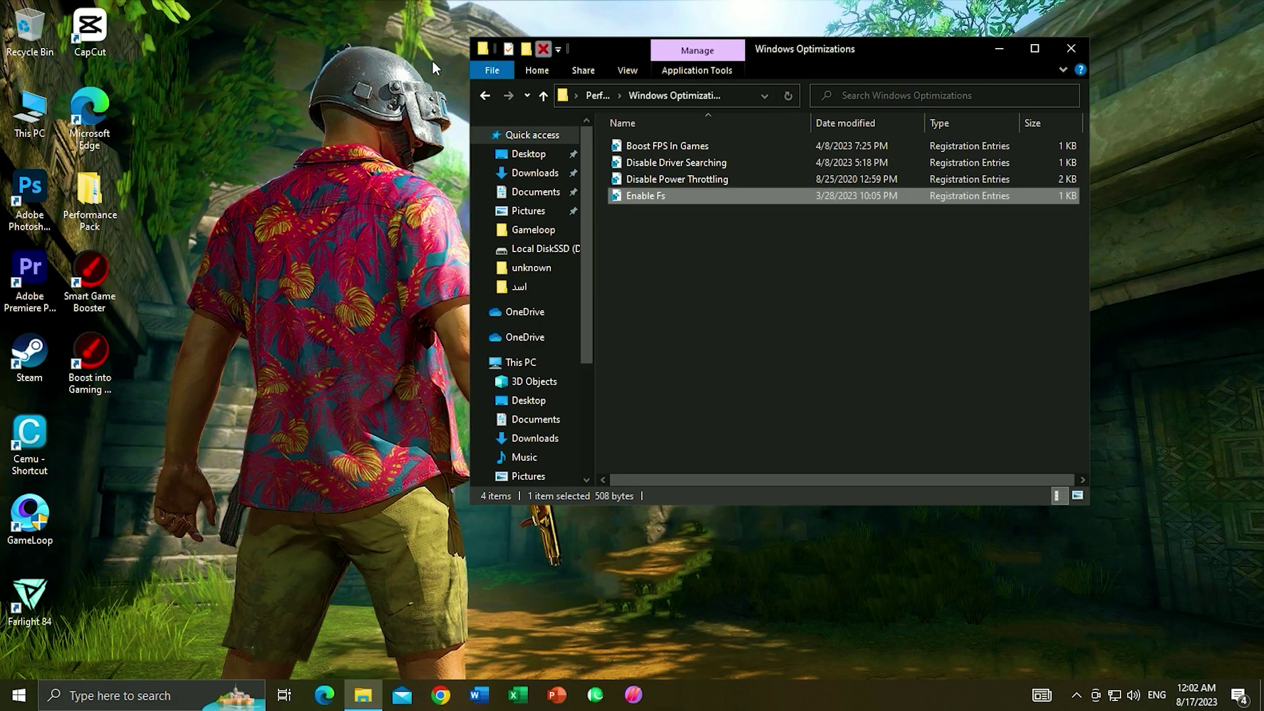
pyautogui.click(482, 96)
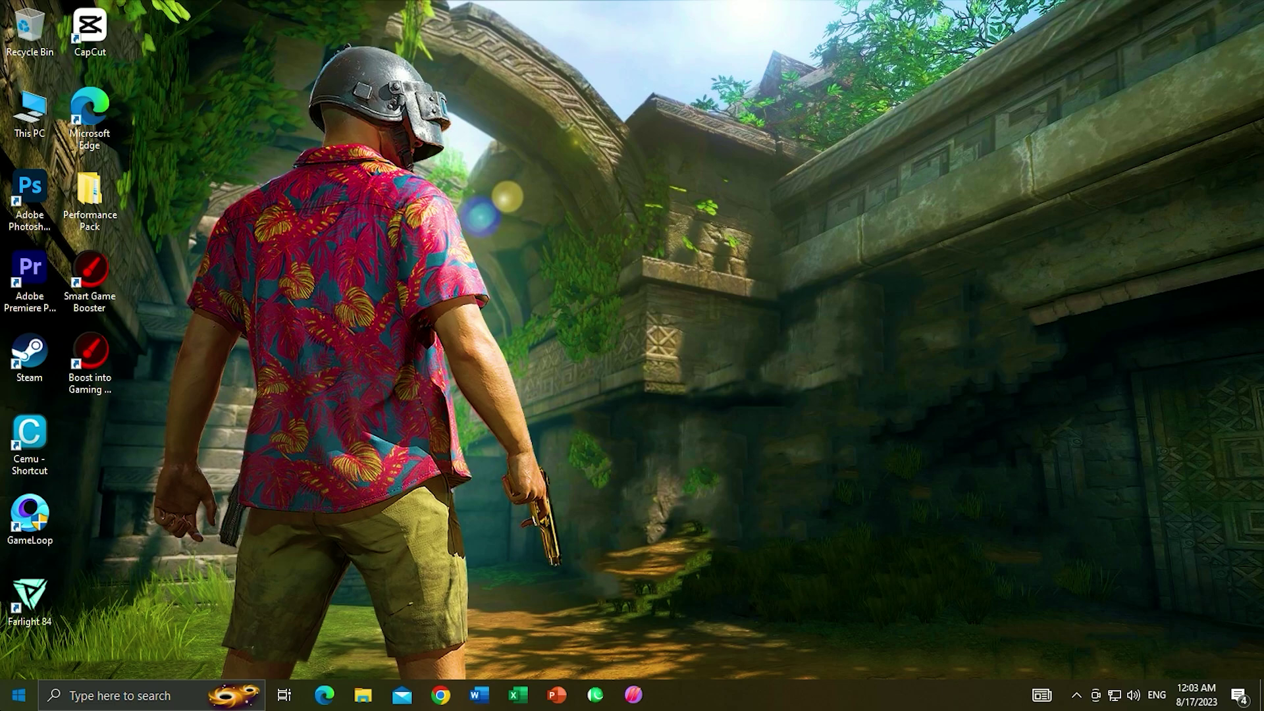
# Search Windows for "game" and open the Game Mode settings
pyautogui.click(19, 695)
pyautogui.write('game')
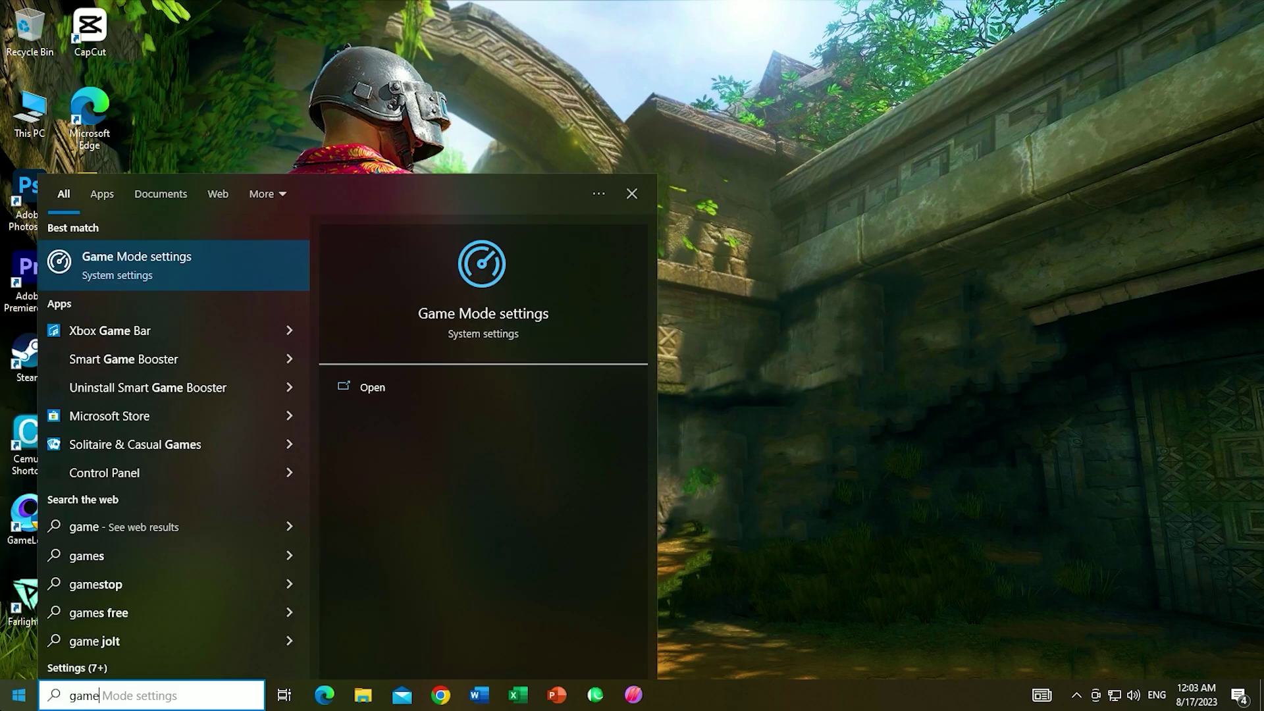
pyautogui.click(227, 286)
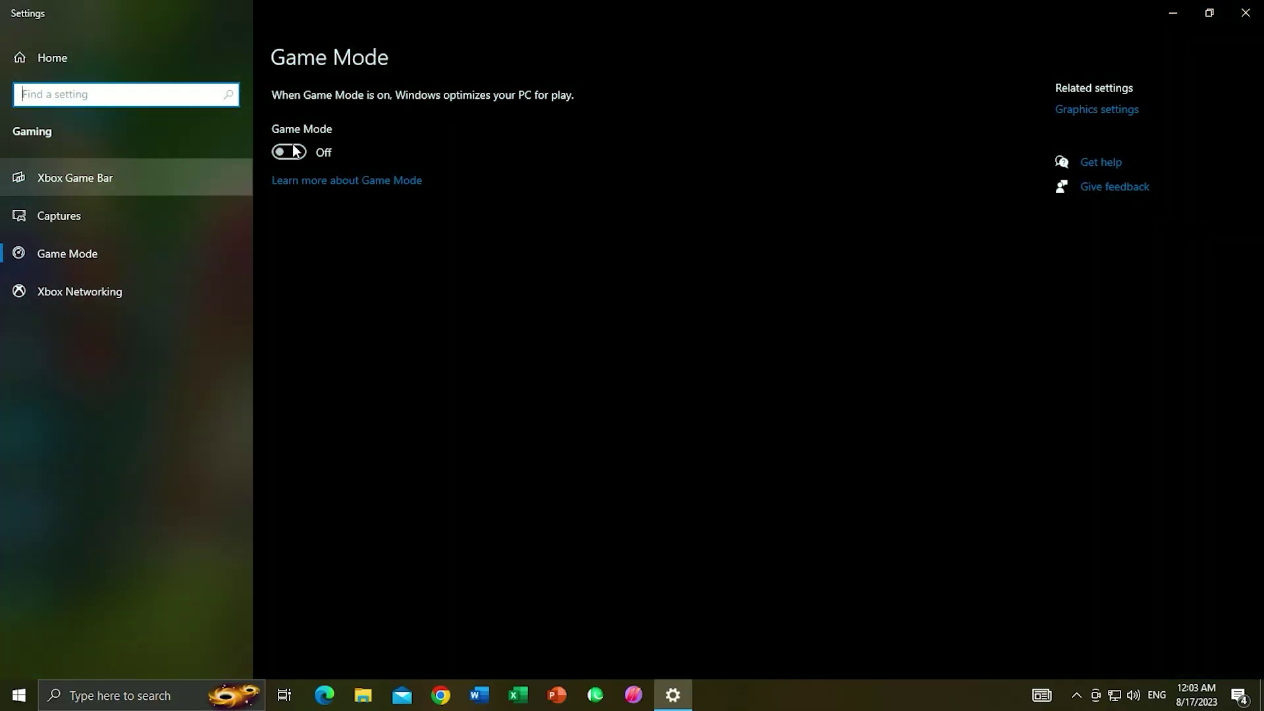
# Turn Game Mode on and open the Xbox Game Bar settings through a Windows search for "xbox"
pyautogui.click(1245, 12)
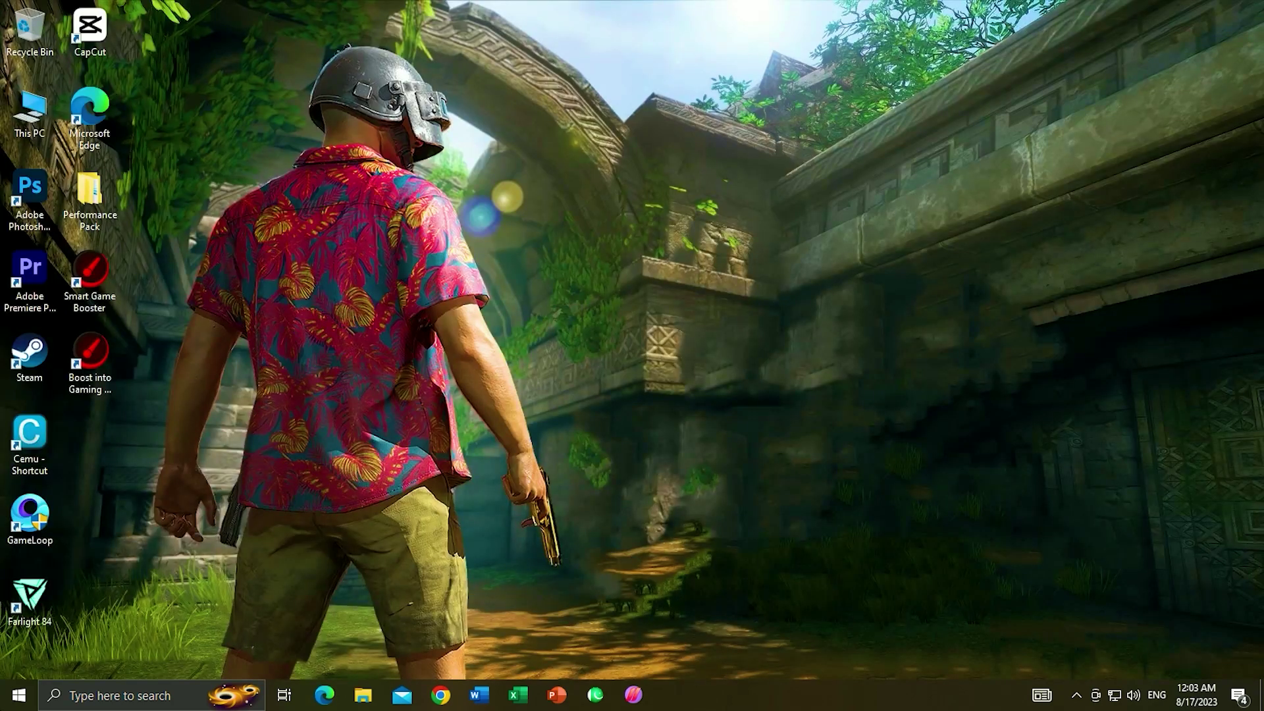
pyautogui.click(19, 695)
pyautogui.write('xbox')
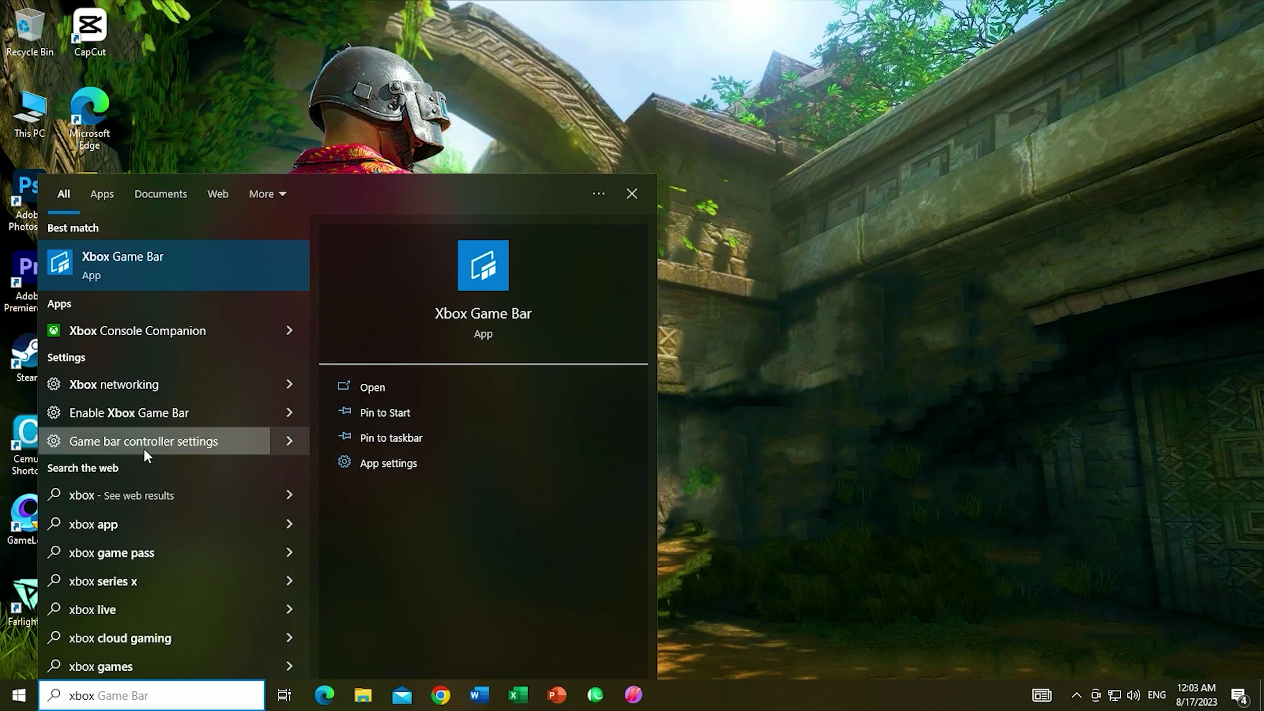
pyautogui.click(137, 415)
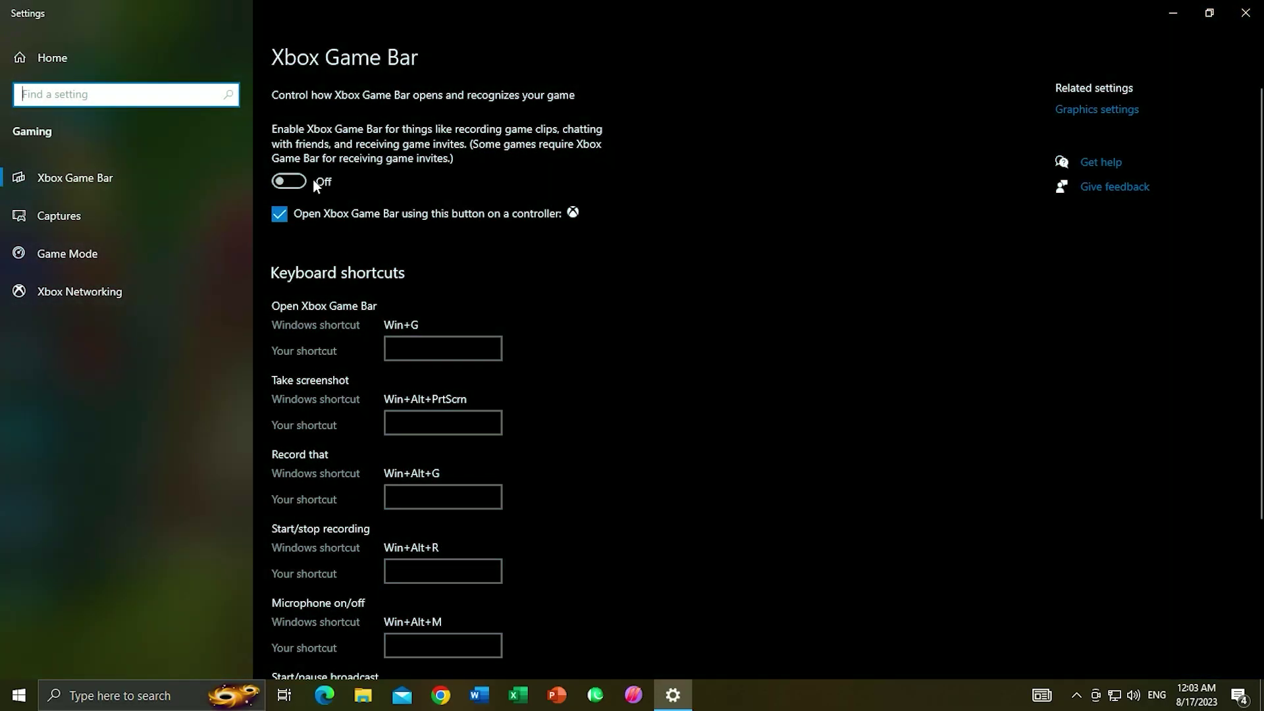
# Check the Captures, Game Mode and Xbox Networking settings, and close Settings
pyautogui.click(241, 212)
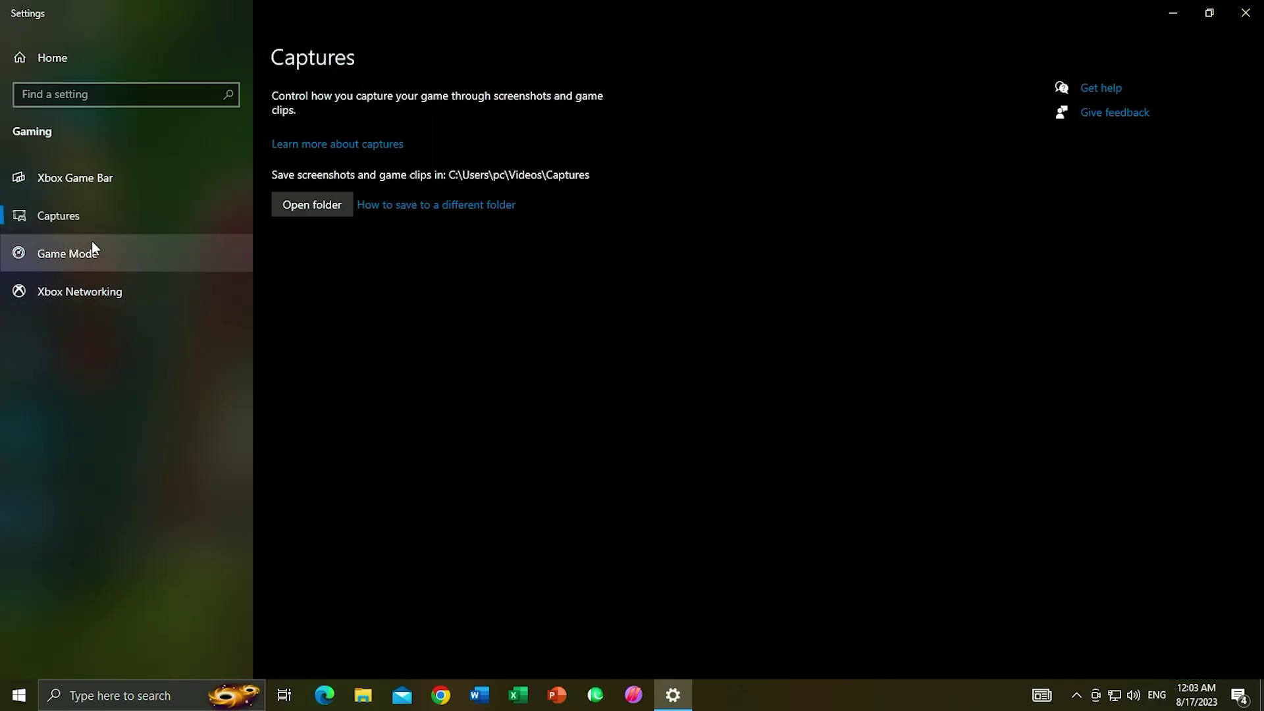
pyautogui.click(66, 256)
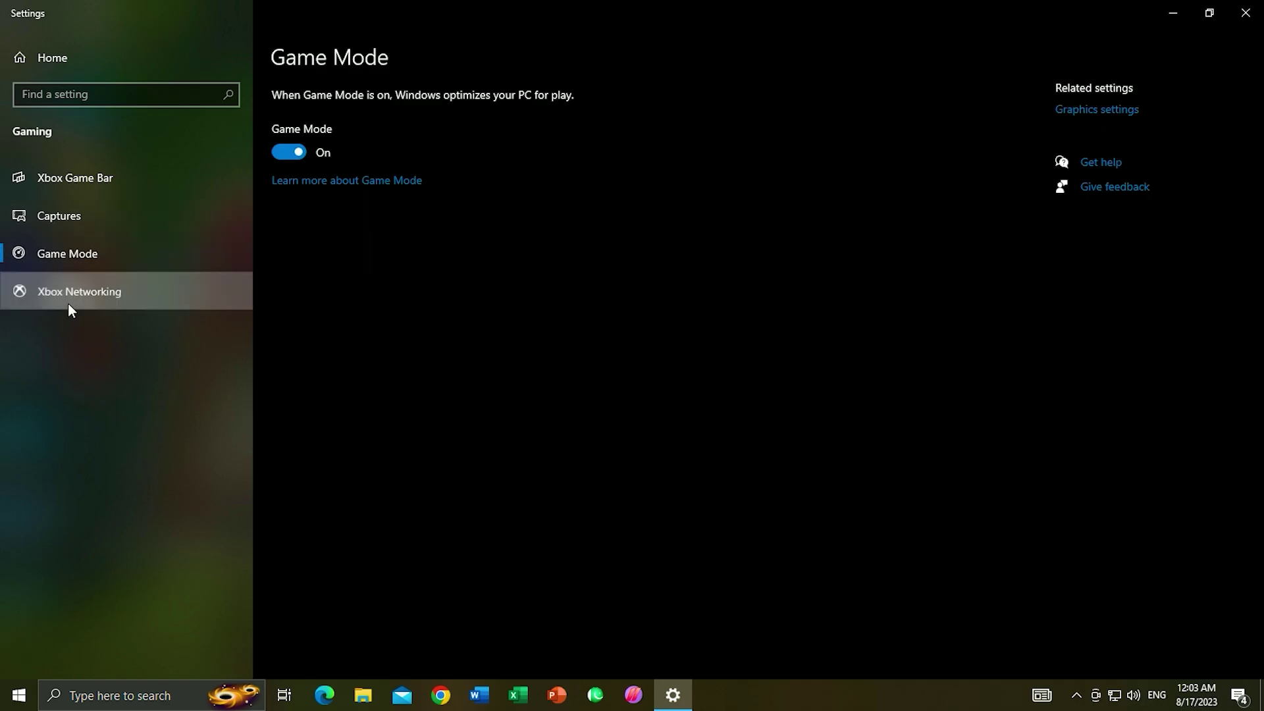
pyautogui.click(68, 302)
pyautogui.click(1245, 13)
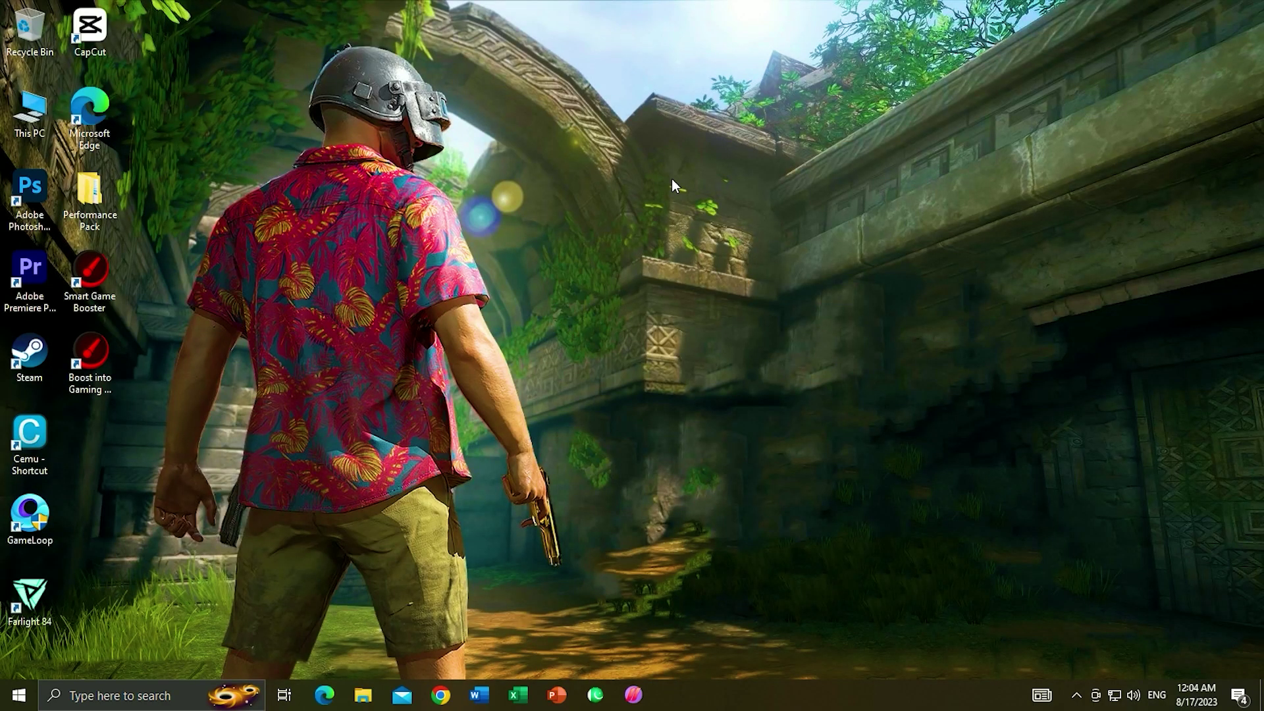
# Open the Windows privacy settings and stop apps from running in the background
pyautogui.click(19, 695)
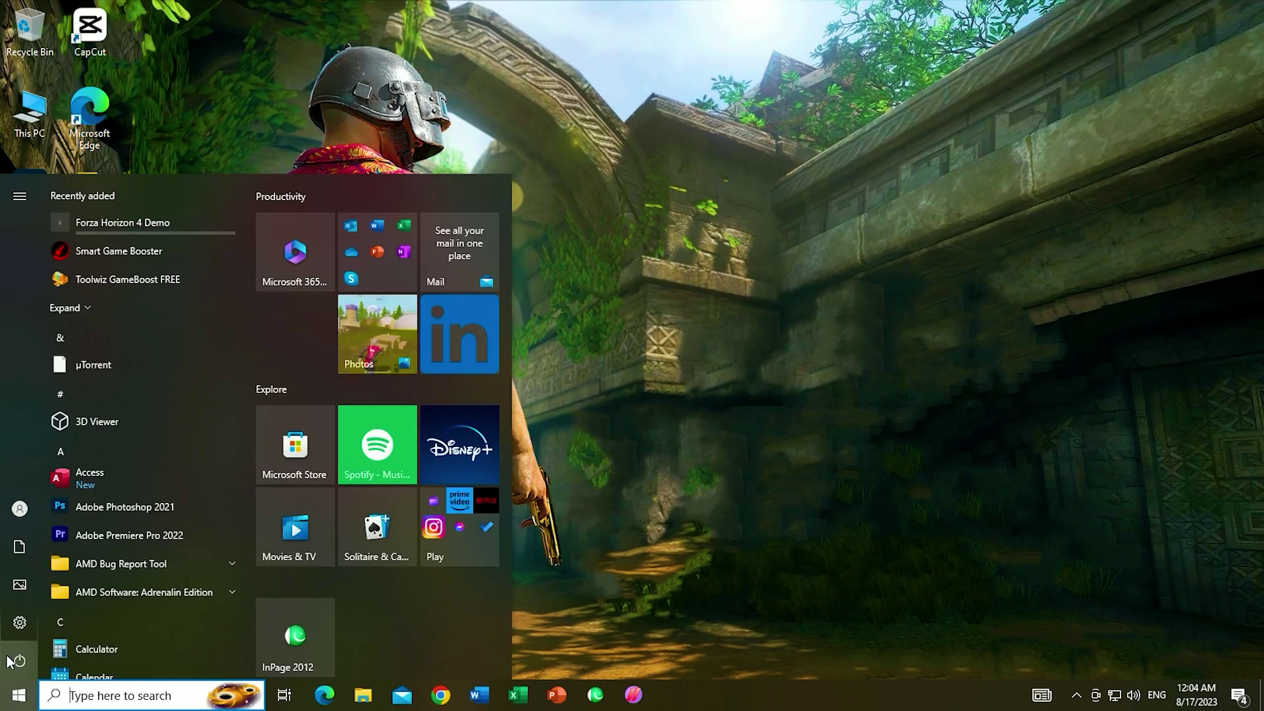
pyautogui.click(19, 622)
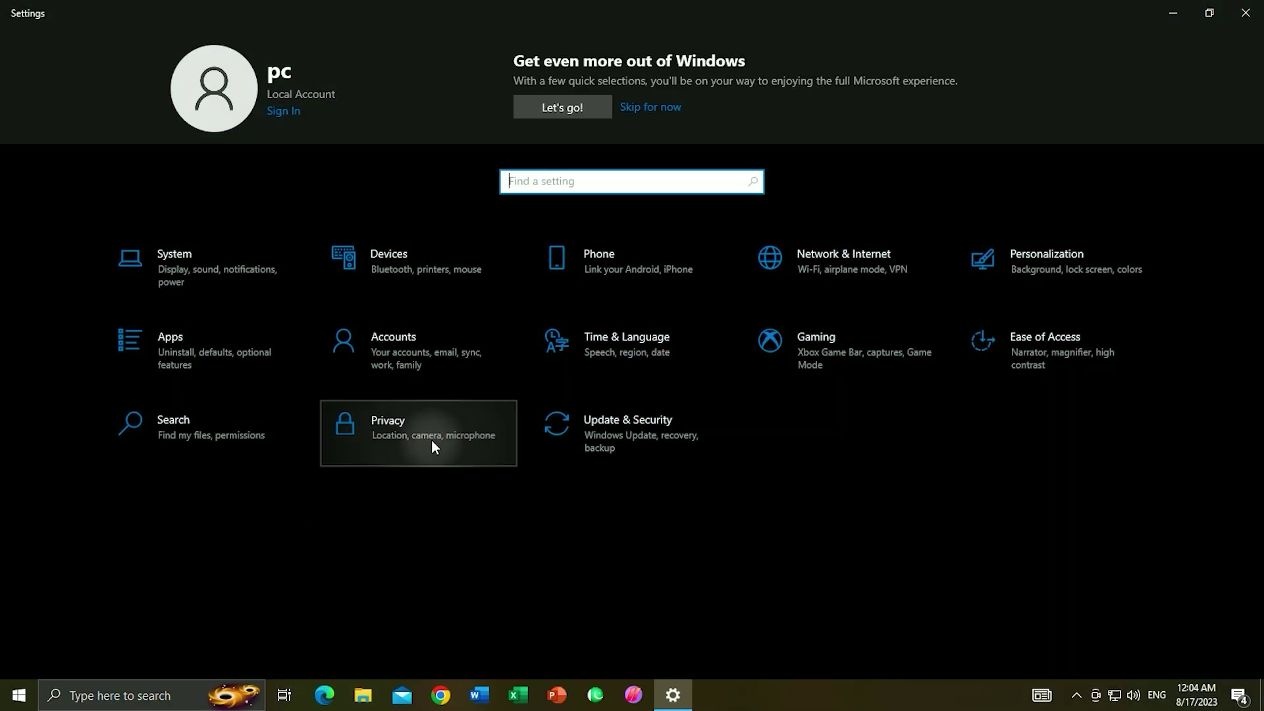
pyautogui.click(432, 441)
pyautogui.scroll(-5, 135, 465)
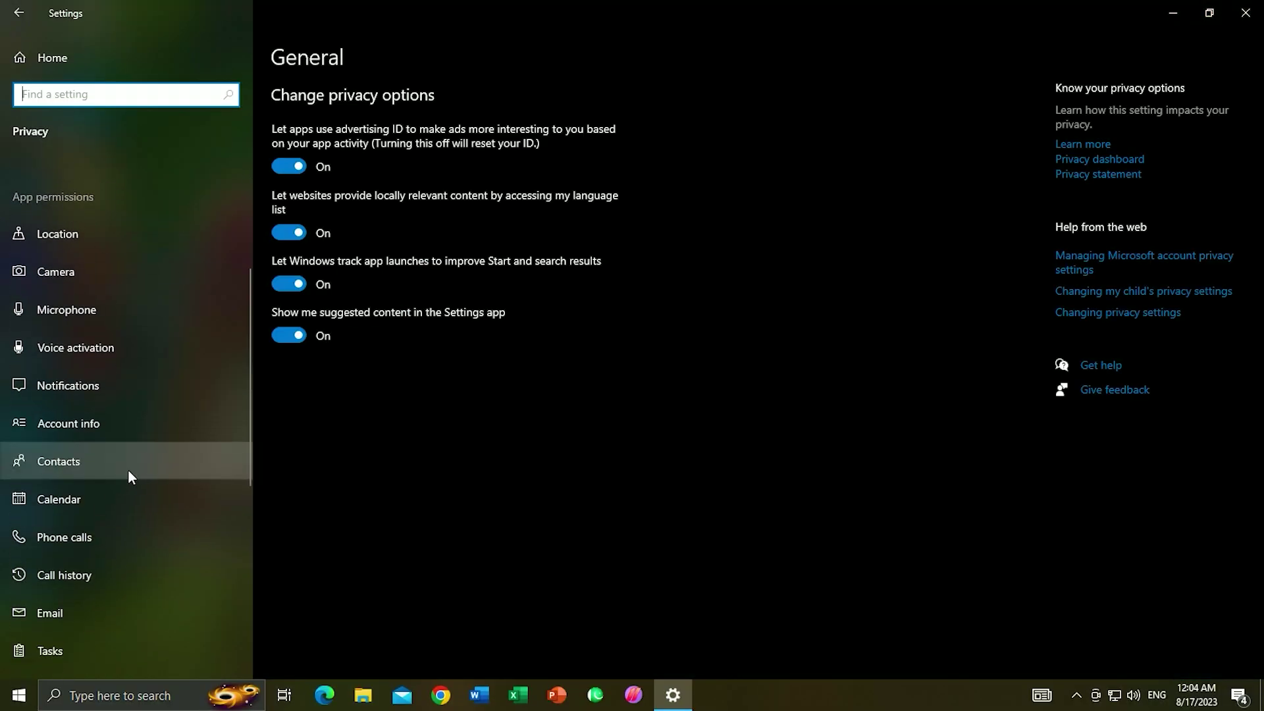
pyautogui.scroll(-2, 116, 477)
pyautogui.click(96, 486)
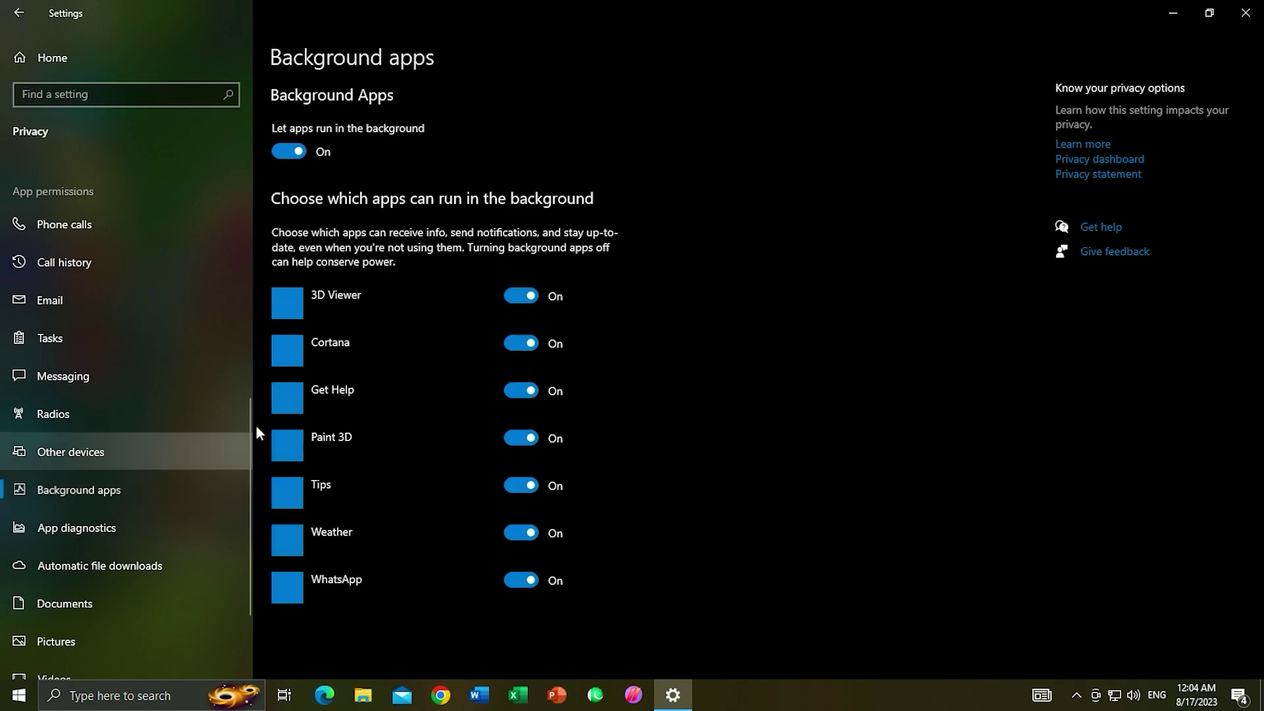
pyautogui.click(295, 152)
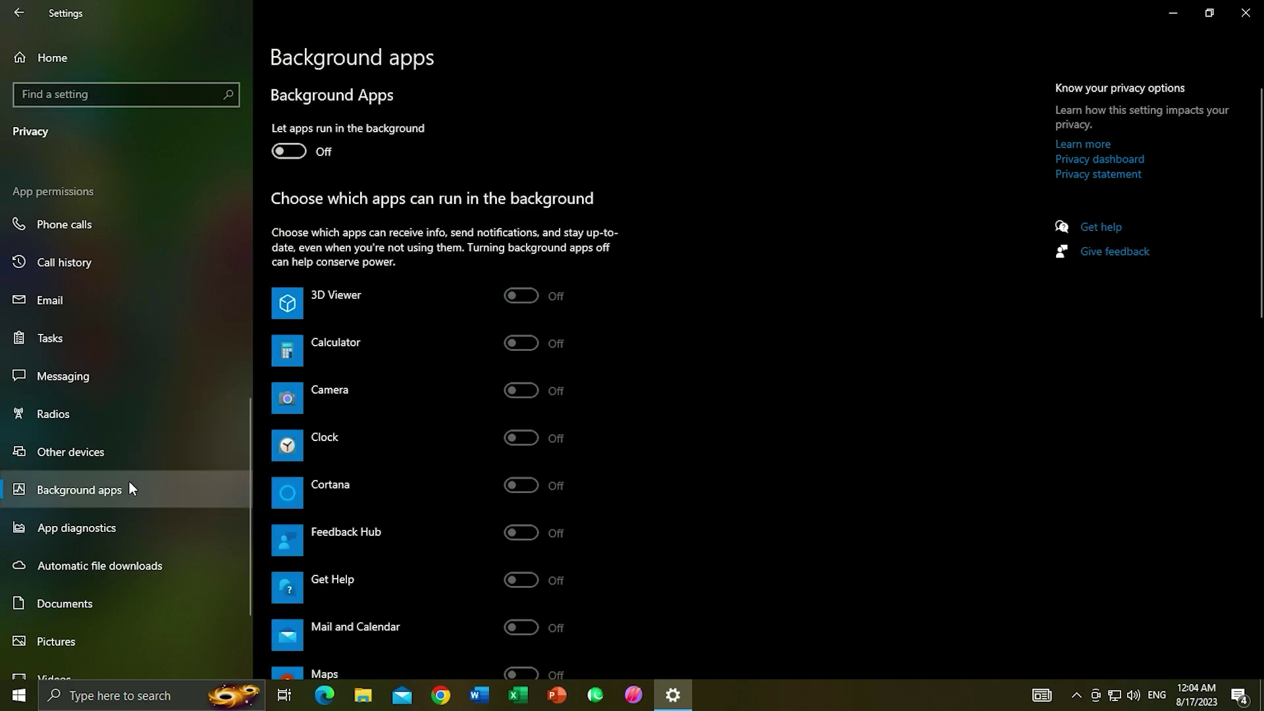
# Turn off apps' access to diagnostic info about other apps and close Settings
pyautogui.click(73, 524)
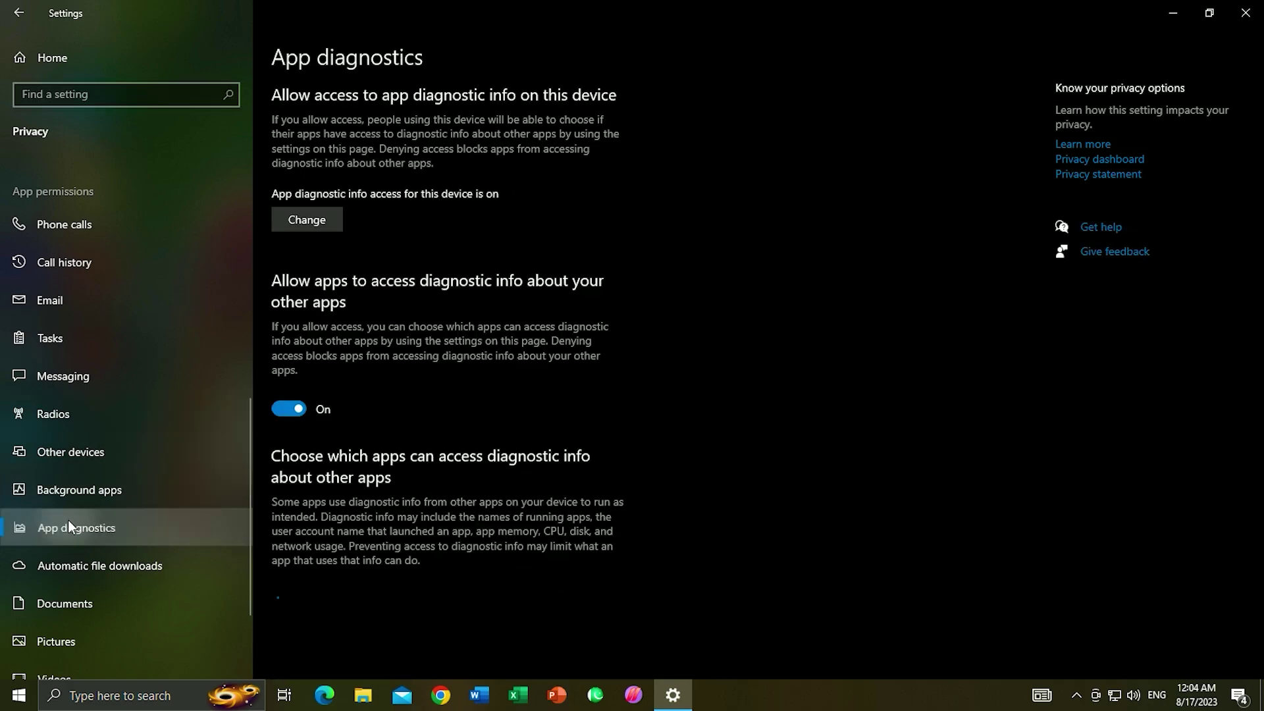
pyautogui.click(292, 411)
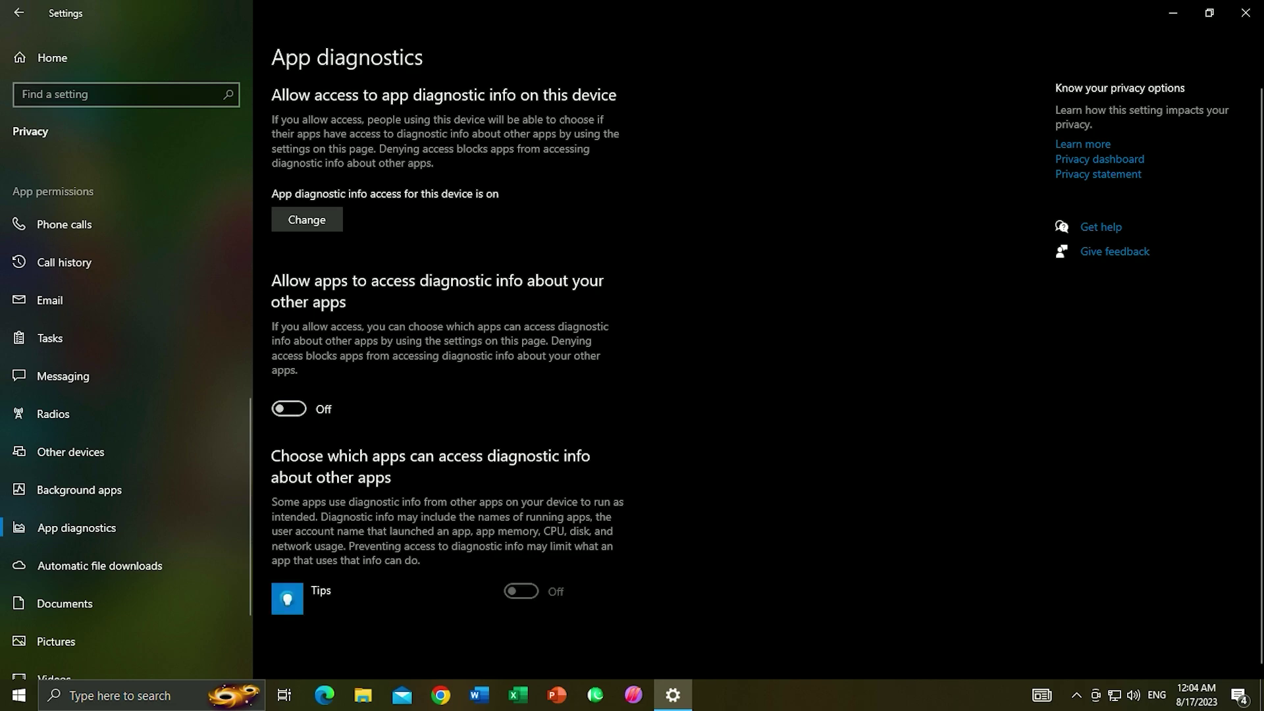
pyautogui.click(1245, 13)
# Search Windows for "temp", open the temporary files list in Storage and remove the preselected files
pyautogui.click(19, 695)
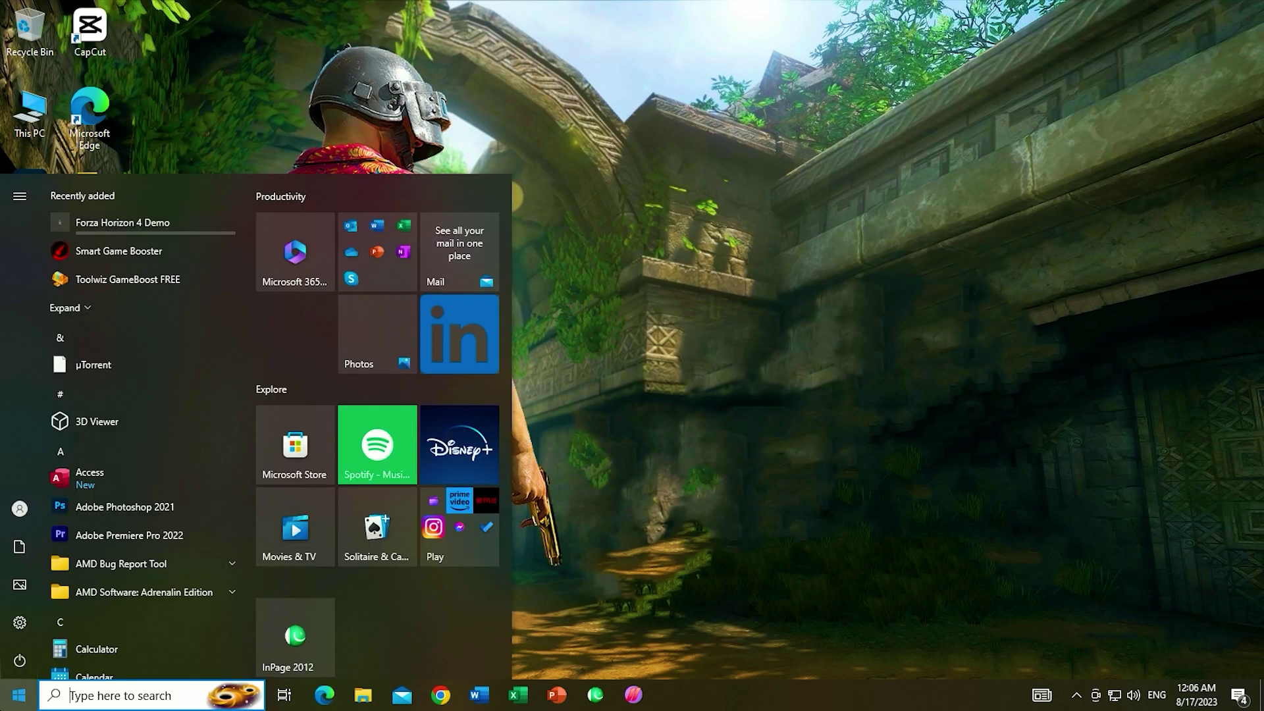
pyautogui.write('tem')
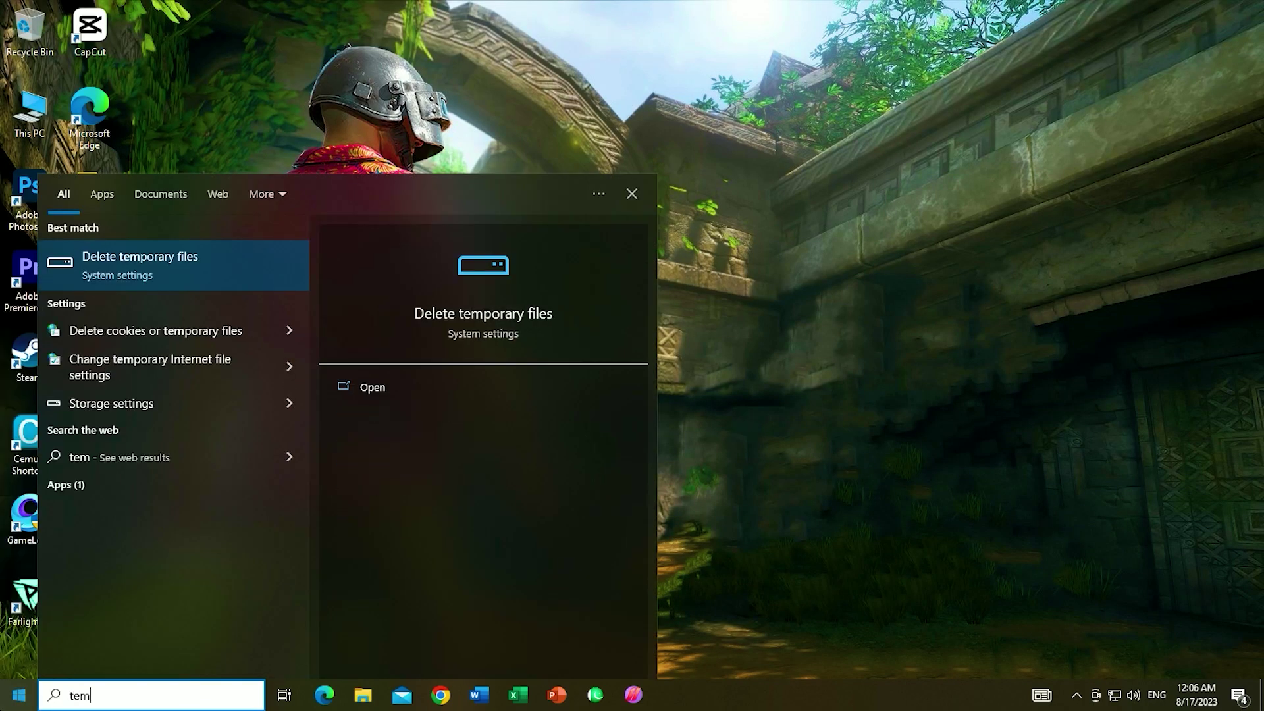
pyautogui.write('p')
pyautogui.click(159, 281)
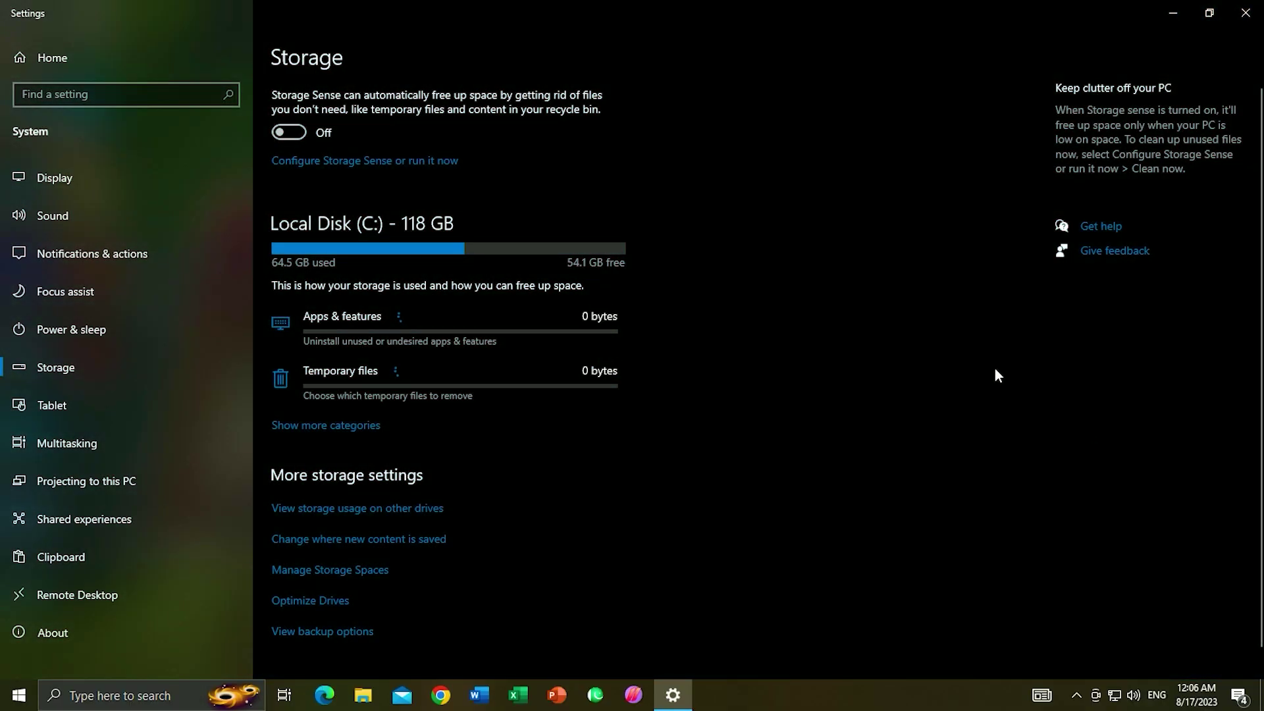
pyautogui.click(551, 393)
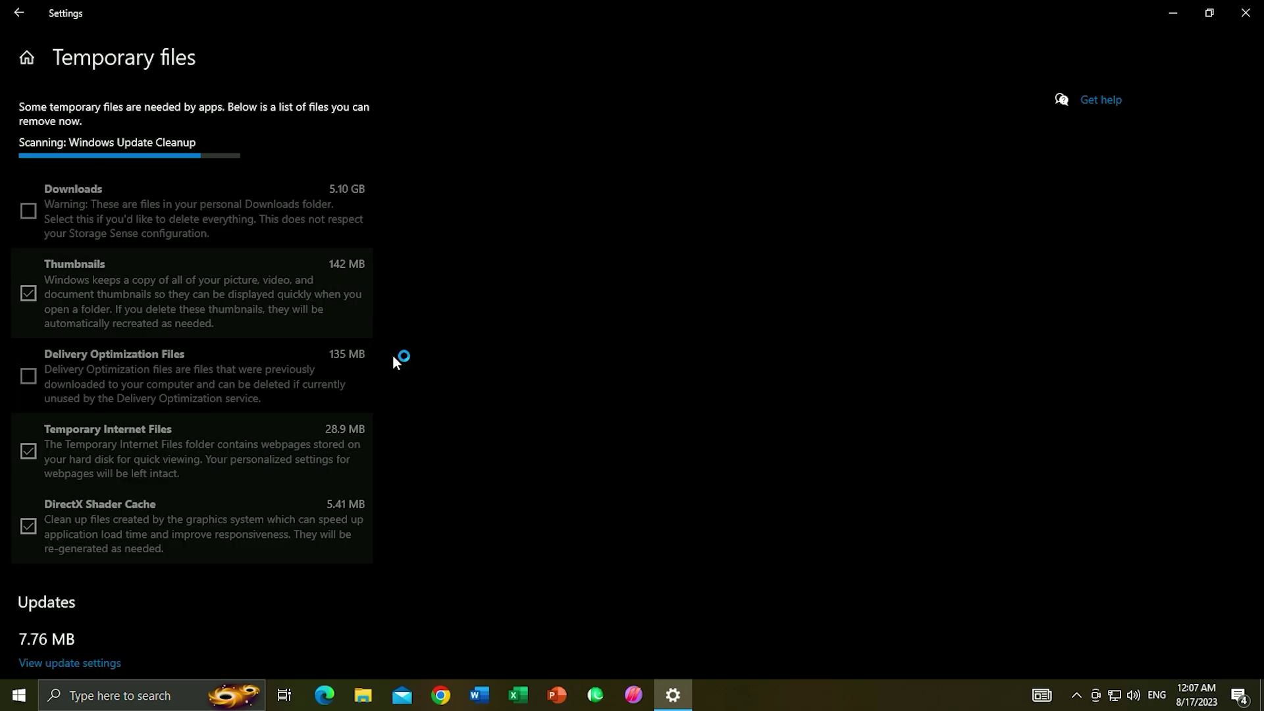
pyautogui.scroll(-1, 404, 408)
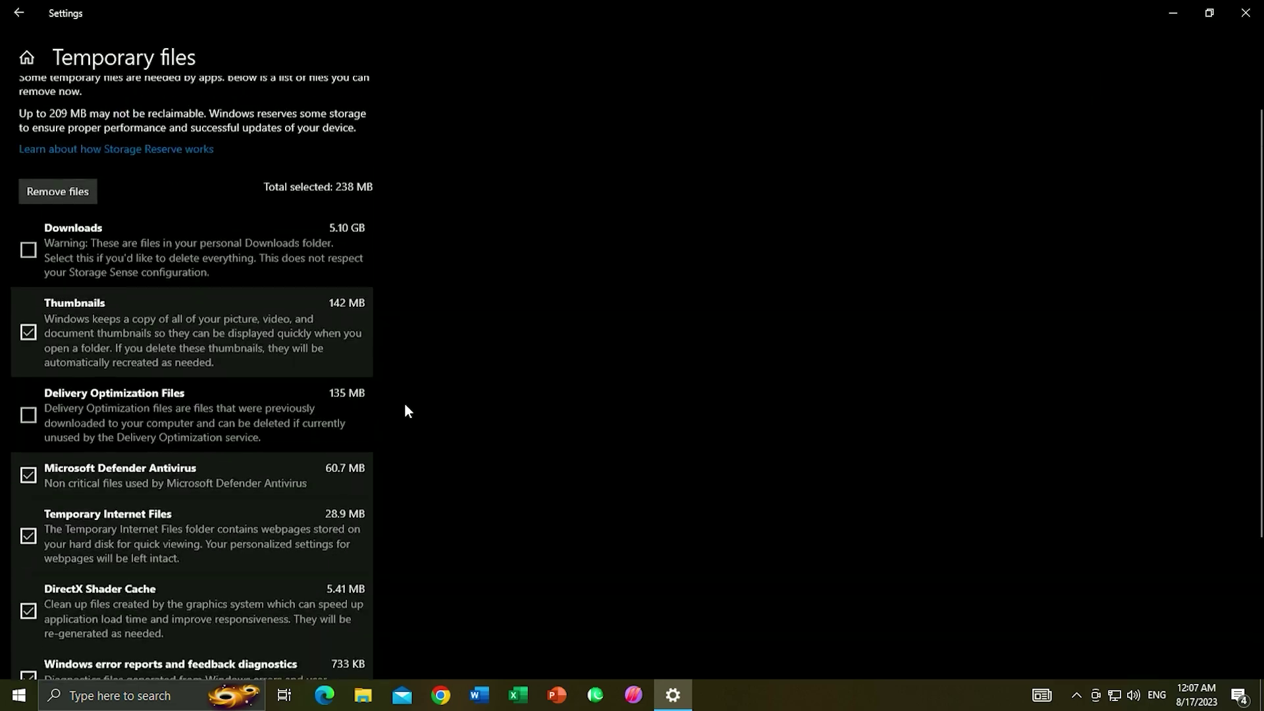
pyautogui.click(52, 228)
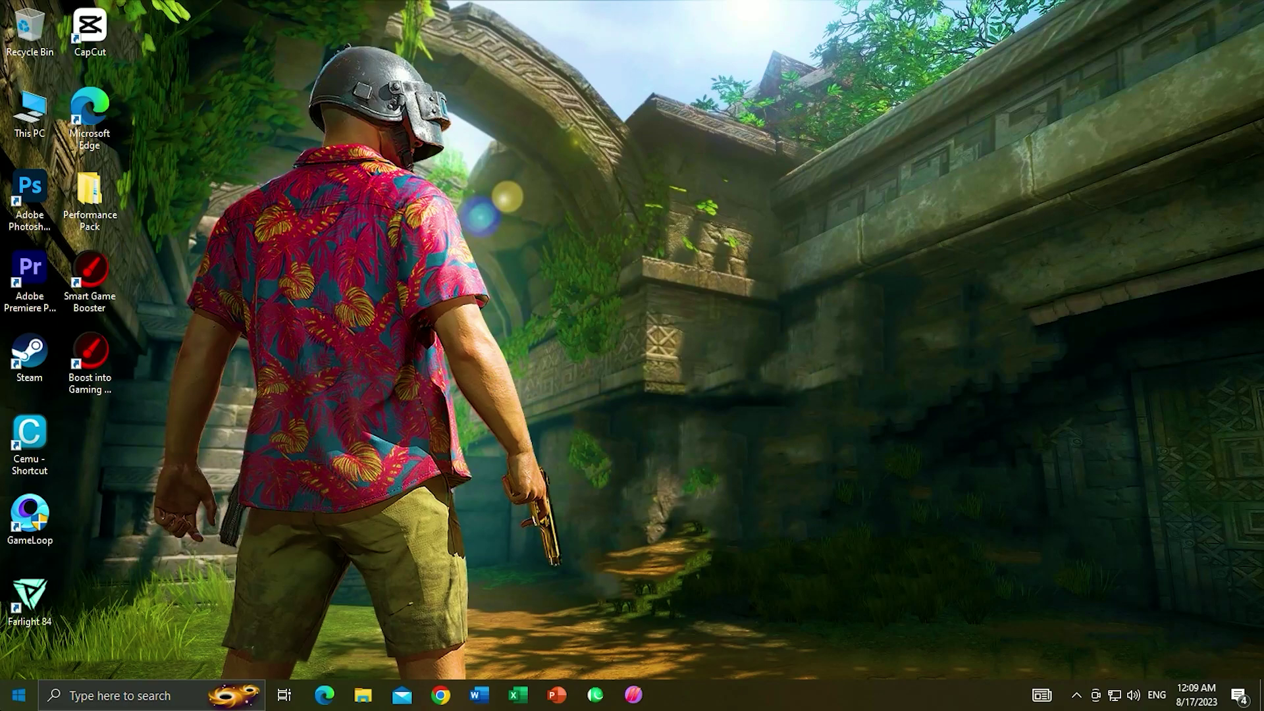
# Search Windows for "amd", switch to AMD Software: Adrenalin Edition and show its performance tuning settings
pyautogui.press('super')
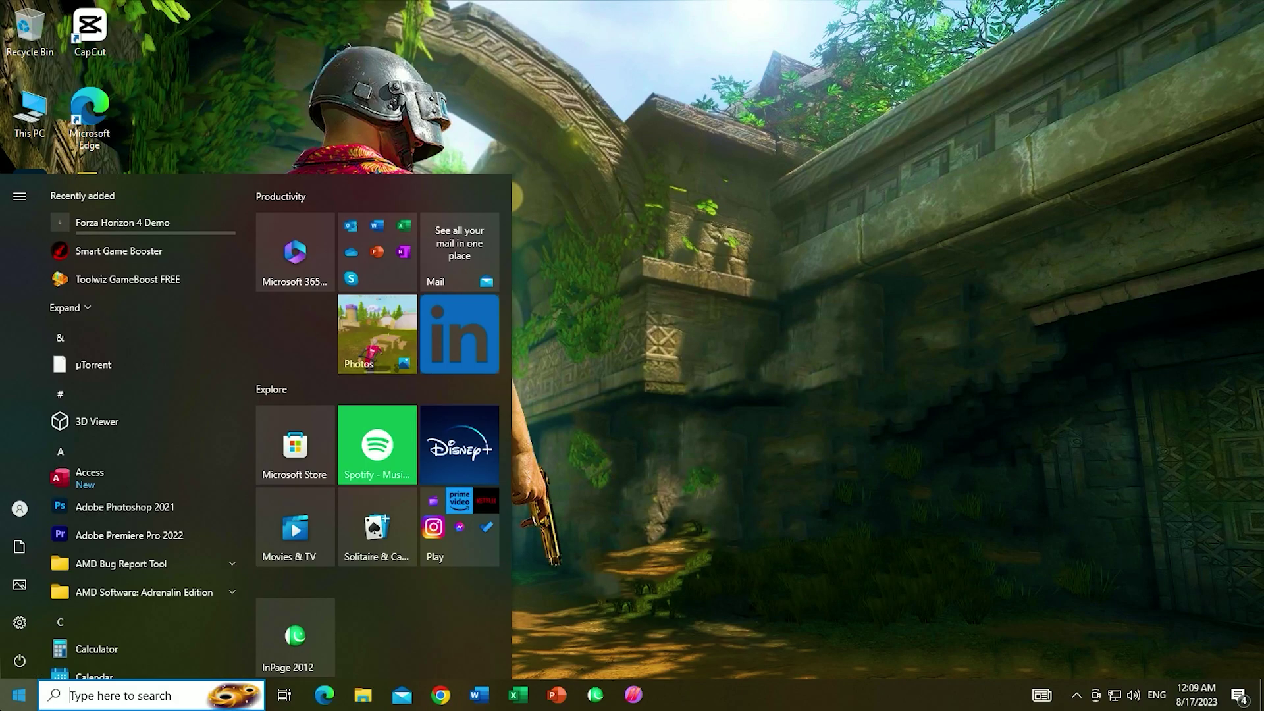
pyautogui.write('amd')
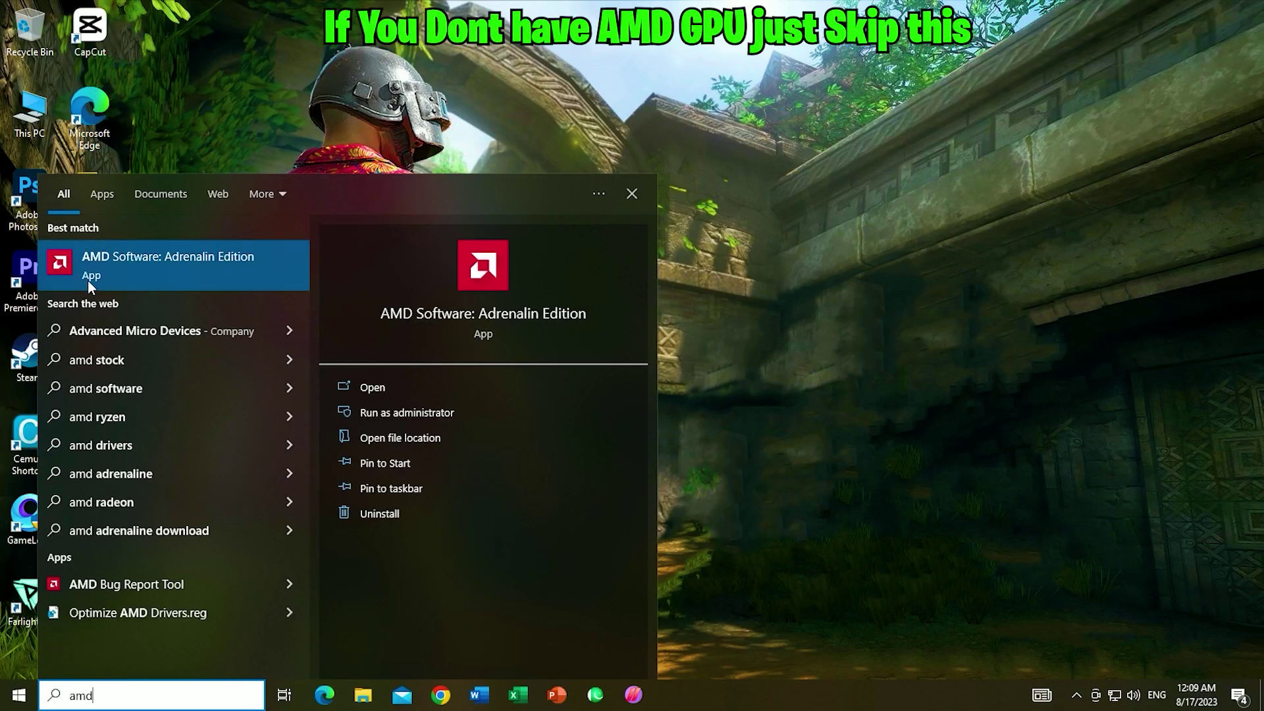
pyautogui.click(88, 280)
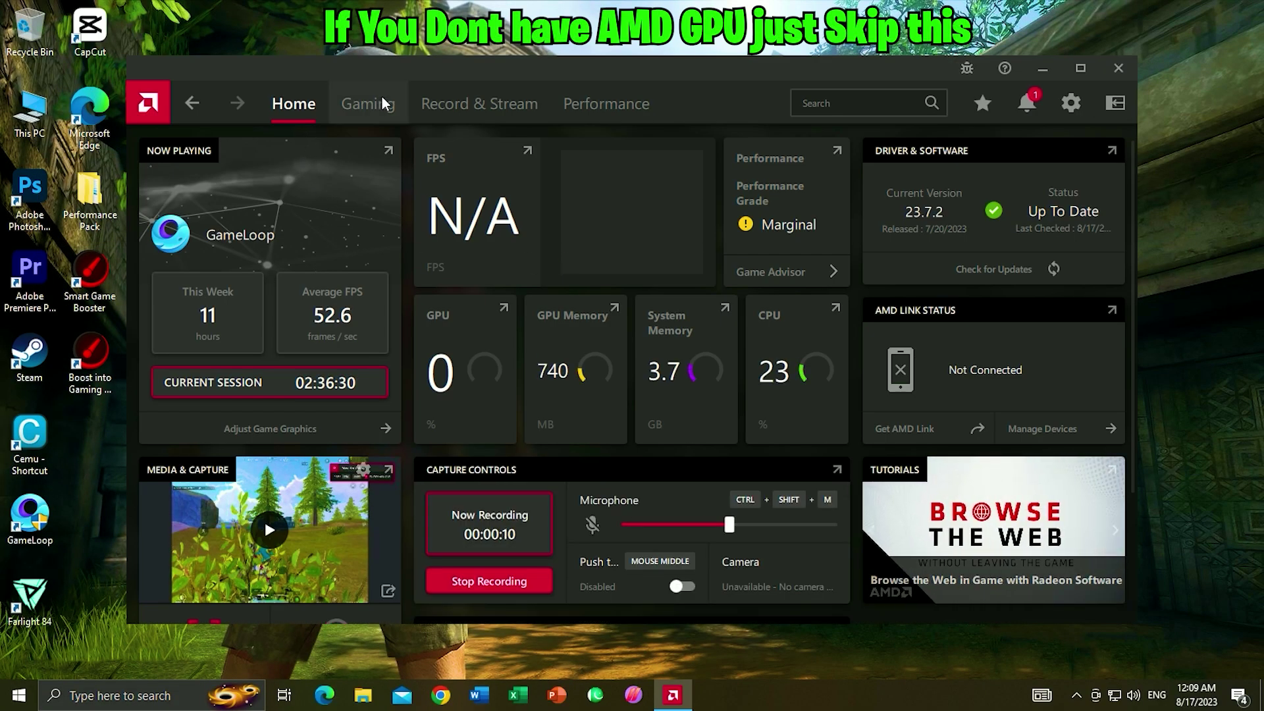
pyautogui.click(643, 103)
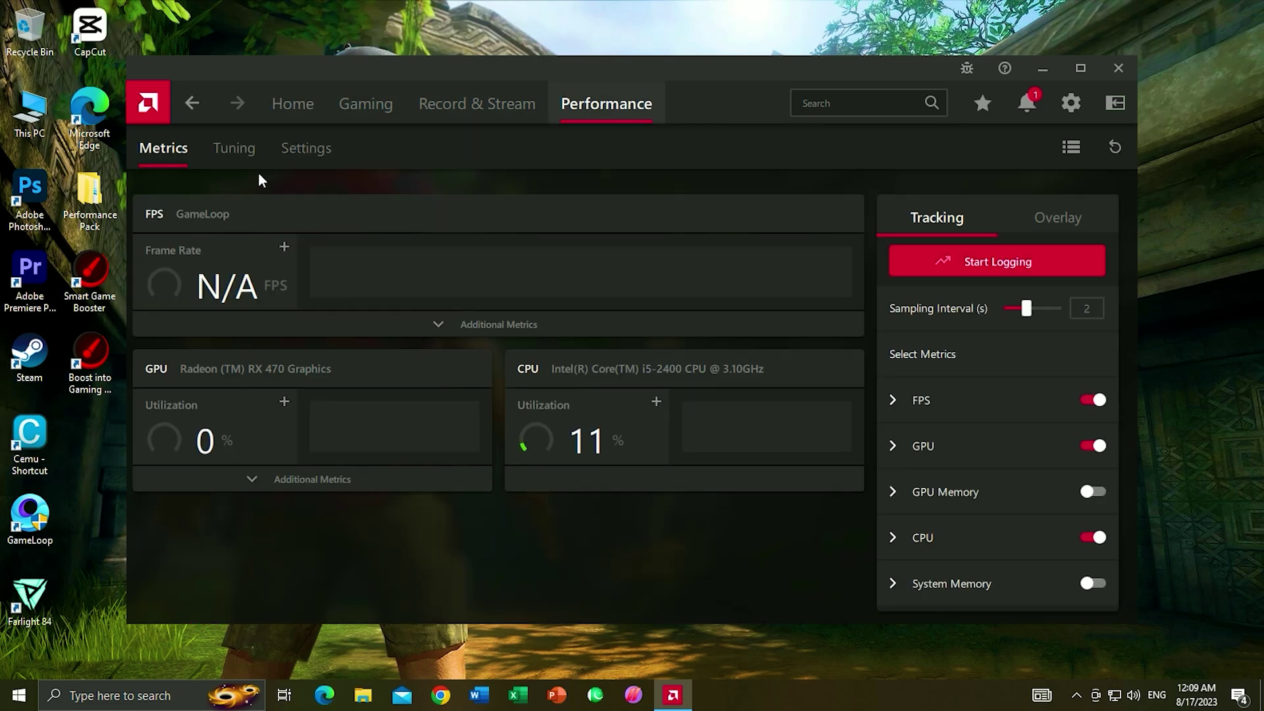
pyautogui.click(235, 150)
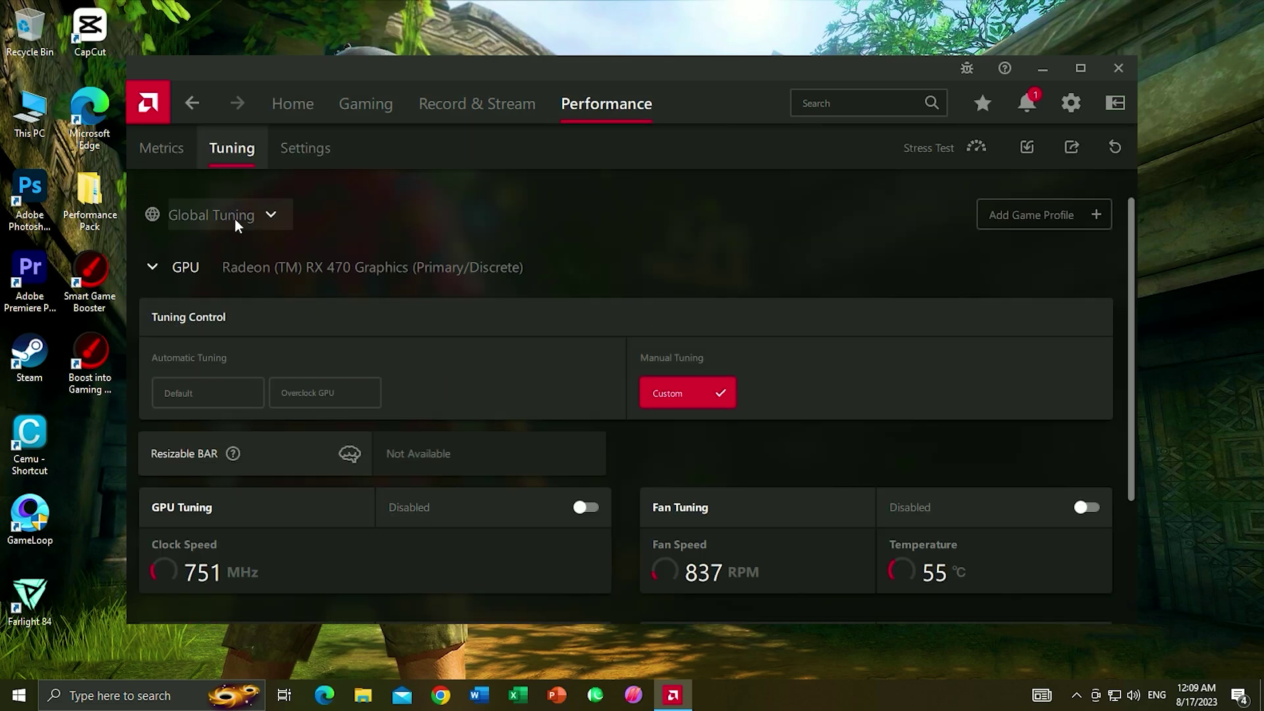
# Add a game tuning profile for GameLoop
pyautogui.click(1083, 226)
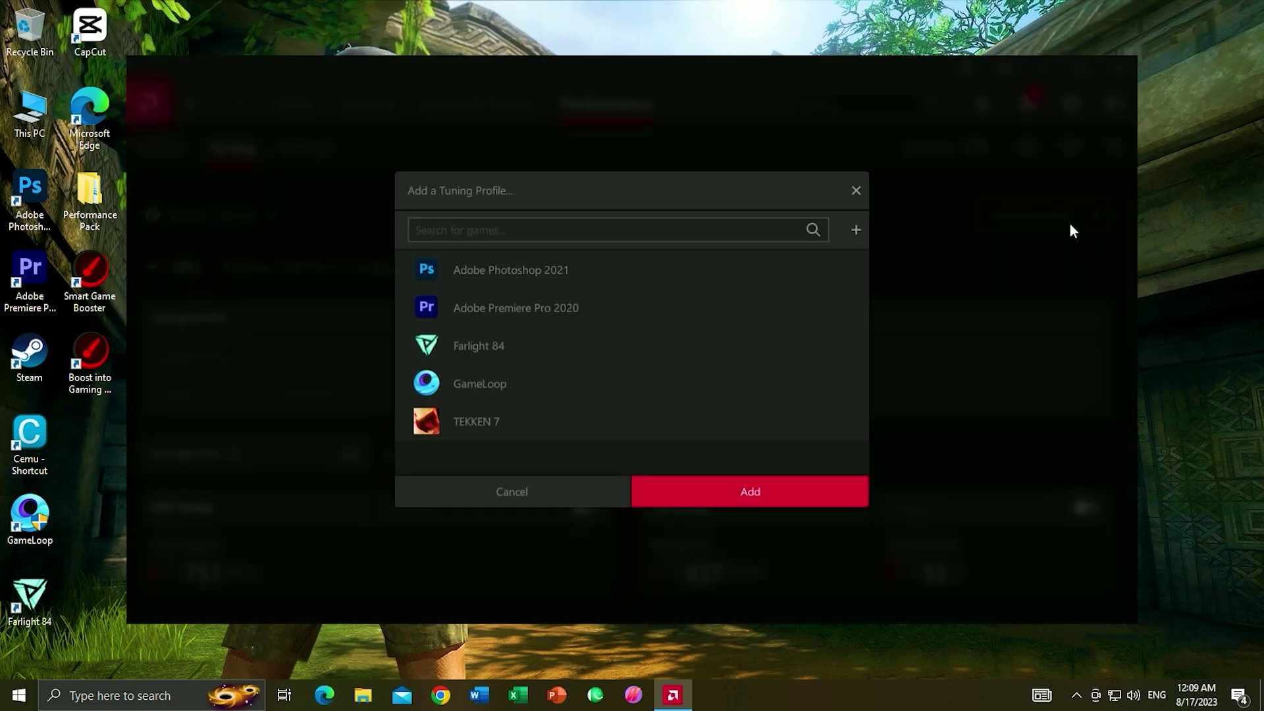
pyautogui.click(440, 375)
pyautogui.click(724, 498)
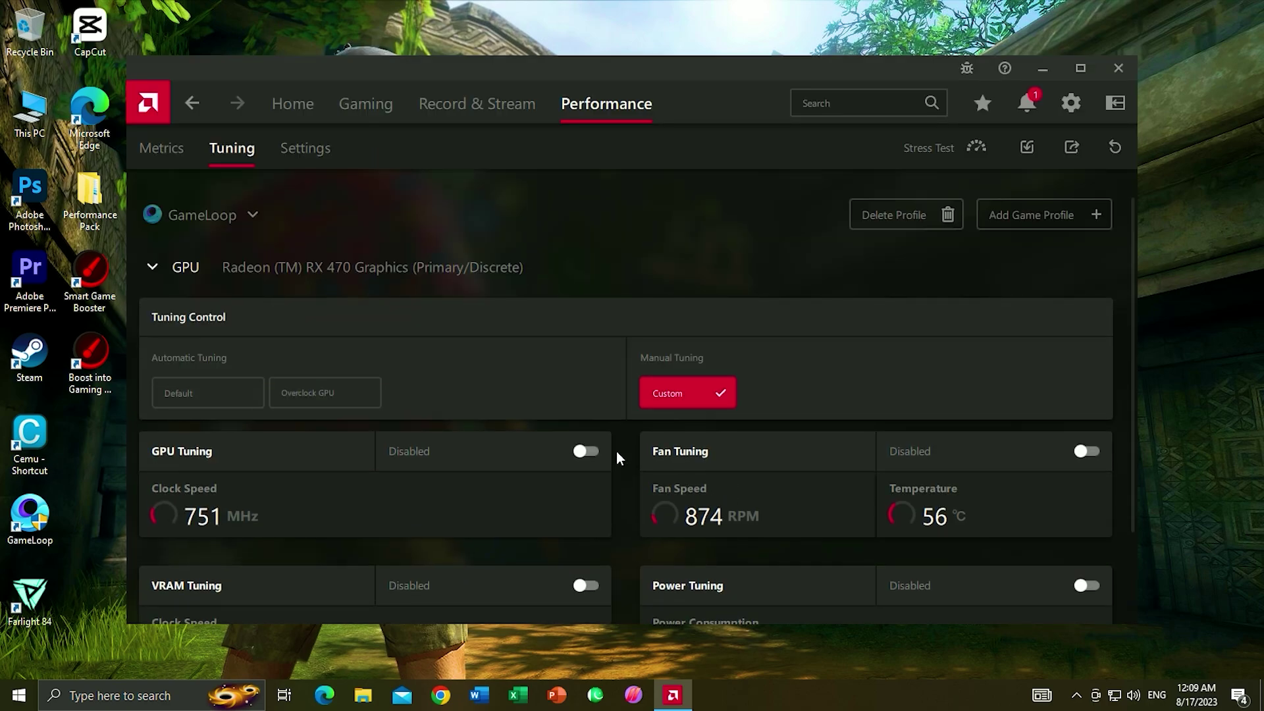
# Enable GPU Tuning in the GameLoop profile and set its max frequency to -1%
pyautogui.scroll(-2, 574, 491)
pyautogui.scroll(-1, 574, 491)
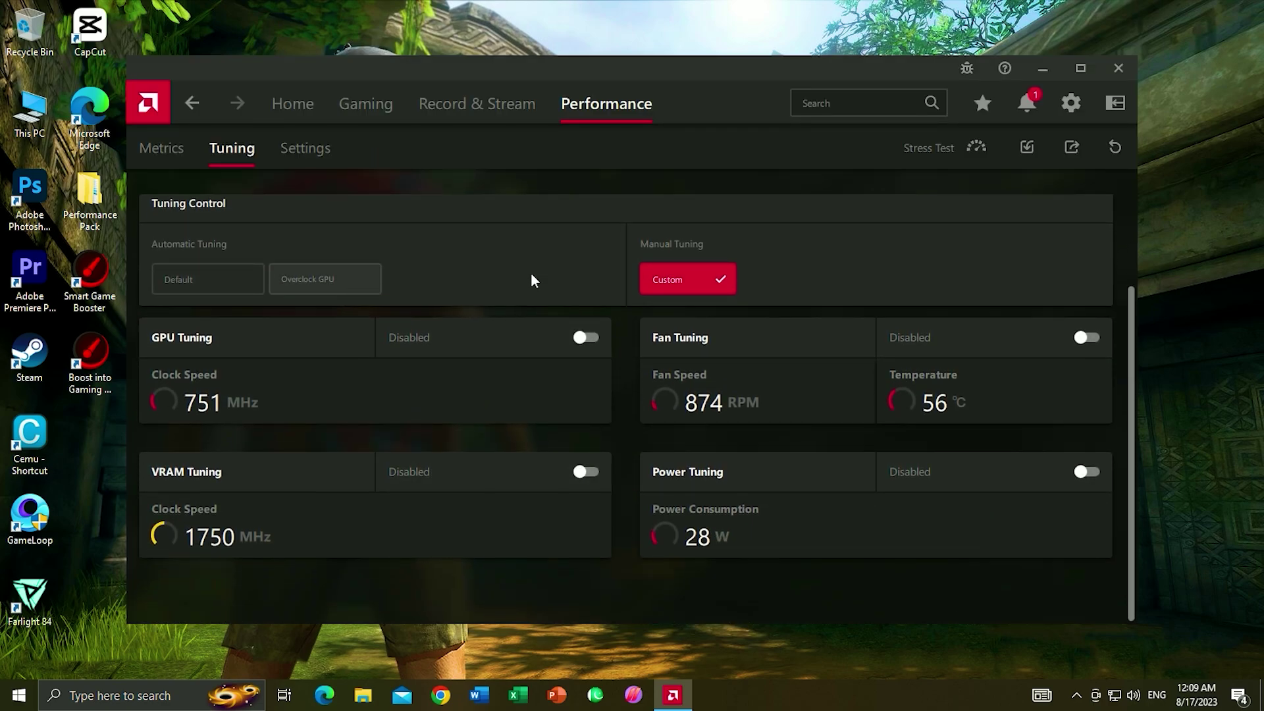
pyautogui.click(585, 339)
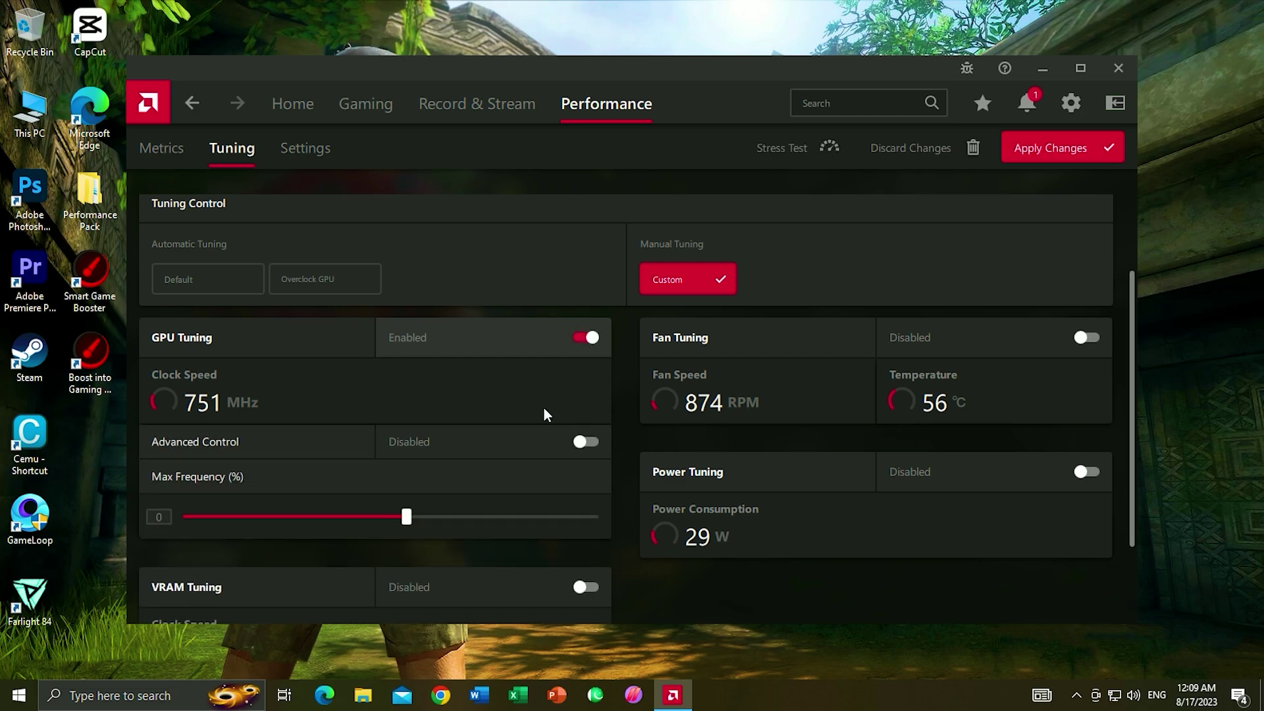
pyautogui.moveTo(412, 512); pyautogui.dragTo(400, 515)
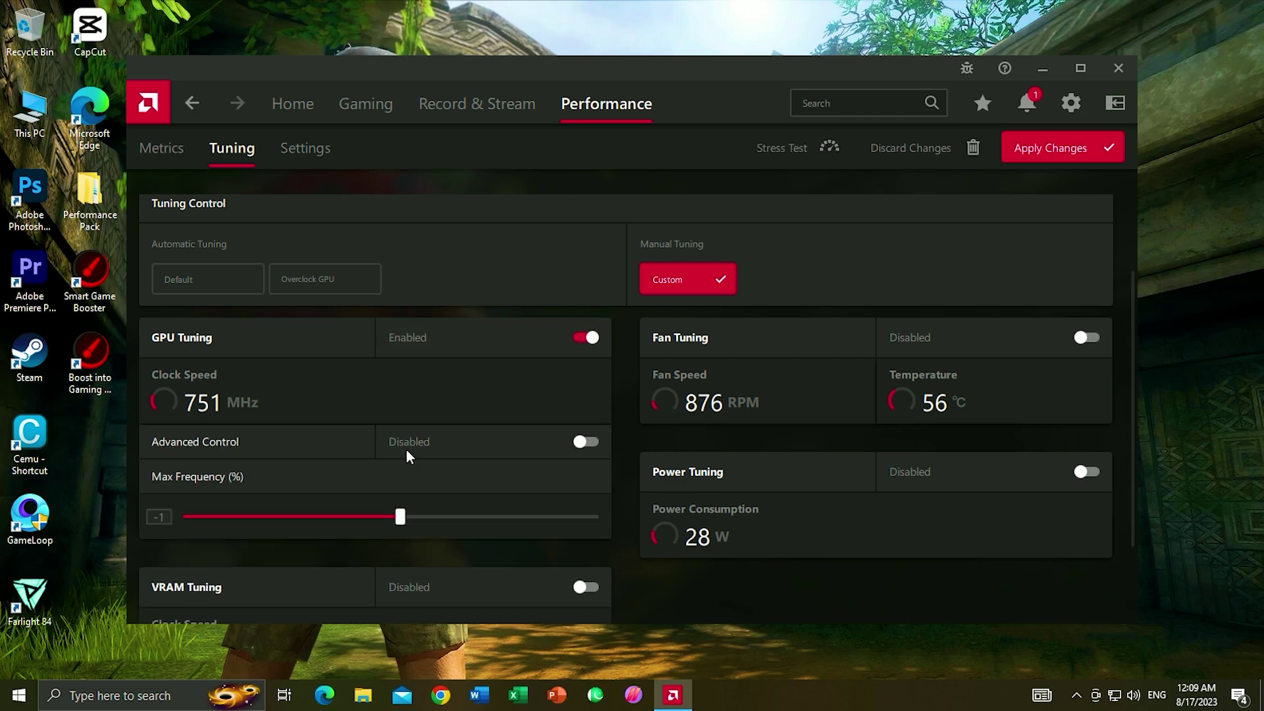
pyautogui.scroll(2, 406, 449)
# Open GameLoop's gaming settings and set its graphics profile to eSports
pyautogui.click(379, 106)
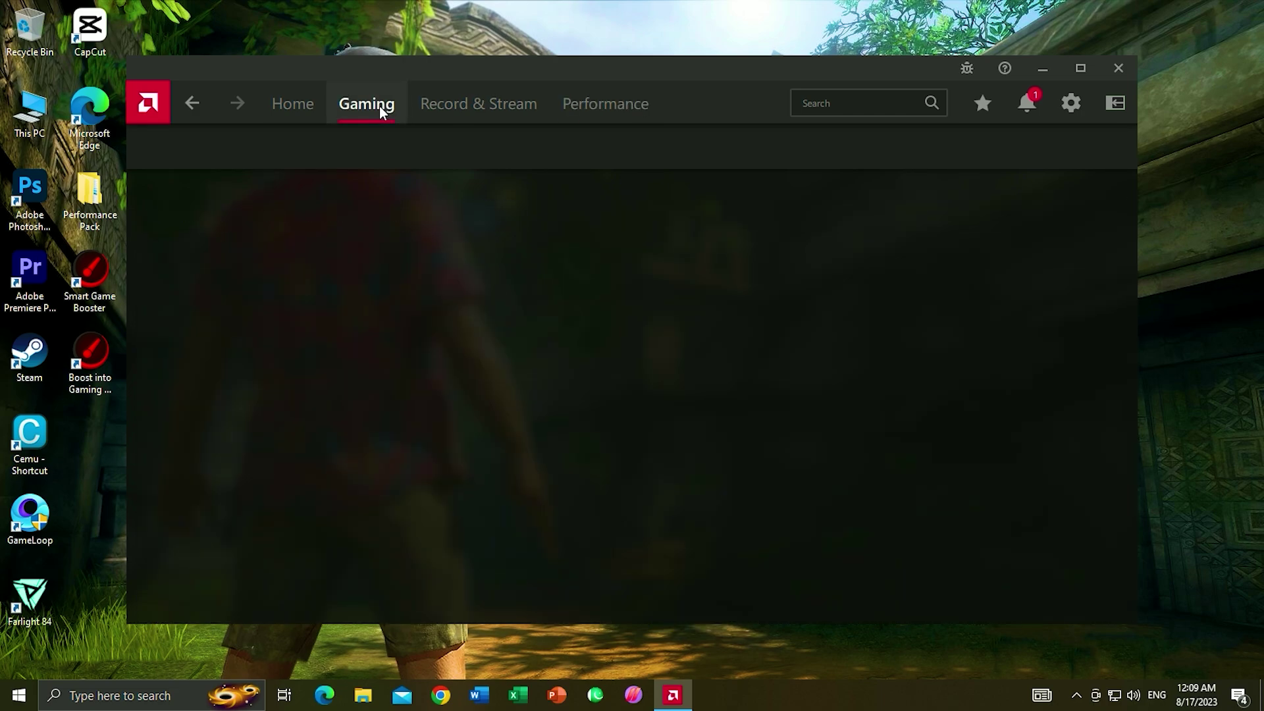
pyautogui.scroll(-2, 443, 333)
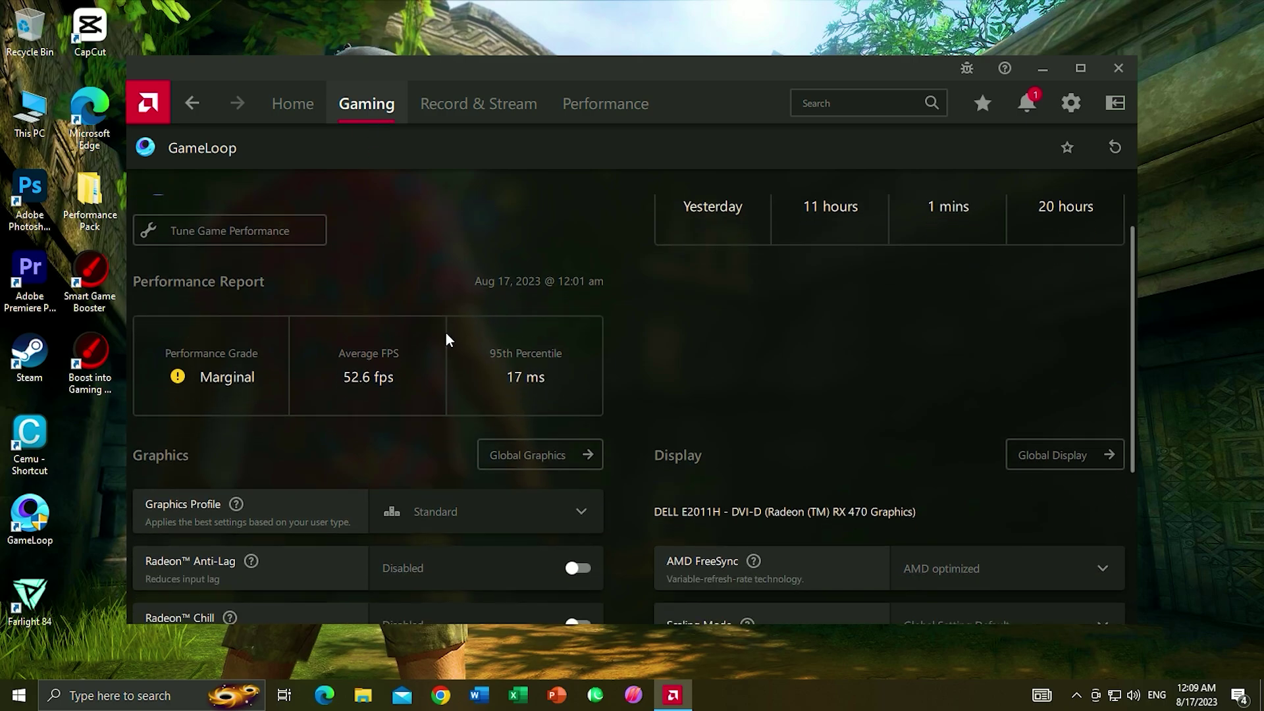
pyautogui.click(500, 454)
pyautogui.click(427, 522)
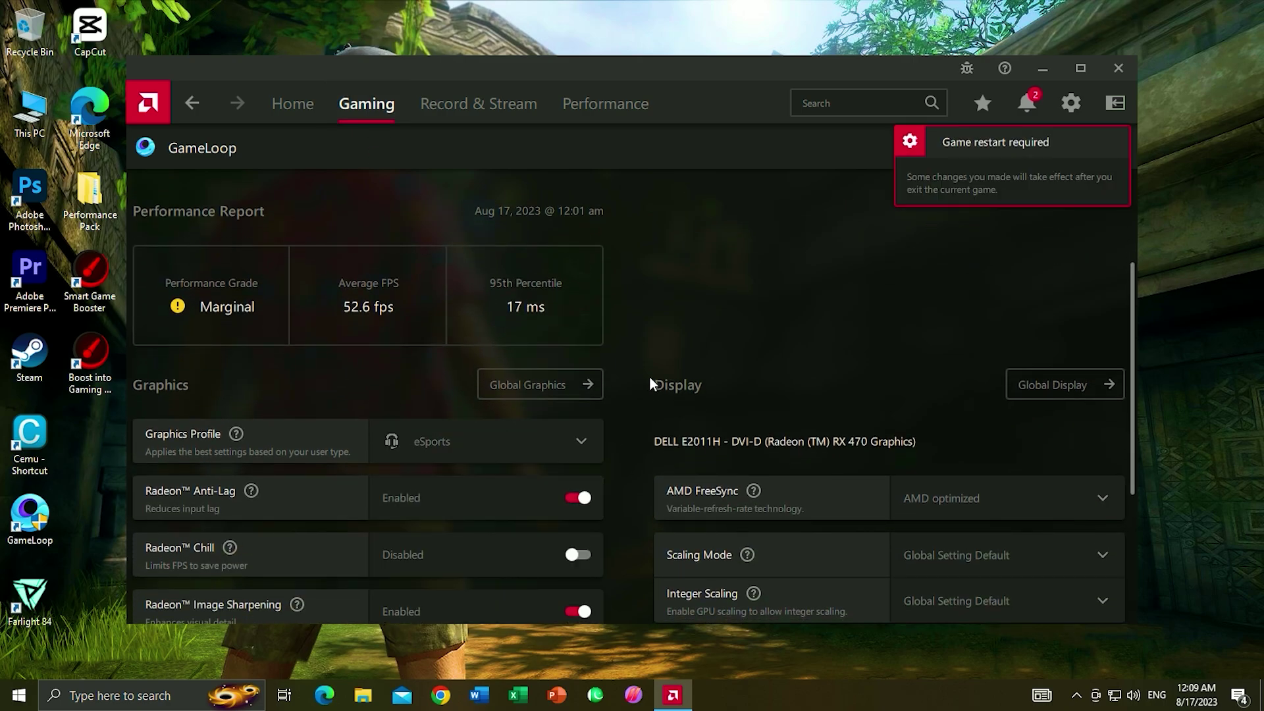
# Set the Radeon Image Sharpening sharpness to 70% and expand GameLoop's advanced graphics settings
pyautogui.scroll(-4, 649, 377)
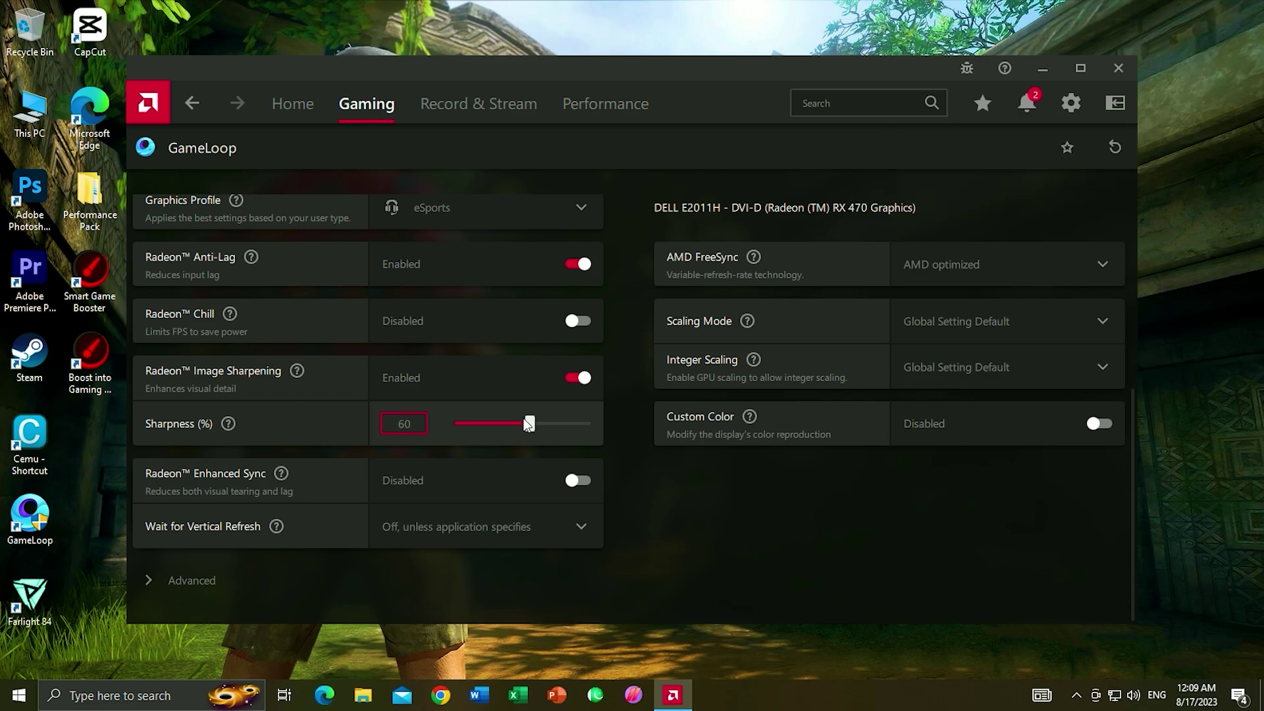
pyautogui.moveTo(533, 417); pyautogui.dragTo(543, 418)
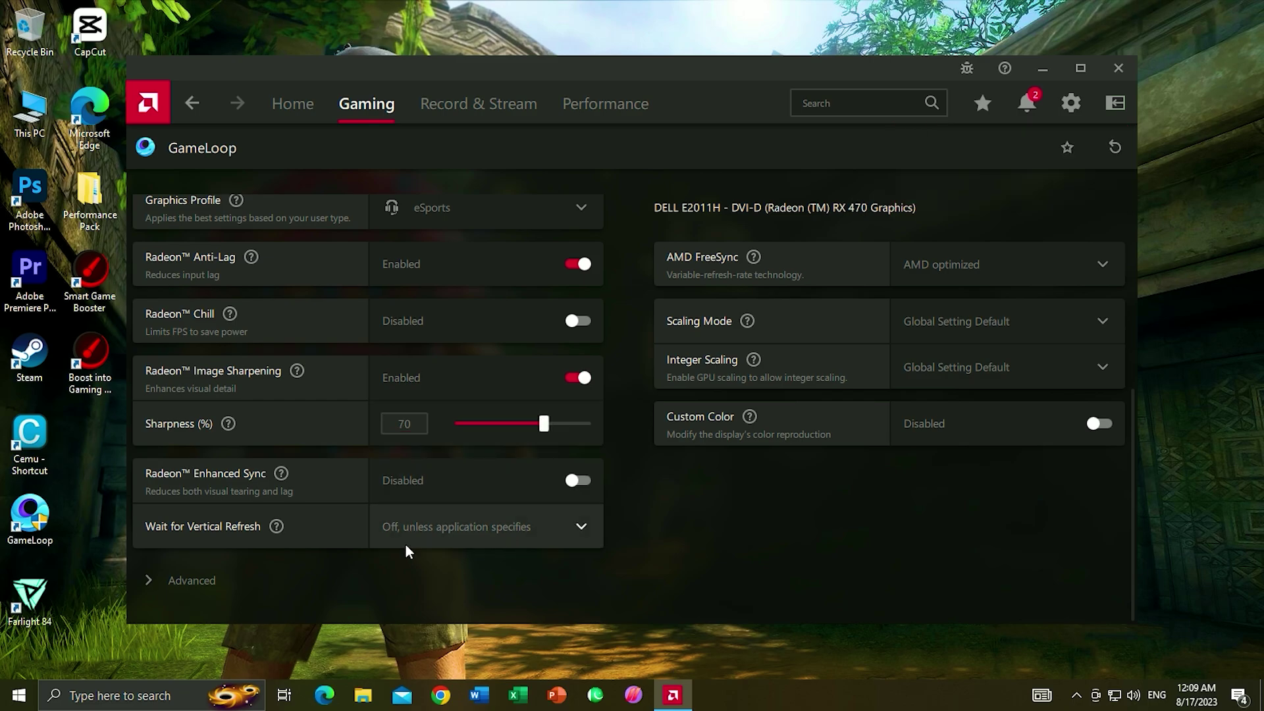
pyautogui.click(189, 579)
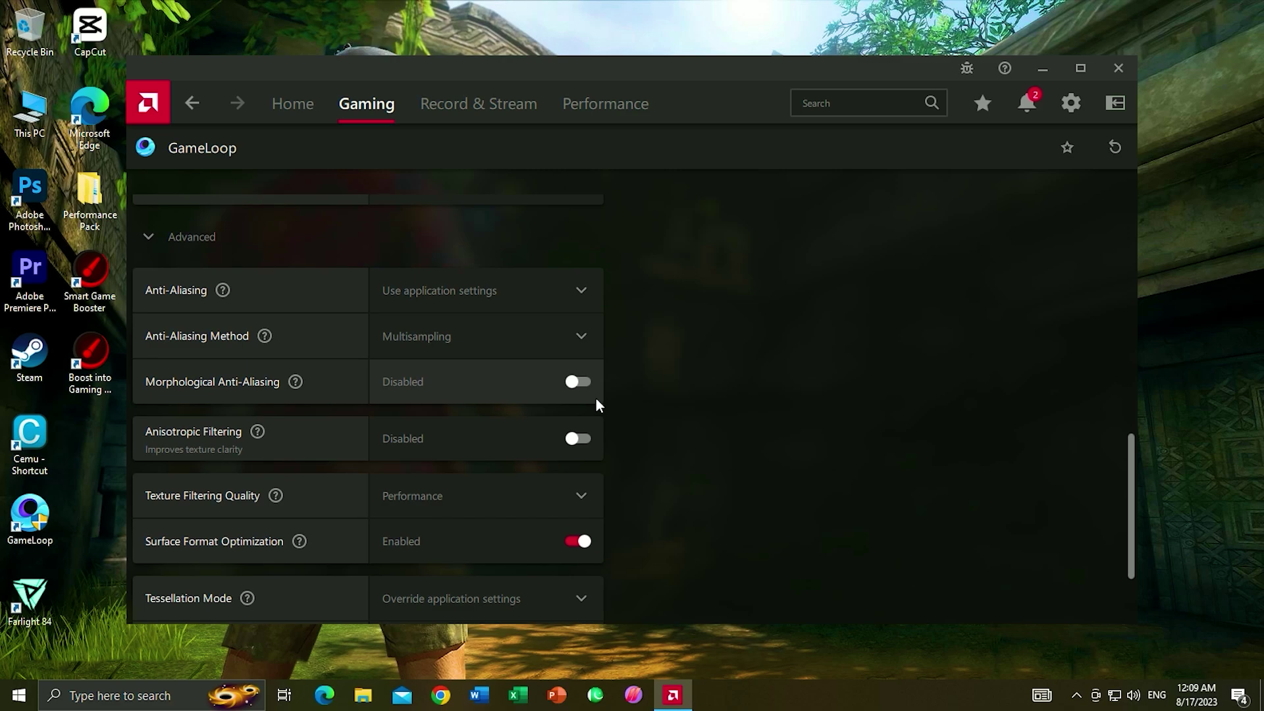
# Choose Performance for Texture Filtering Quality and set the Maximum Tessellation Level to Off in GameLoop's advanced graphics settings
pyautogui.scroll(1, 507, 347)
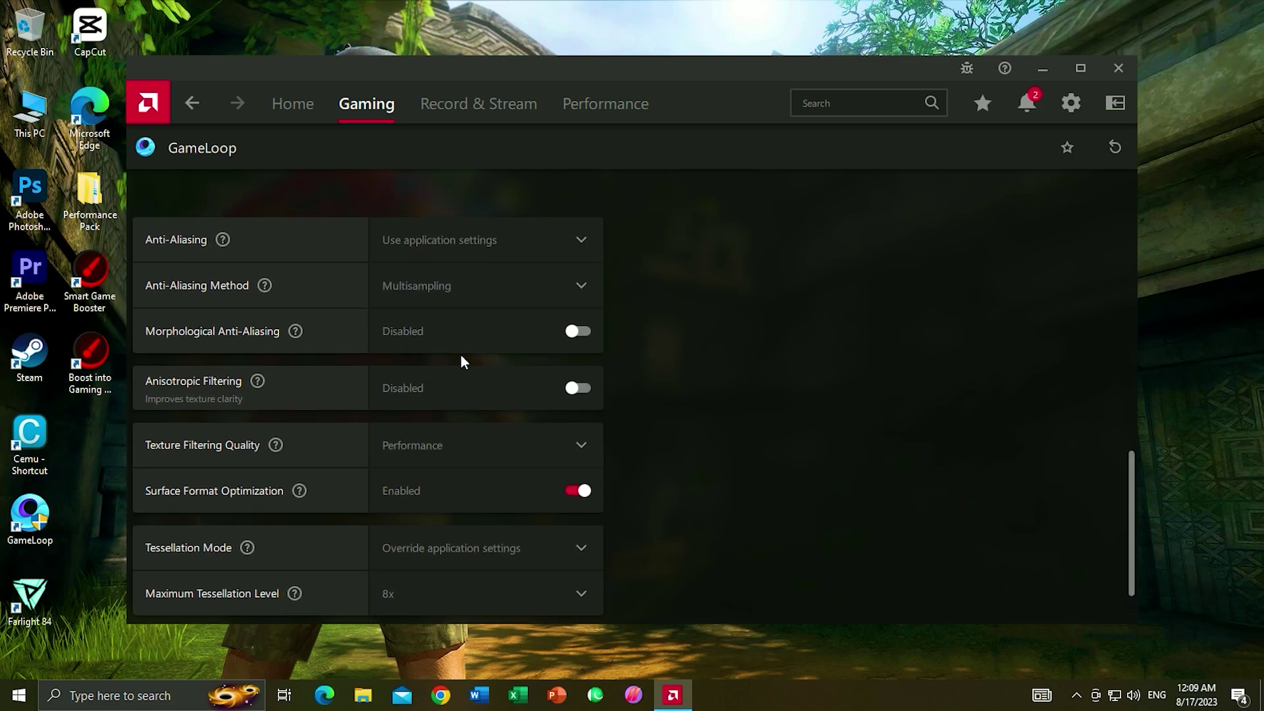
pyautogui.click(461, 442)
pyautogui.click(425, 565)
pyautogui.scroll(-1, 570, 444)
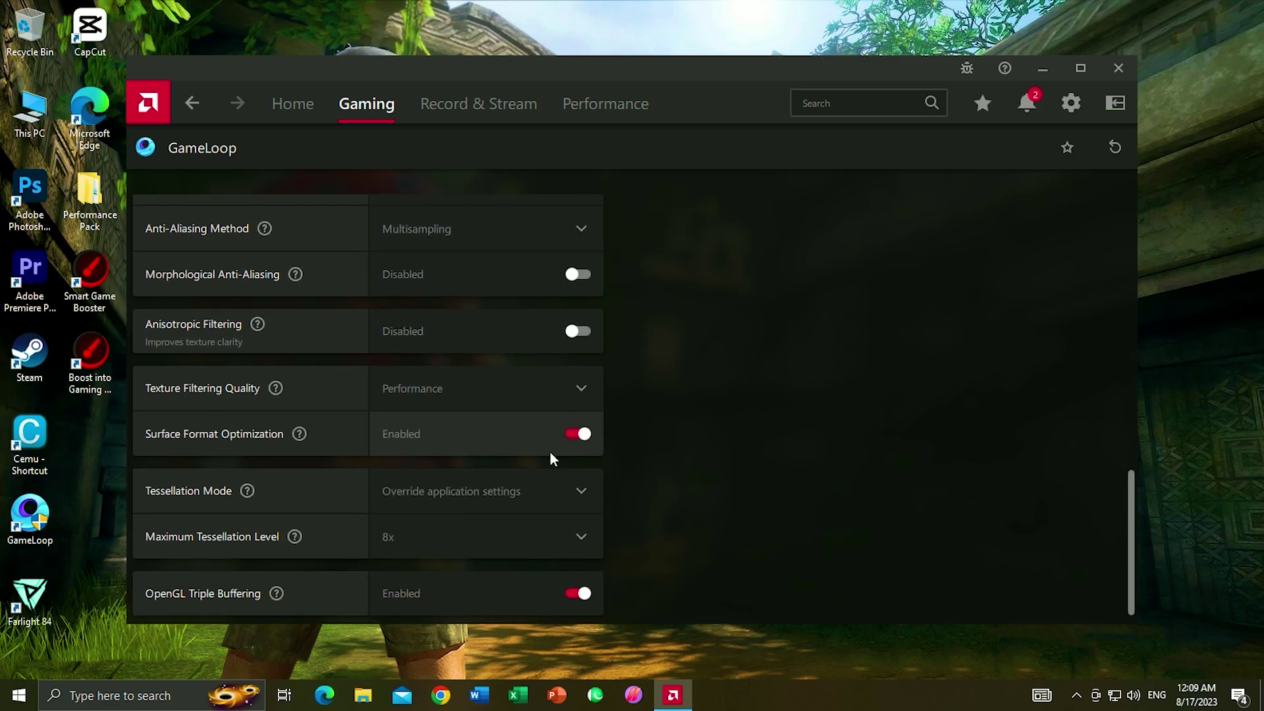
pyautogui.click(500, 520)
pyautogui.click(454, 338)
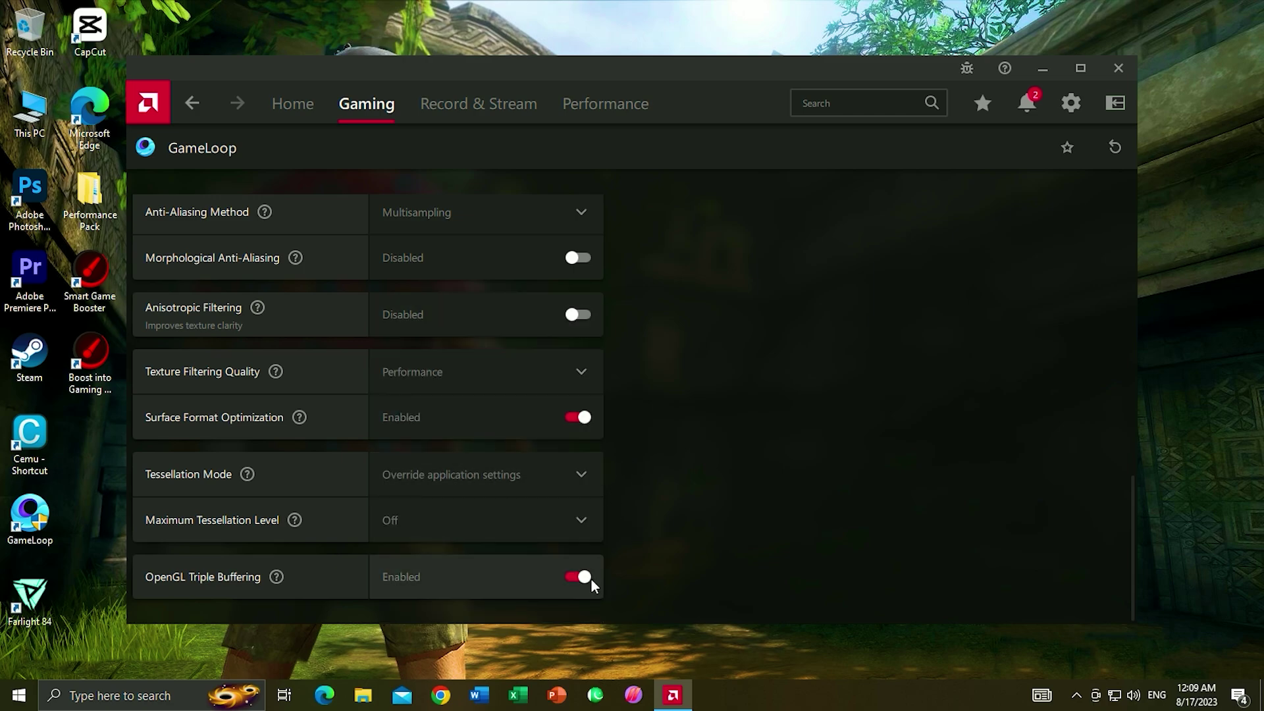
pyautogui.scroll(10, 638, 538)
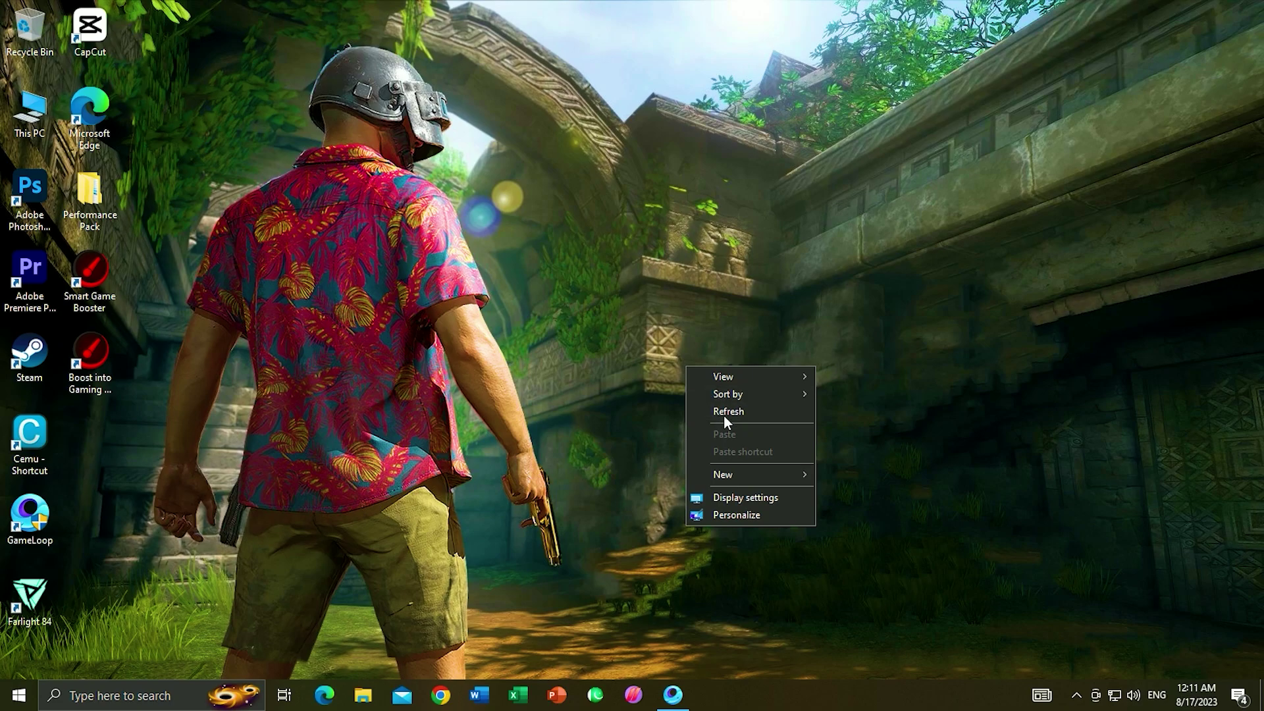
# Launch GameLoop from the desktop with permission to make changes to the device and open its settings
pyautogui.click(724, 416)
pyautogui.doubleClick(22, 539)
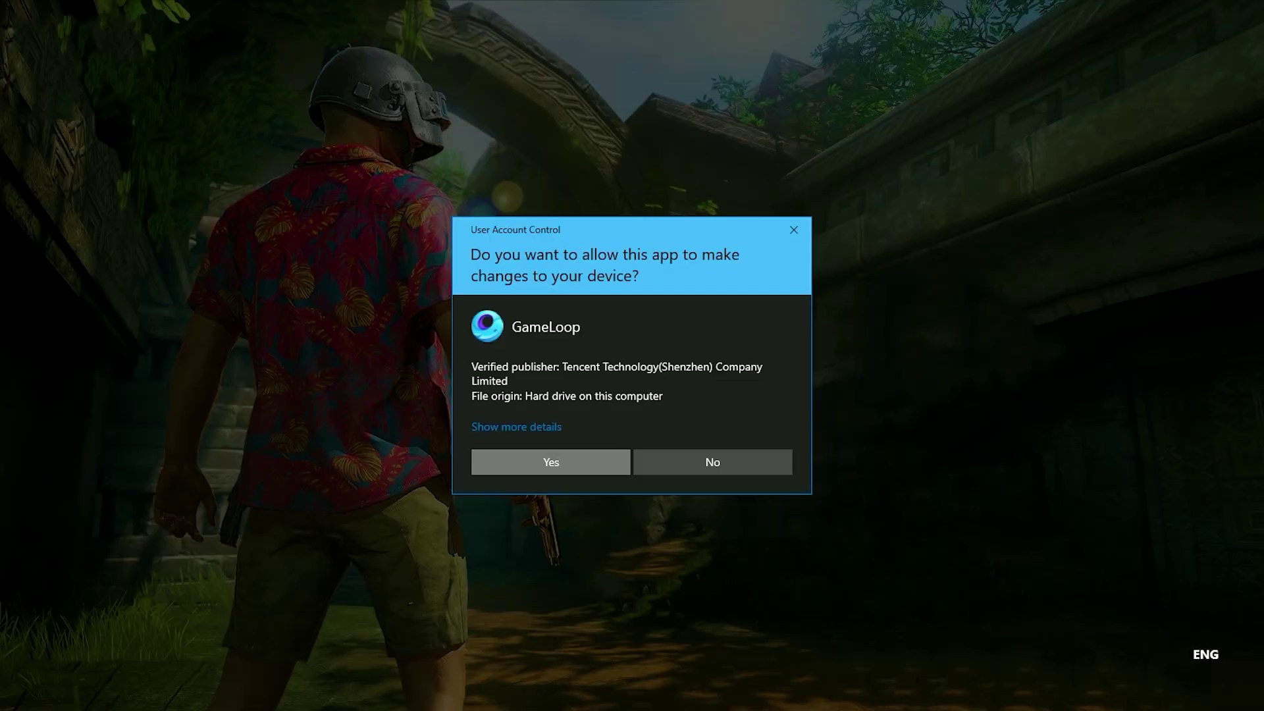
pyautogui.click(515, 467)
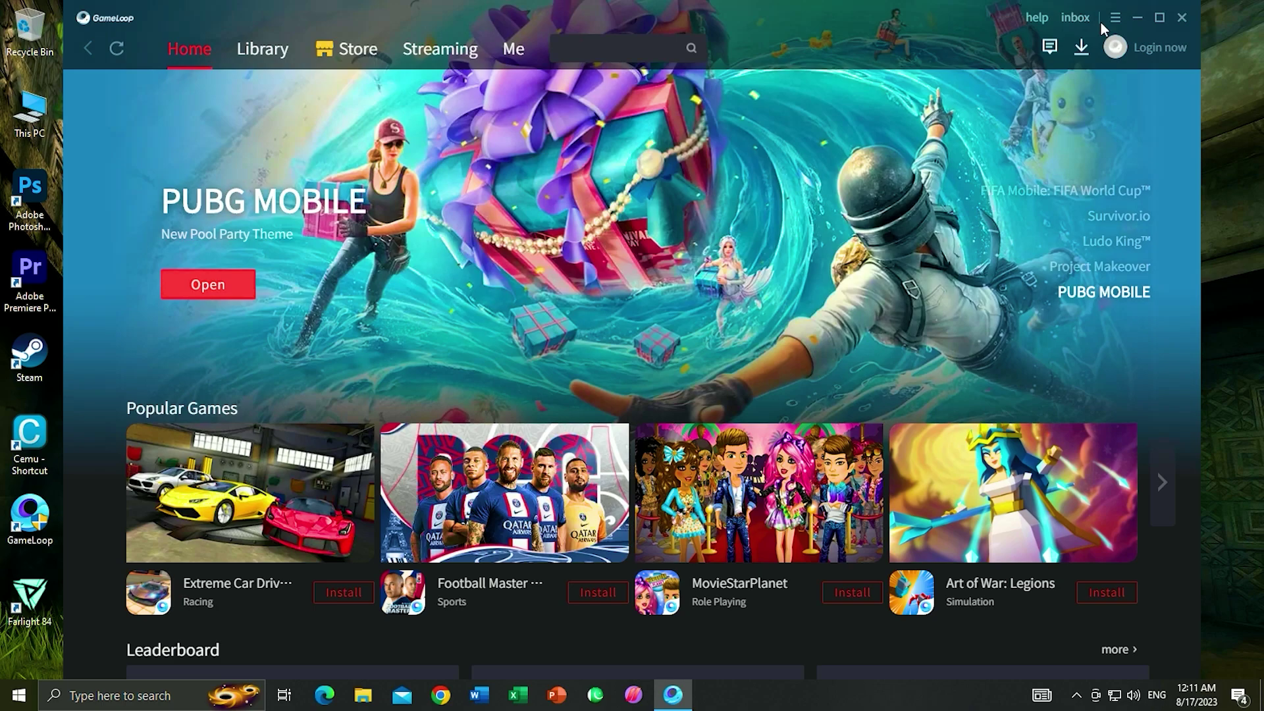
pyautogui.click(1114, 20)
pyautogui.click(1079, 97)
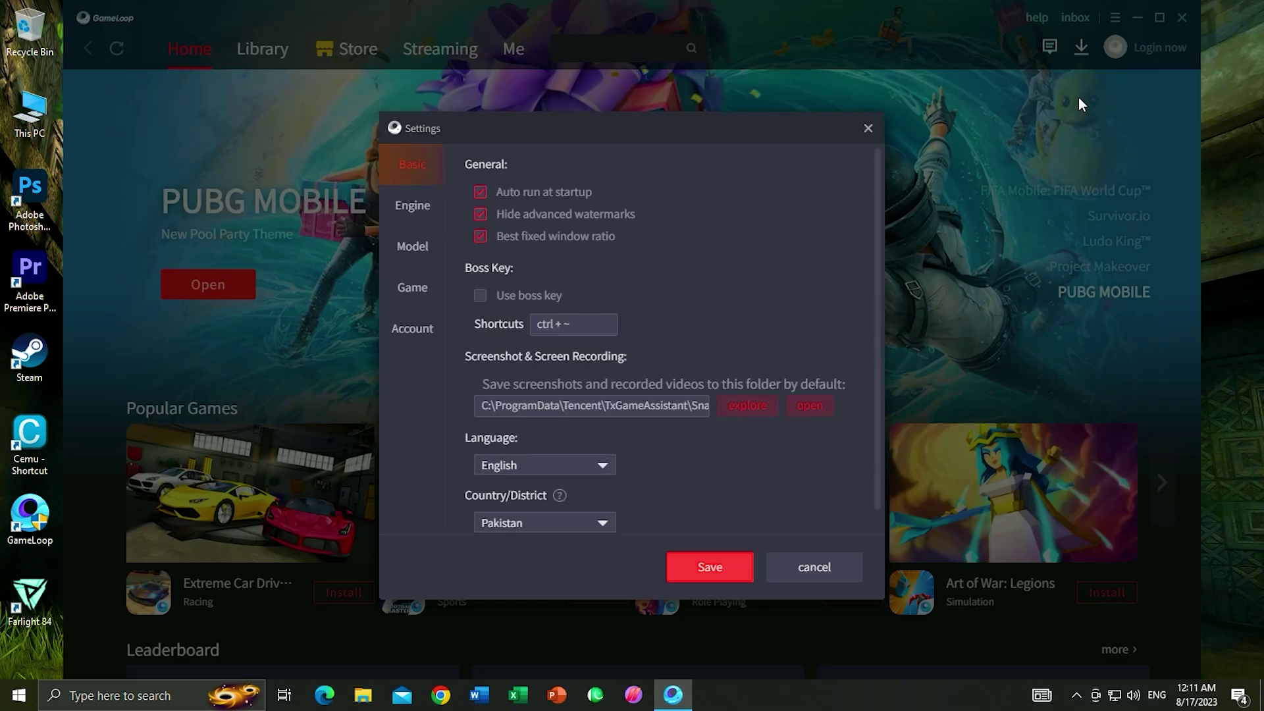
# Review the engine options and save the PUBG MOBILE game settings with HD 1080P definition, Smooth graphics quality and 60 FPS
pyautogui.click(399, 204)
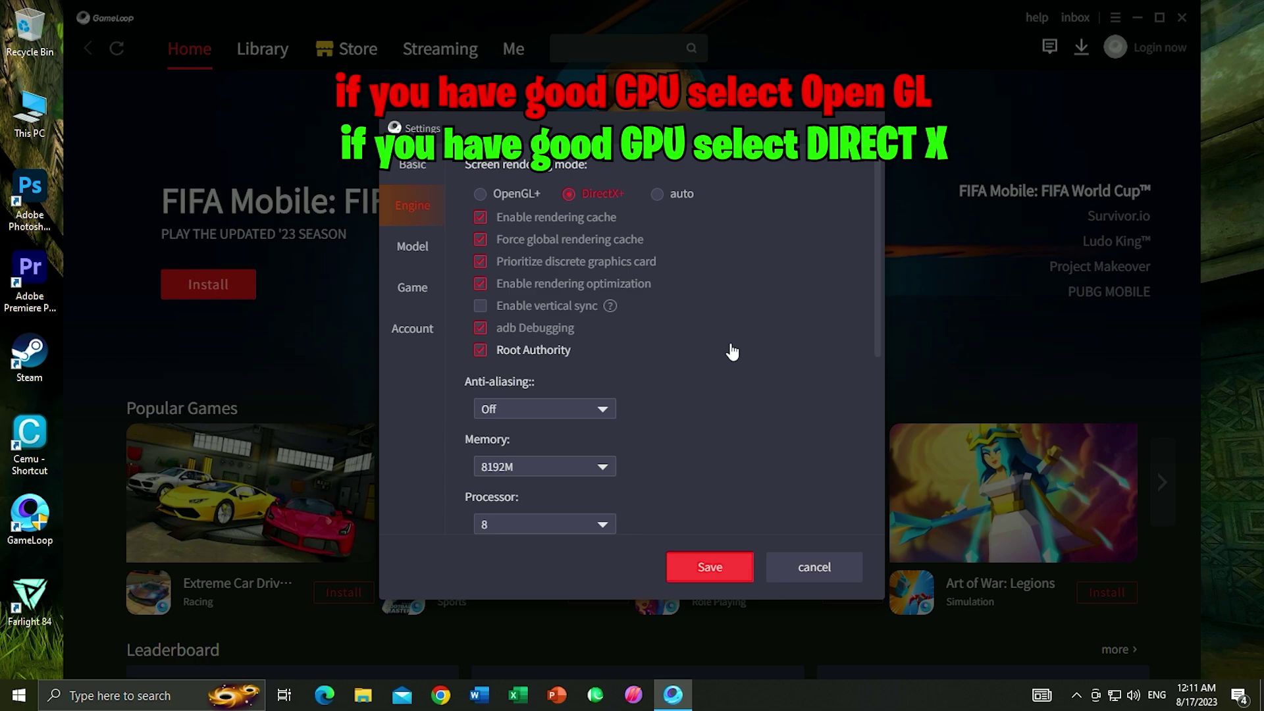
pyautogui.scroll(-3, 730, 353)
pyautogui.scroll(-3, 732, 352)
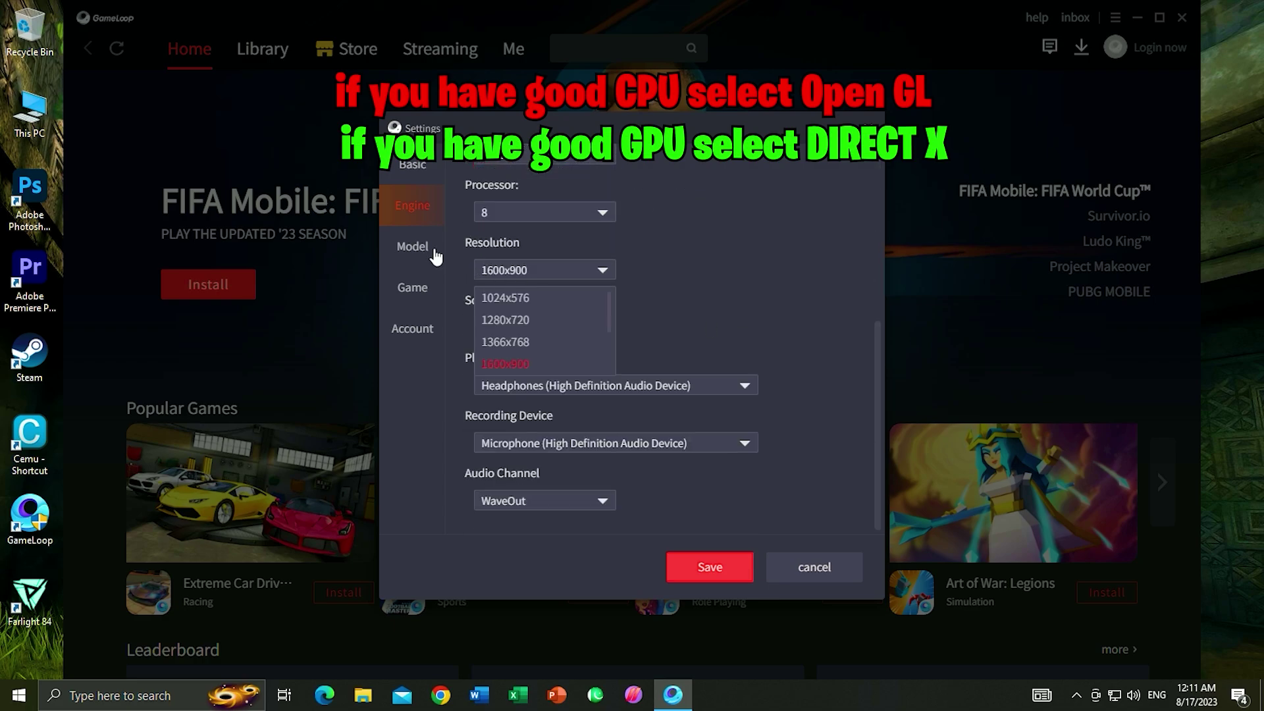
pyautogui.click(424, 289)
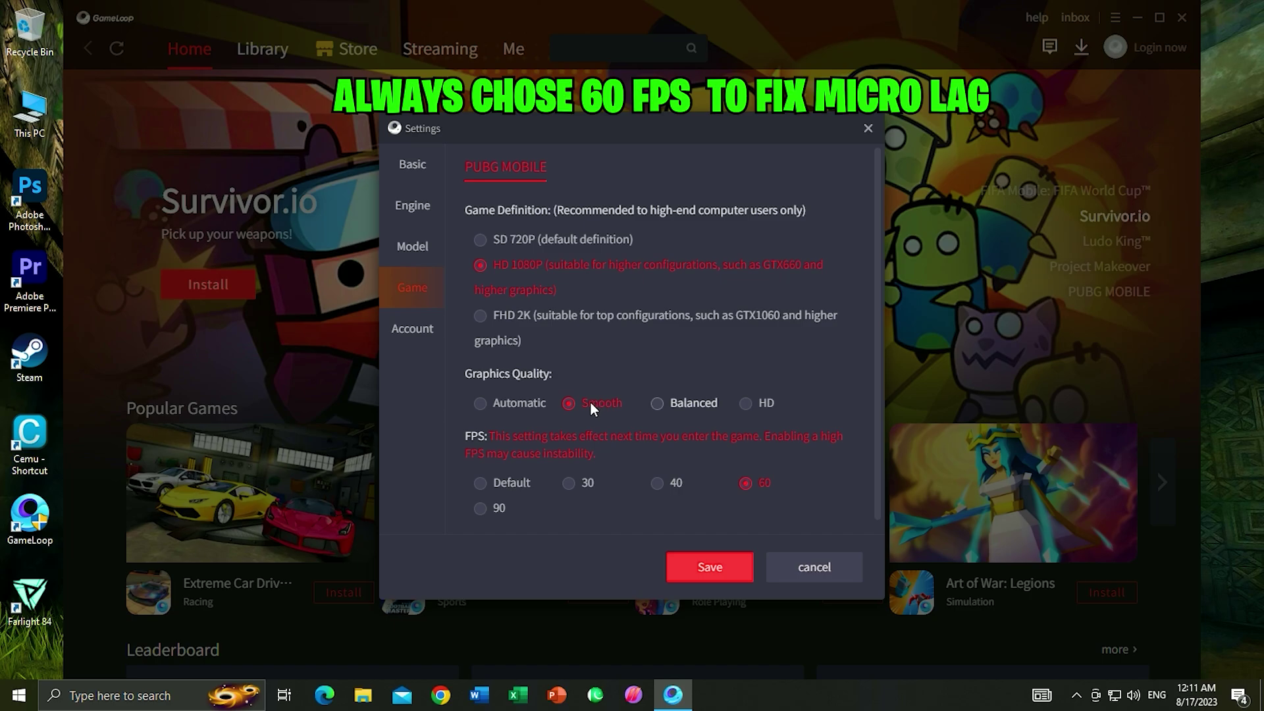
pyautogui.click(710, 567)
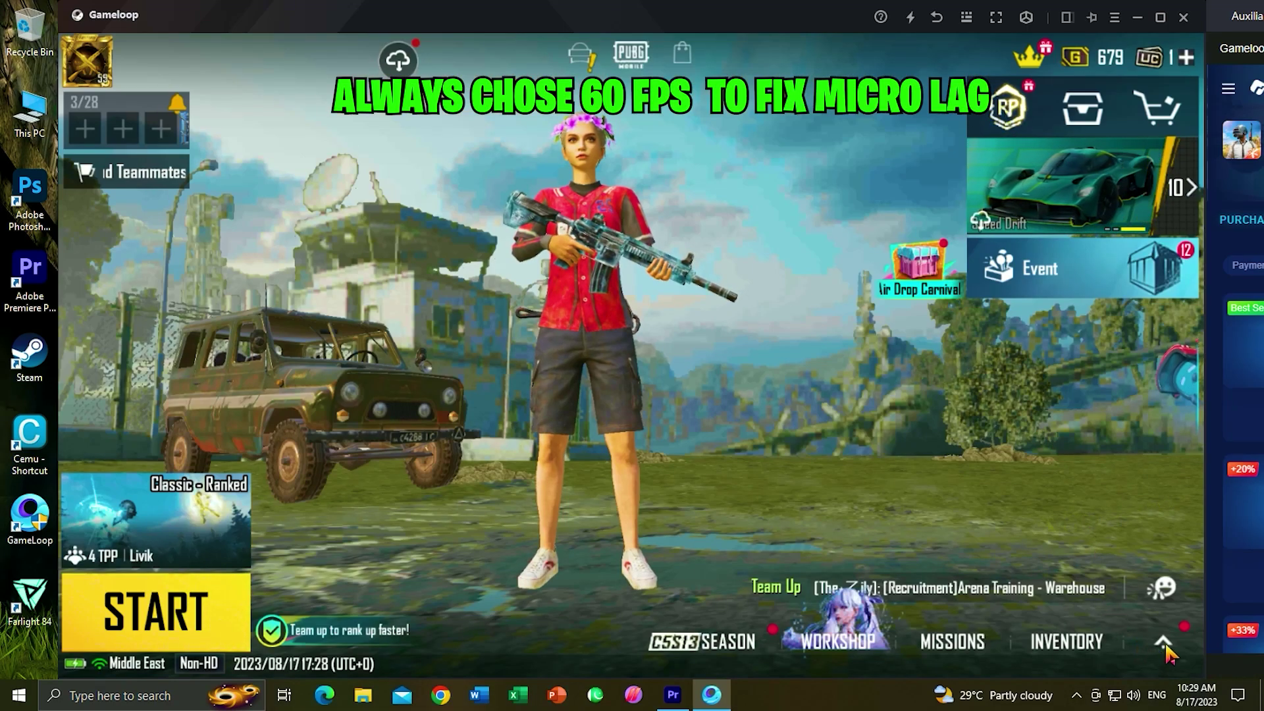
# In PUBG MOBILE's Graphics & Audio settings, set the combat graphics to Smooth and review the remaining graphics options
pyautogui.click(1165, 640)
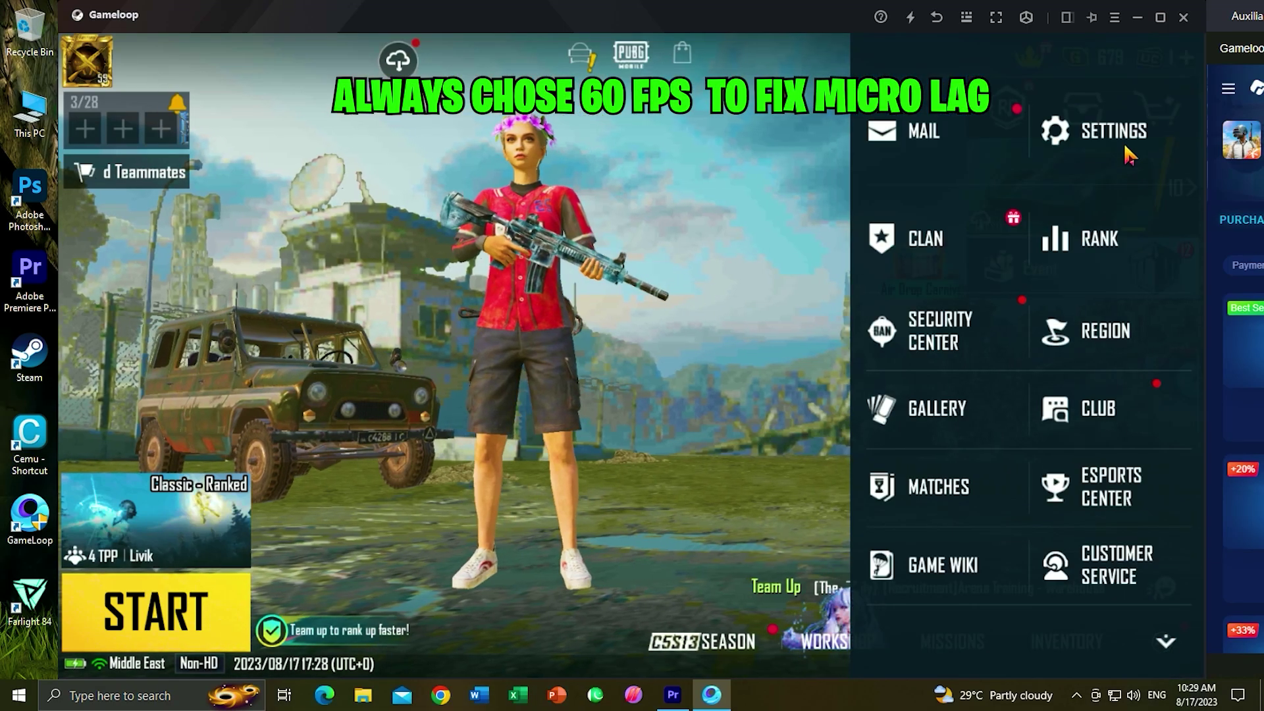
pyautogui.click(1123, 146)
pyautogui.click(1128, 258)
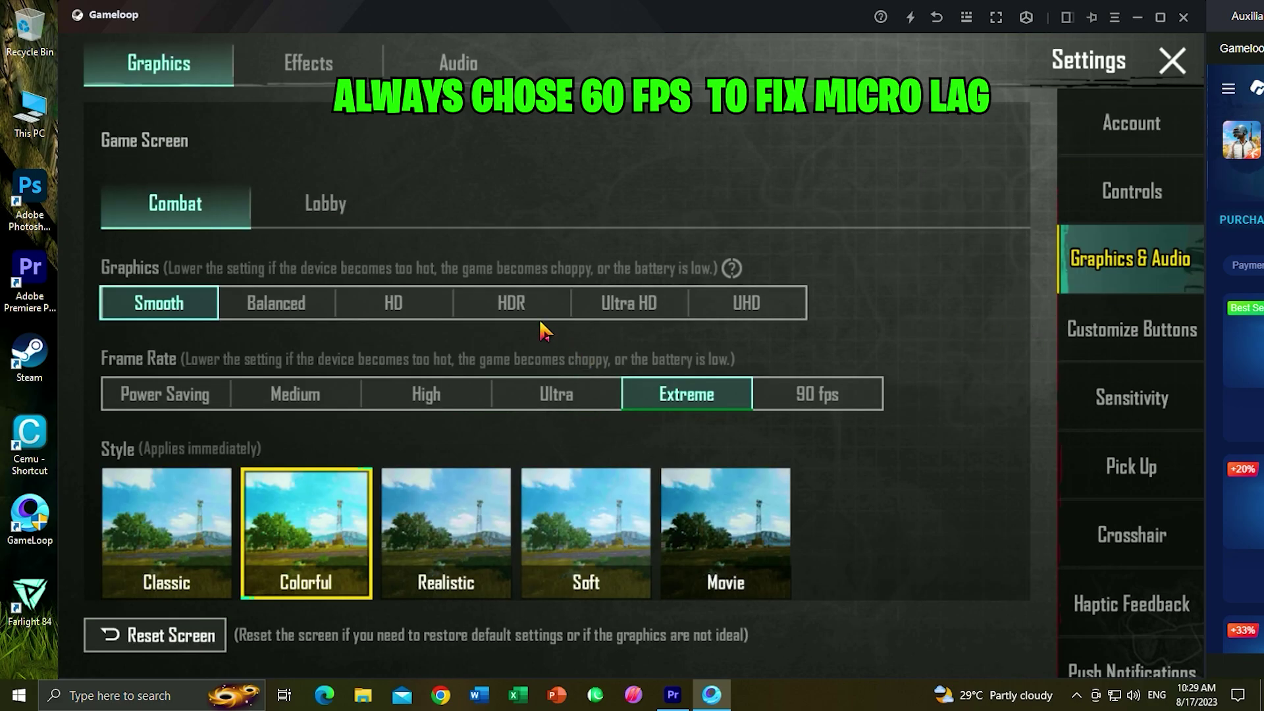
pyautogui.click(148, 323)
pyautogui.scroll(-10, 843, 480)
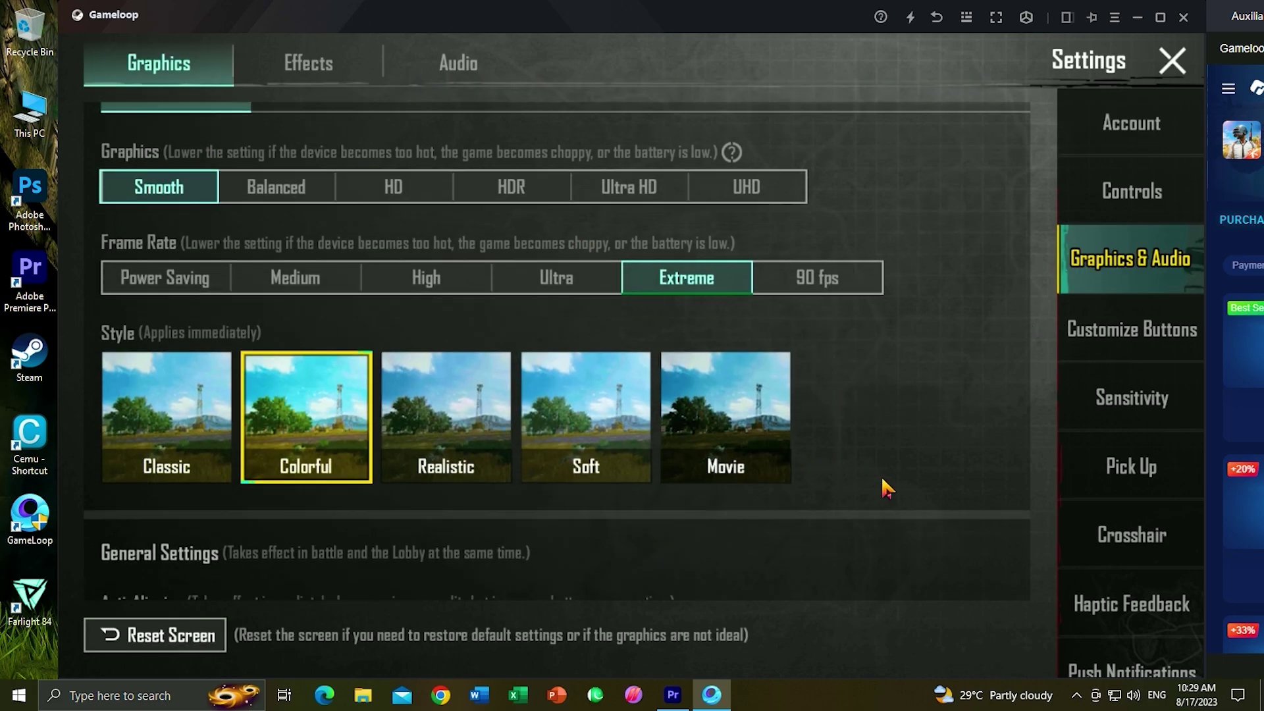
pyautogui.scroll(-1, 912, 233)
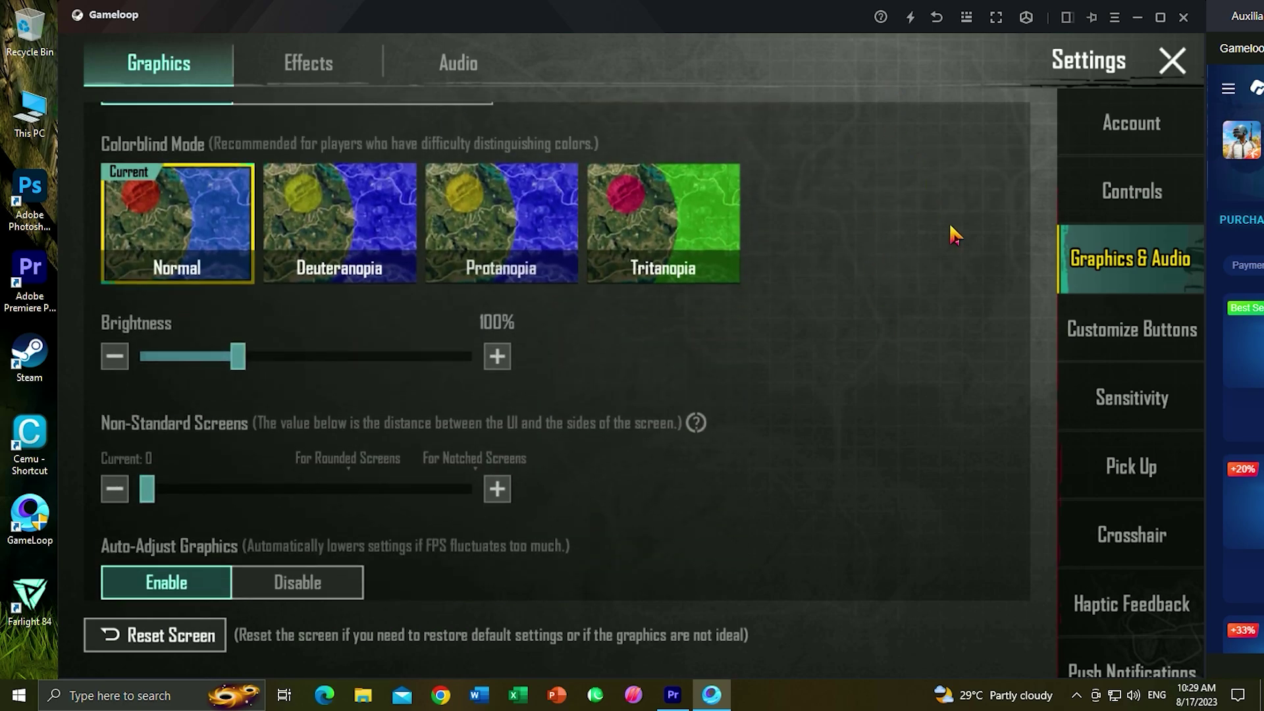
pyautogui.scroll(2, 856, 487)
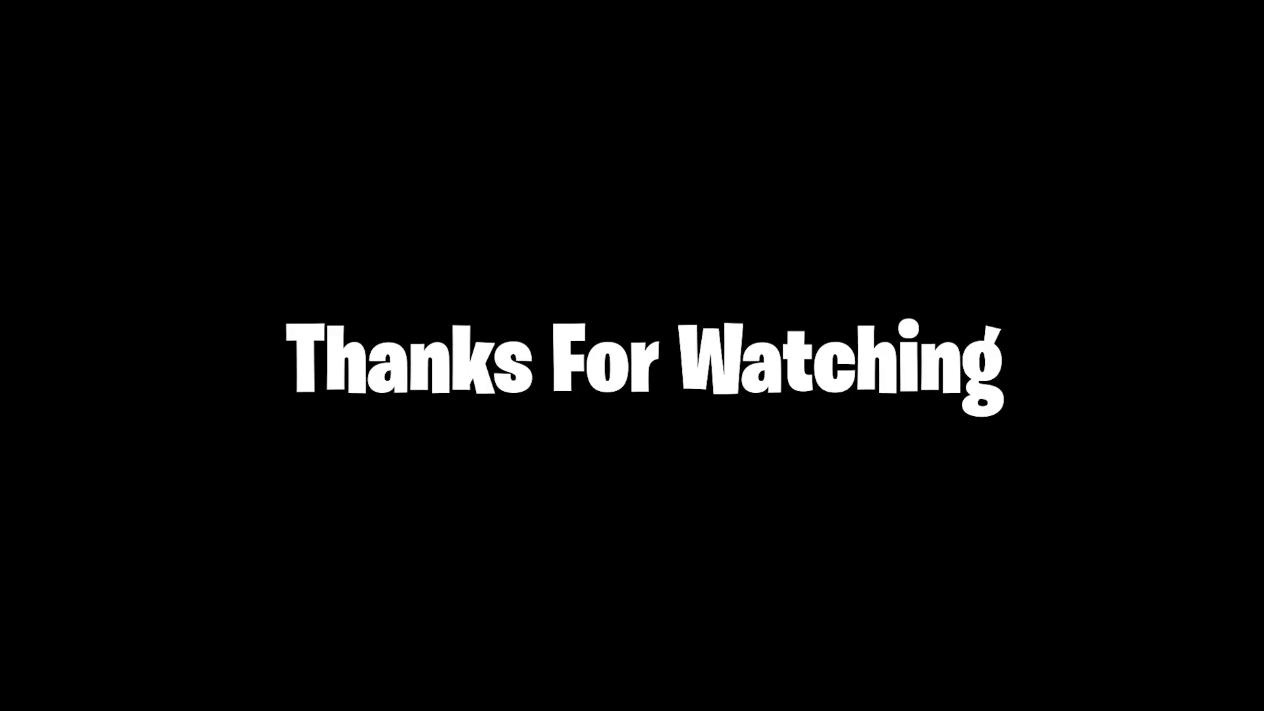